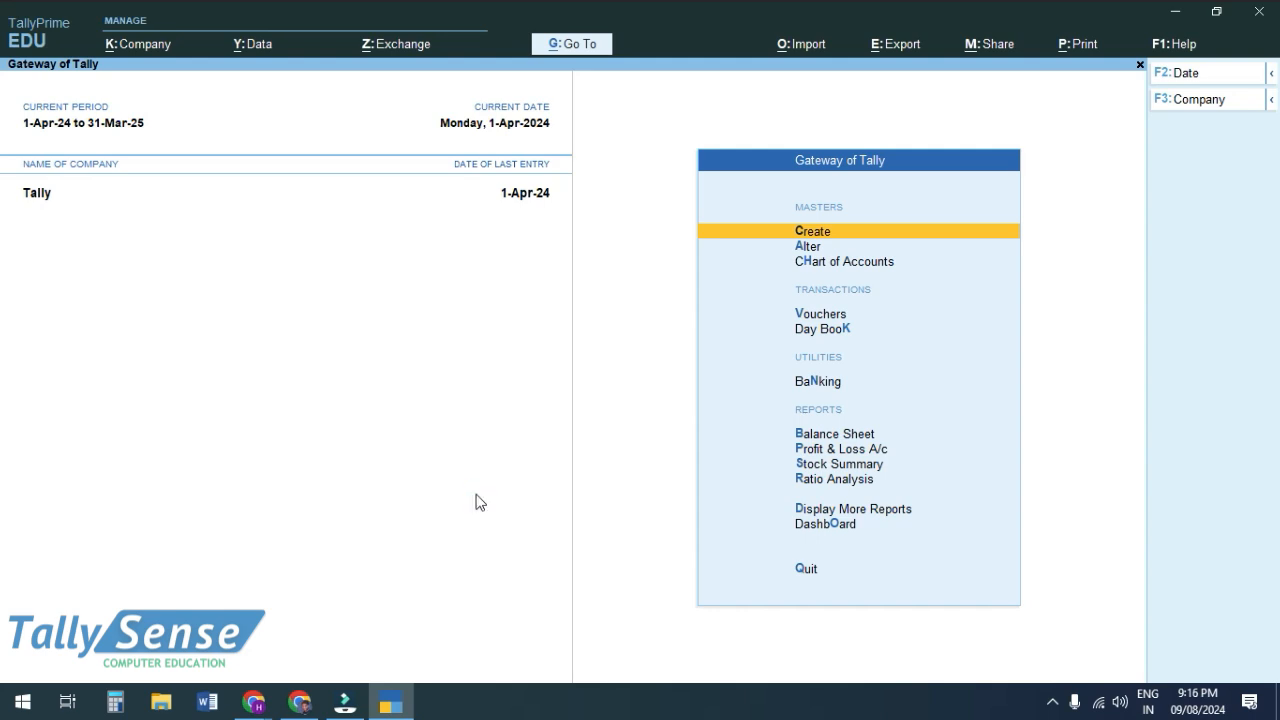
# Enable cost centres in the company's accounting features and save the feature settings.
pyautogui.press('F11')
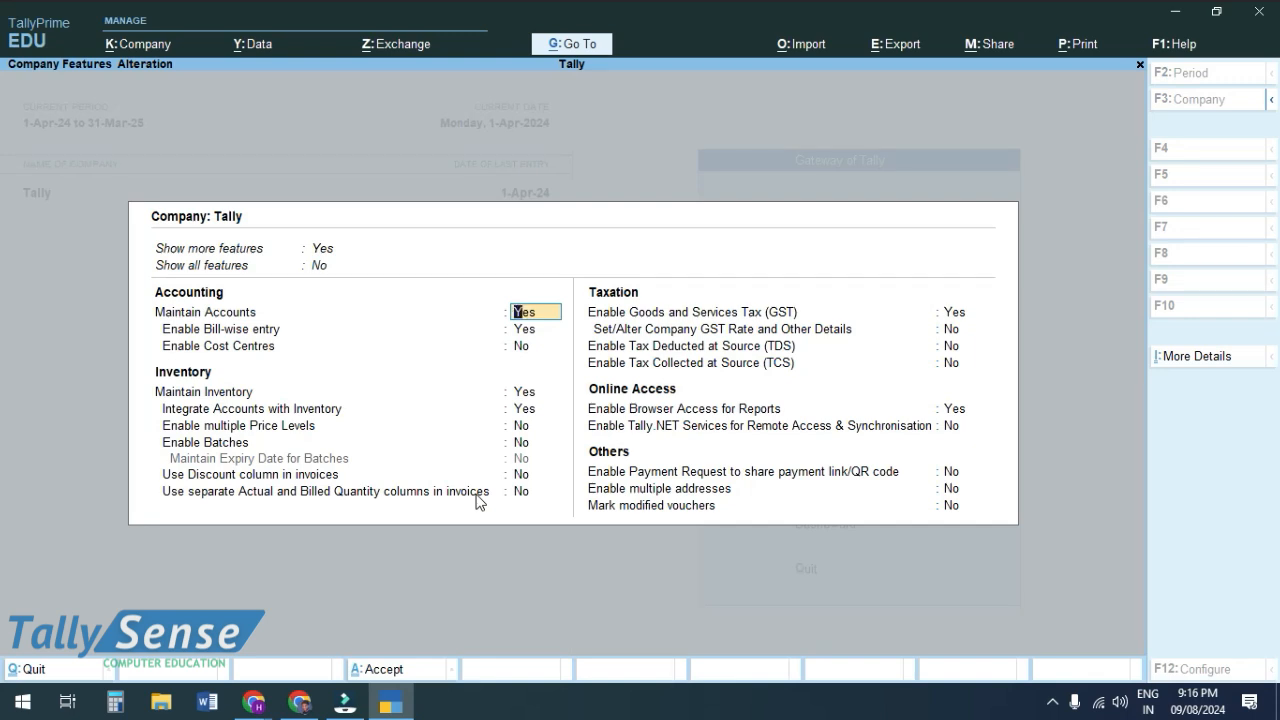
pyautogui.press('Return')
pyautogui.press('Return')
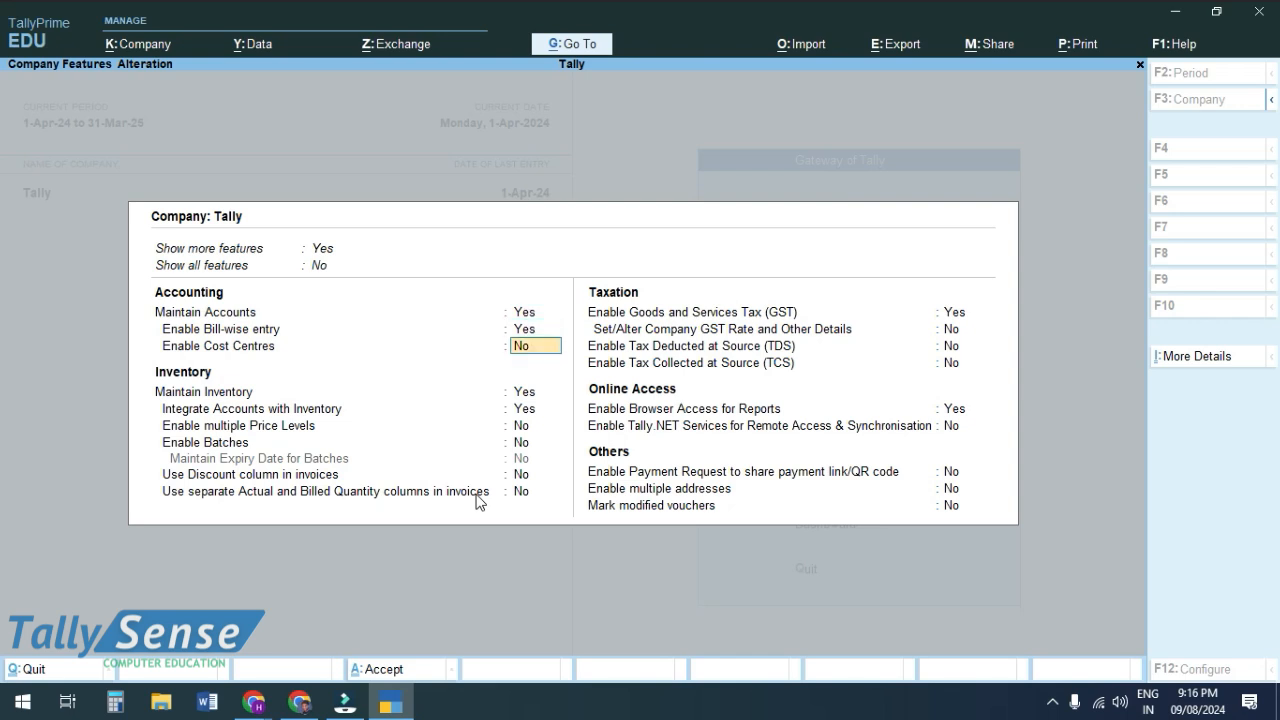
pyautogui.press('y')
pyautogui.press('ctrl')
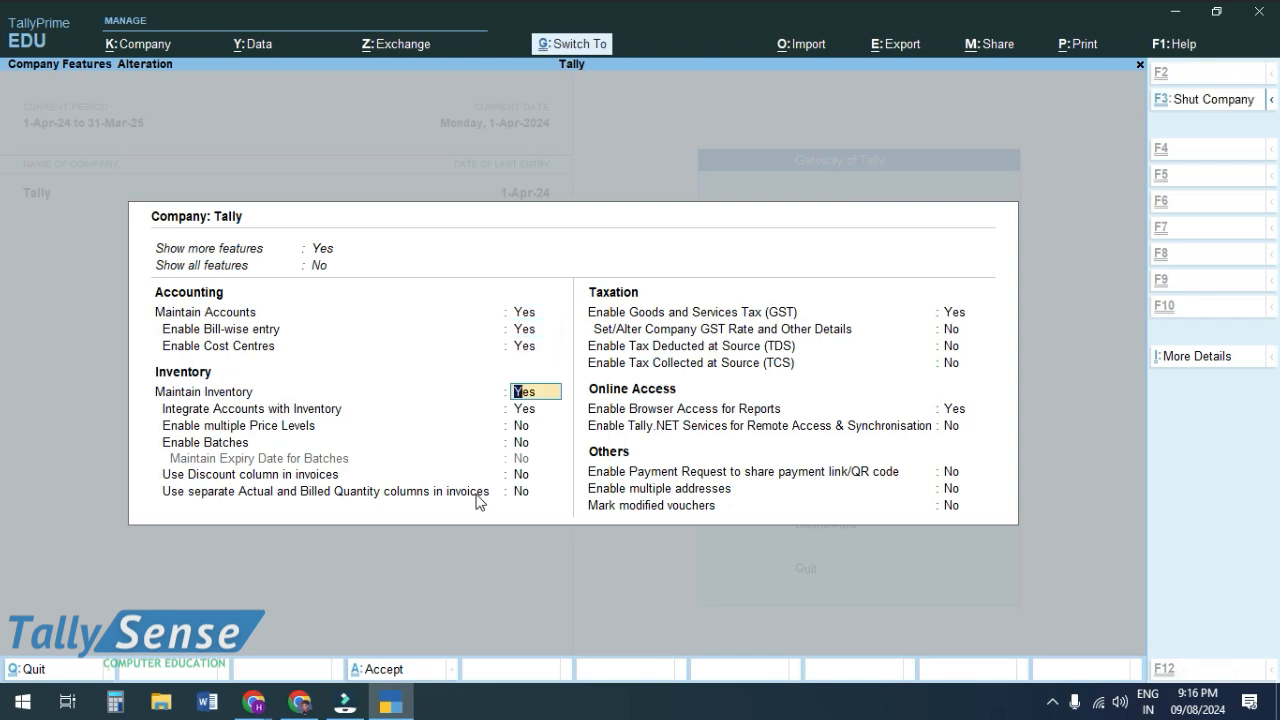
pyautogui.hotkey('ctrl', 'a')
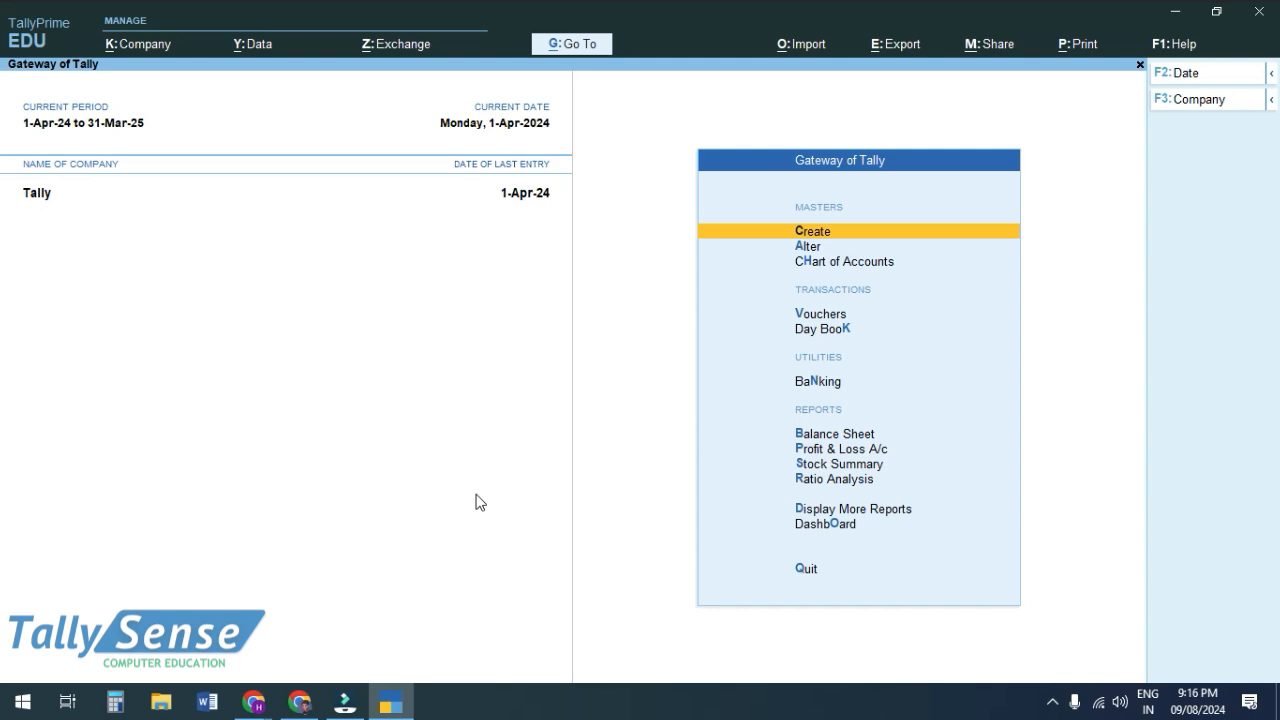
# Create a cost category named "Manager" from the expanded list of masters and leave master creation.
pyautogui.press('Return')
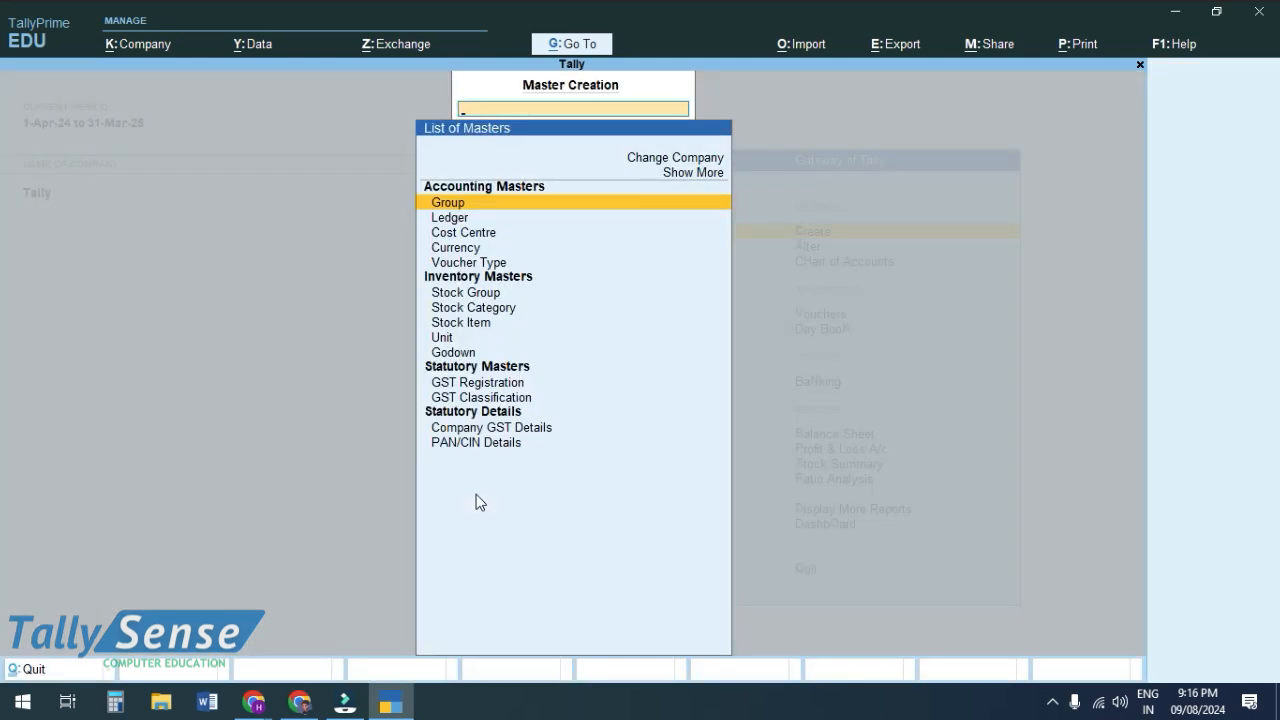
pyautogui.press('Up')
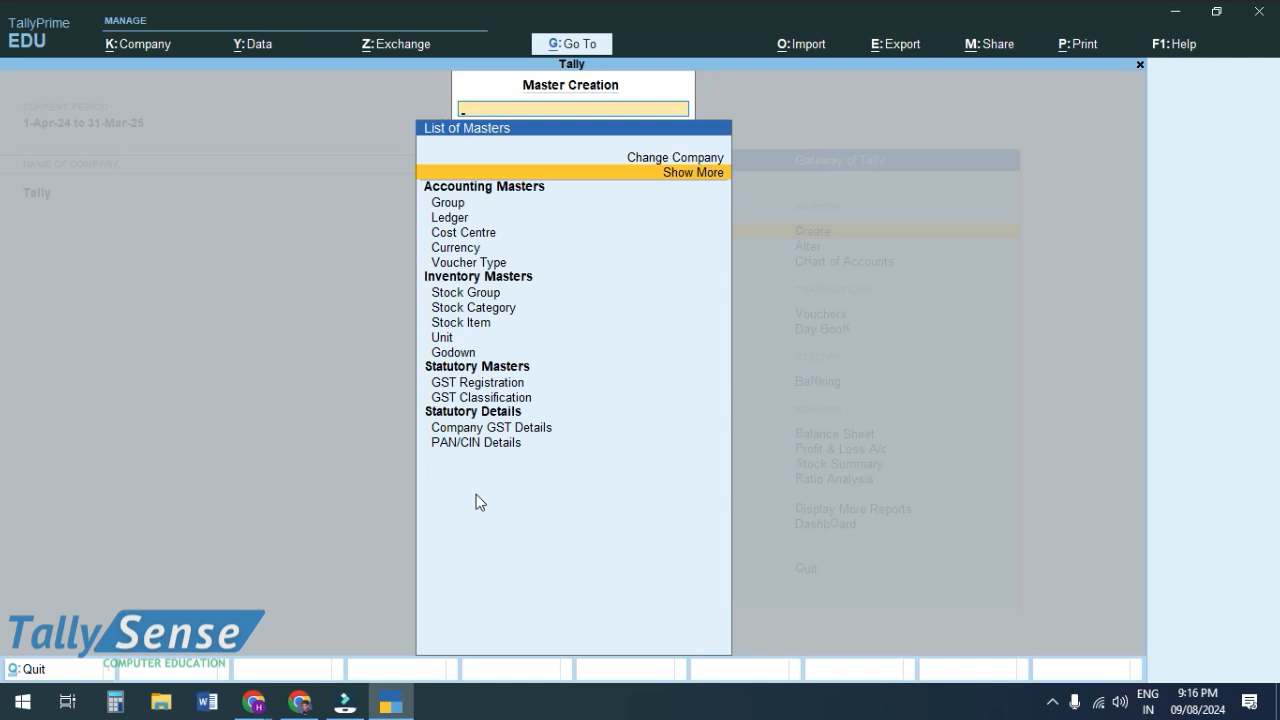
pyautogui.press('Return')
pyautogui.press('Down')
pyautogui.press('Down')
pyautogui.press('Down')
pyautogui.press('Down')
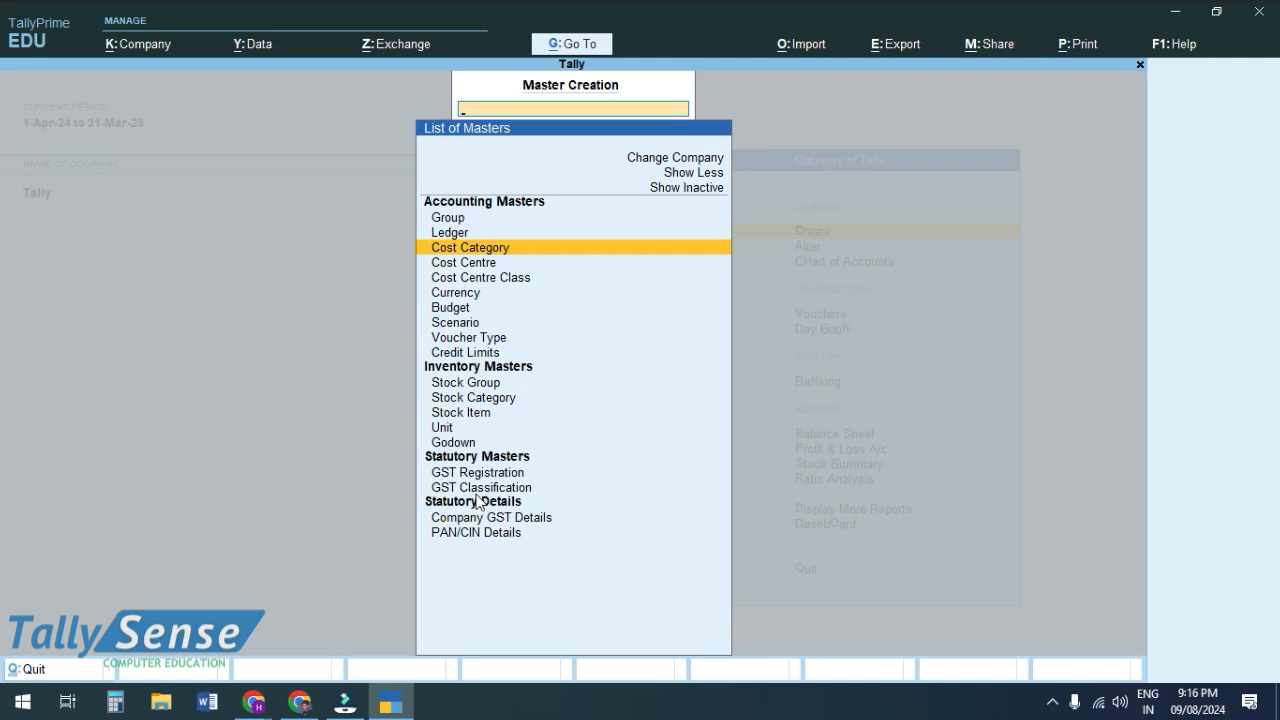
pyautogui.press('Return')
pyautogui.press('Return')
pyautogui.write('Manager')
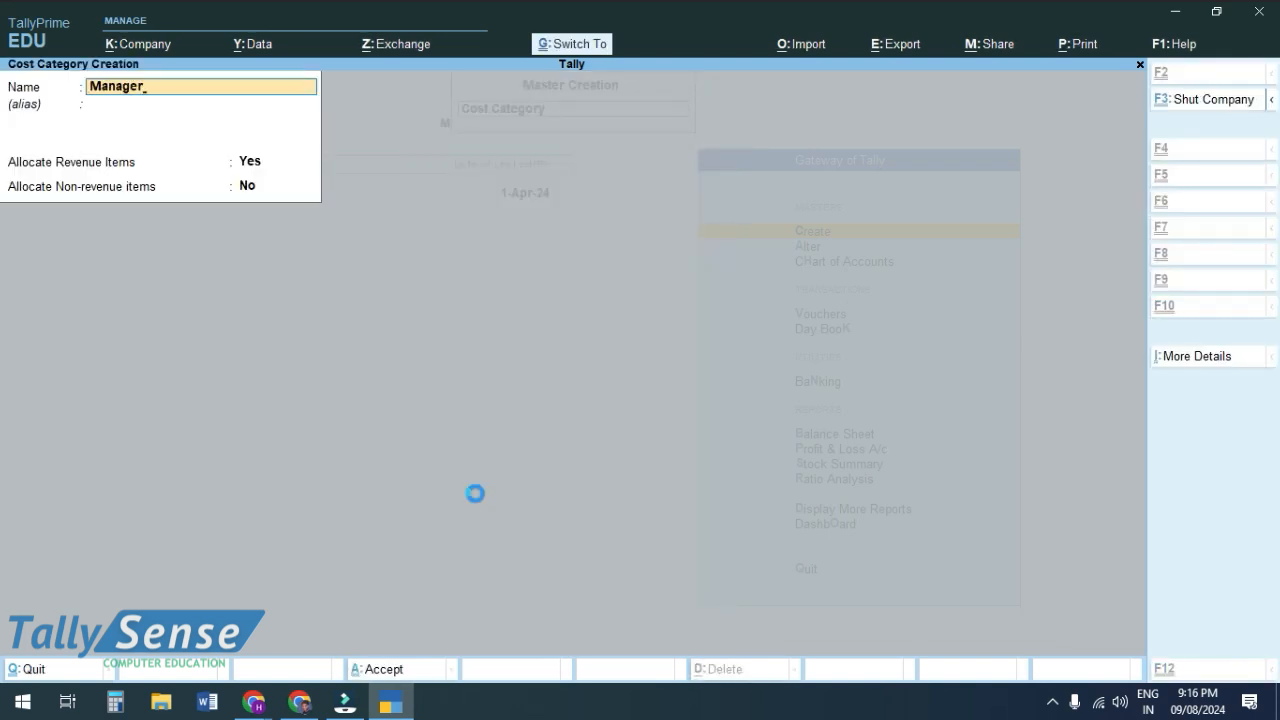
pyautogui.hotkey('ctrl', 'a')
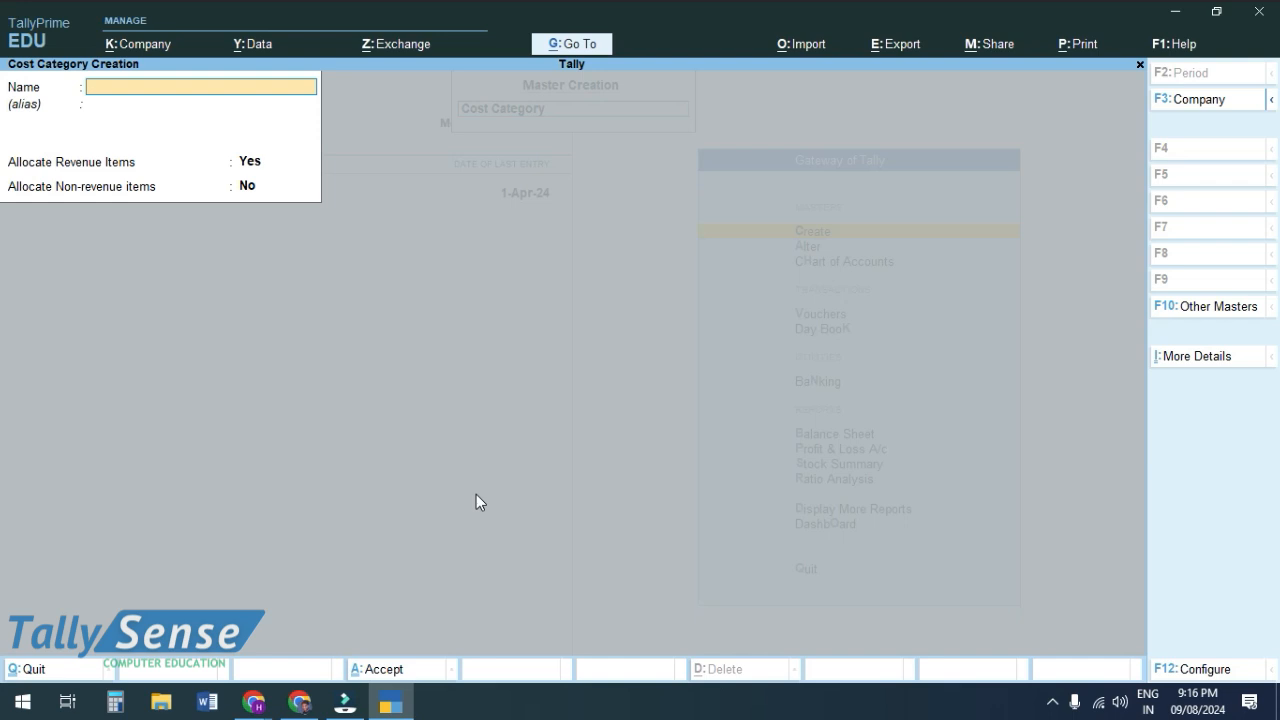
pyautogui.press('Escape')
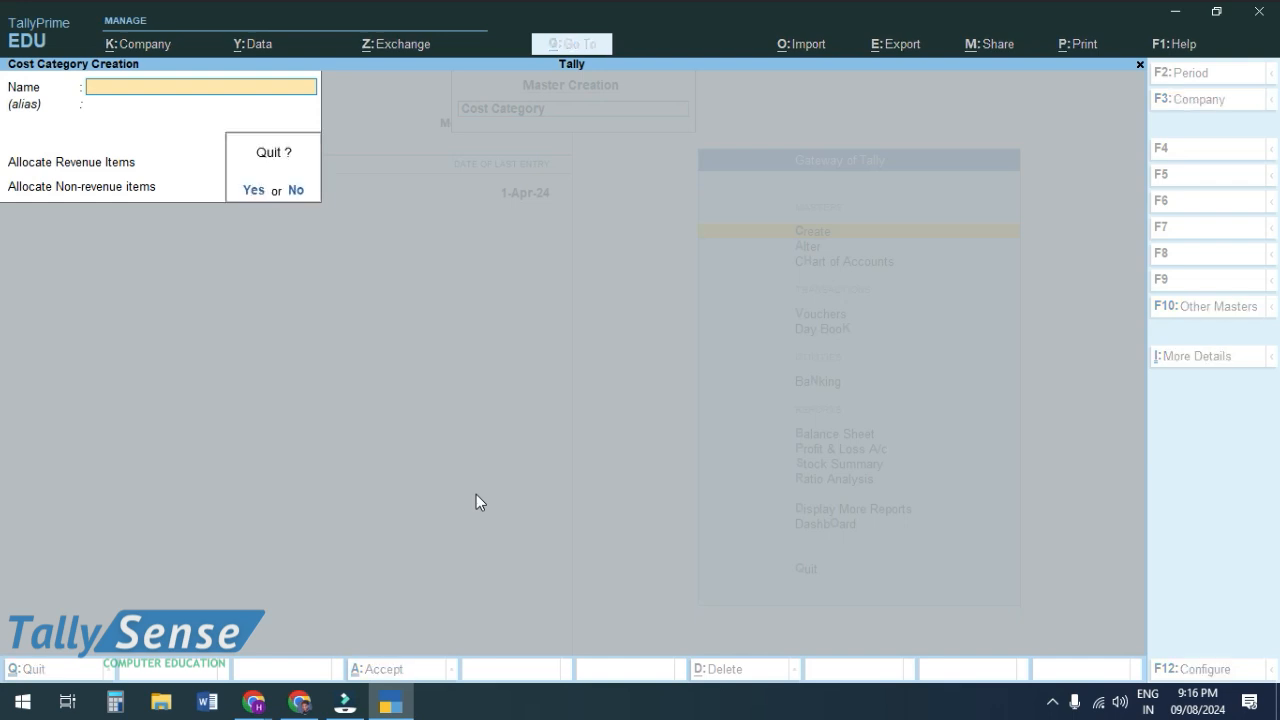
pyautogui.press('Return')
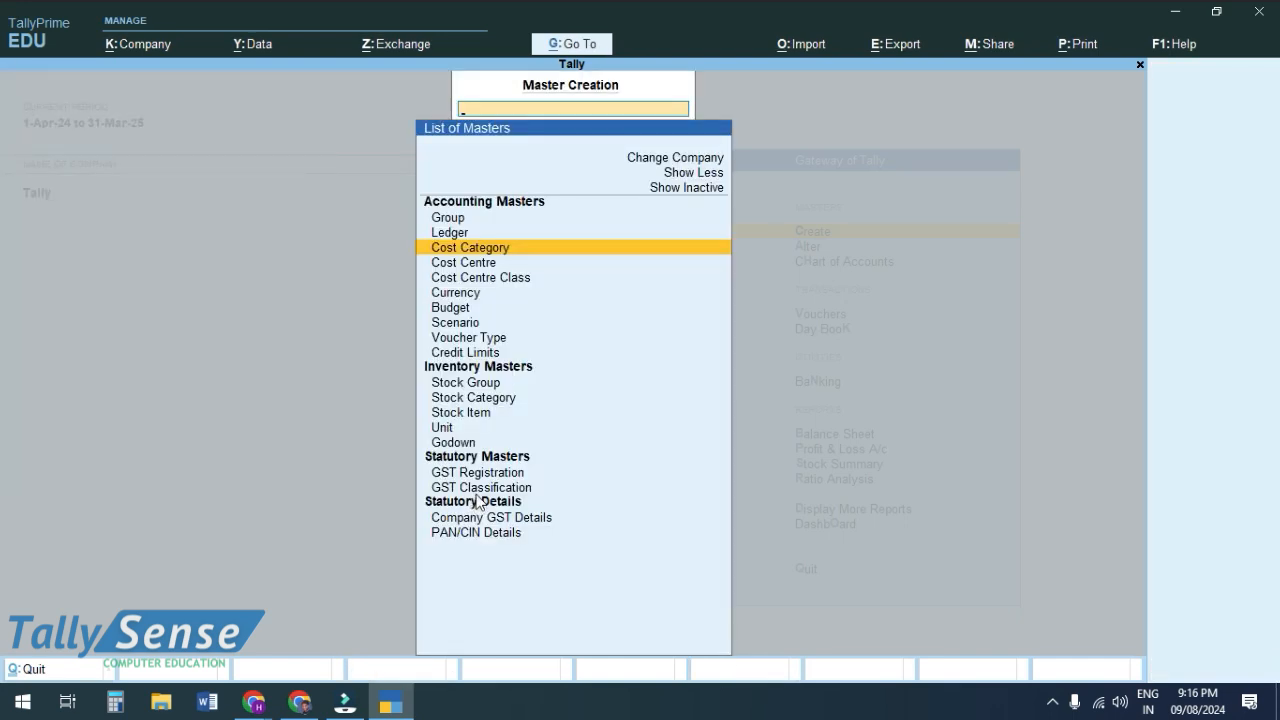
pyautogui.press('Escape')
# Start a payment voucher and begin a new ledger from its debit line, naming it "Empolyee Salary".
pyautogui.press('Down')
pyautogui.press('Down')
pyautogui.press('Down')
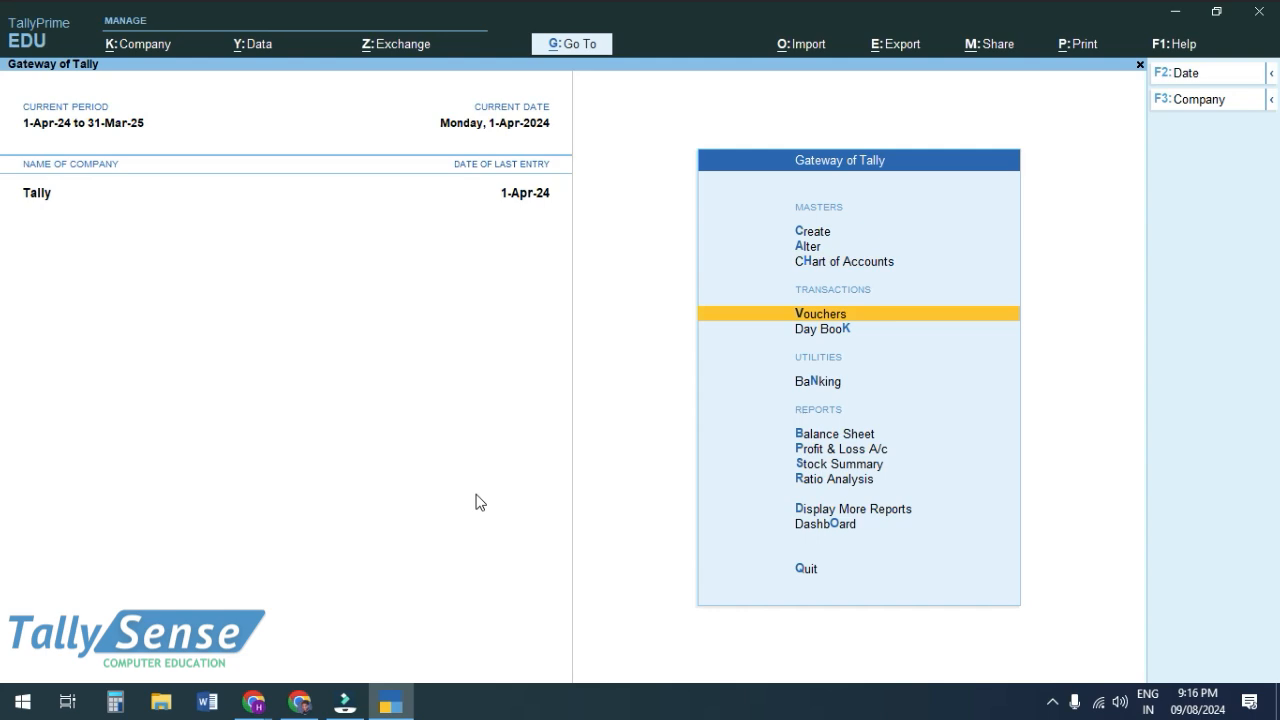
pyautogui.press('Return')
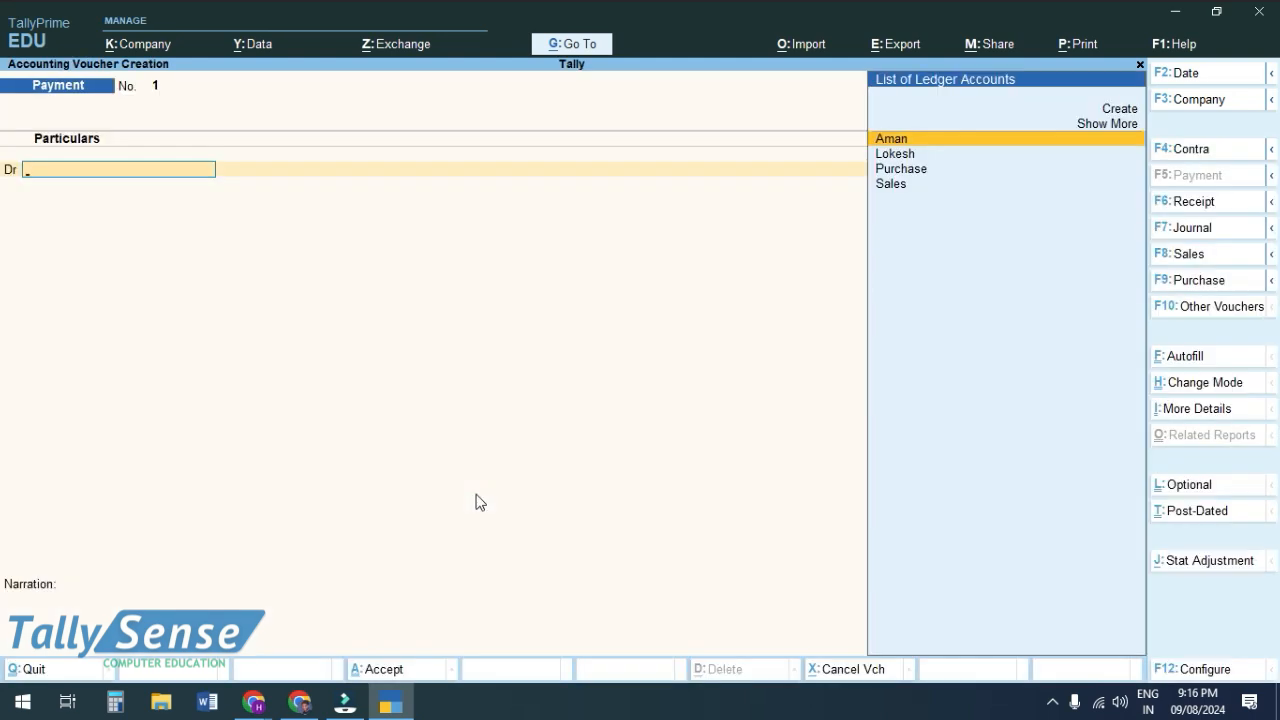
pyautogui.press('Up')
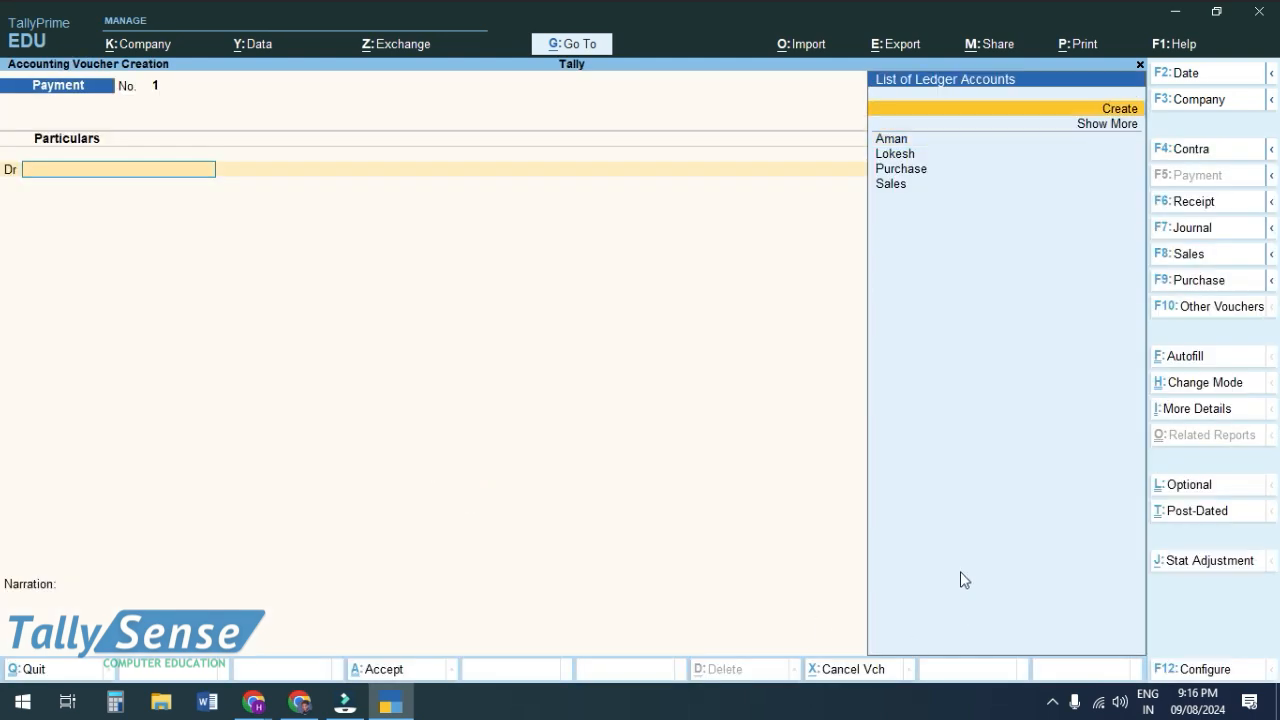
pyautogui.click(1128, 110)
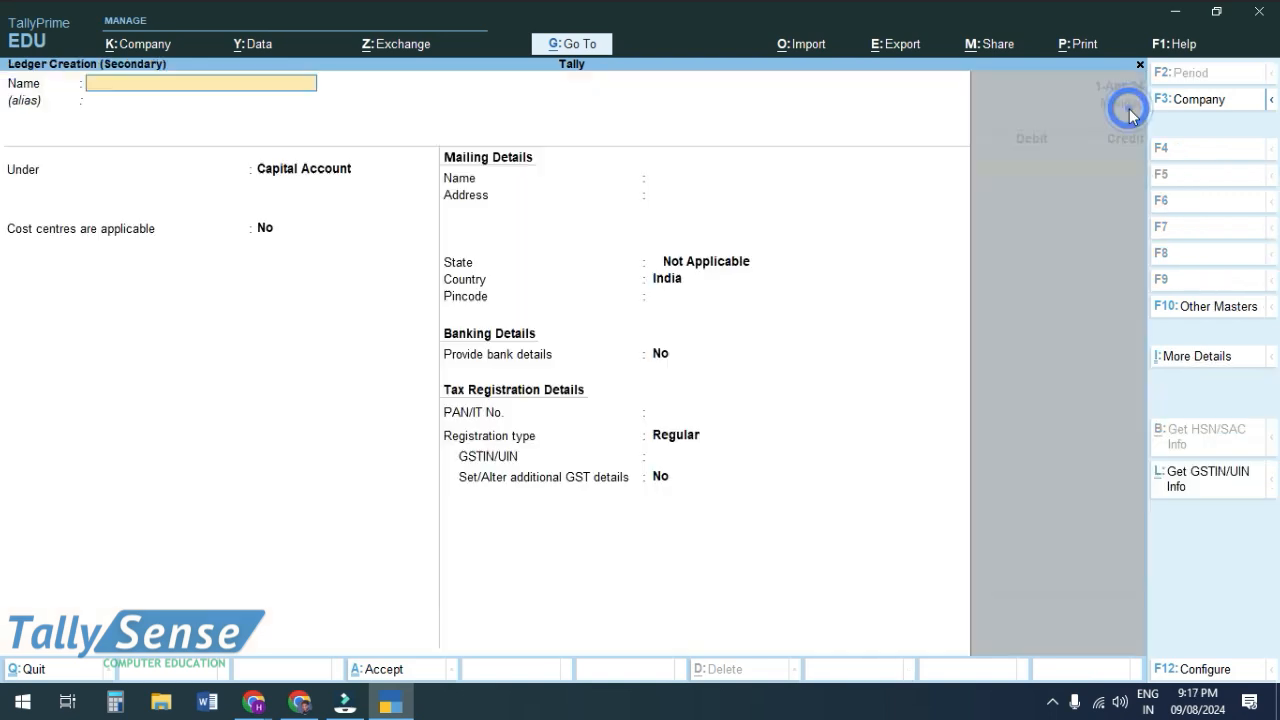
pyautogui.write('Empolyee Salary')
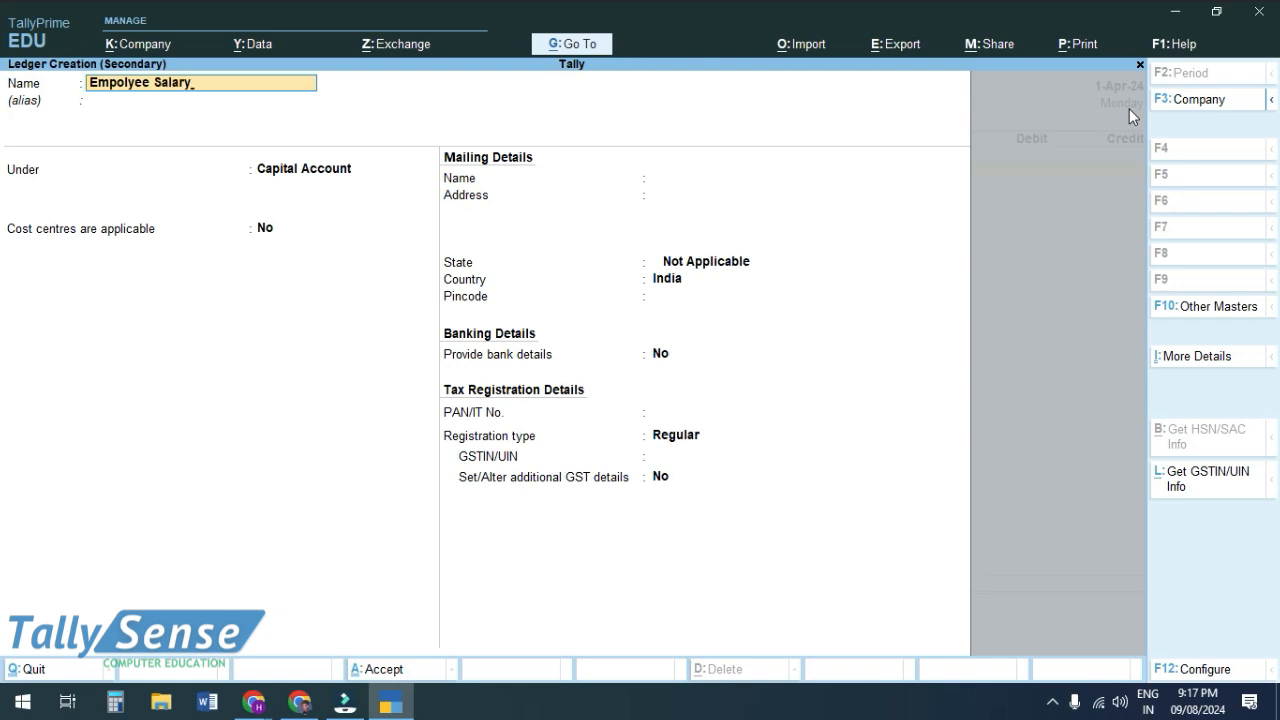
# Put the new ledger under Indirect Expenses and keep its ledger type as Not Applicable.
pyautogui.press('Return')
pyautogui.press('Return')
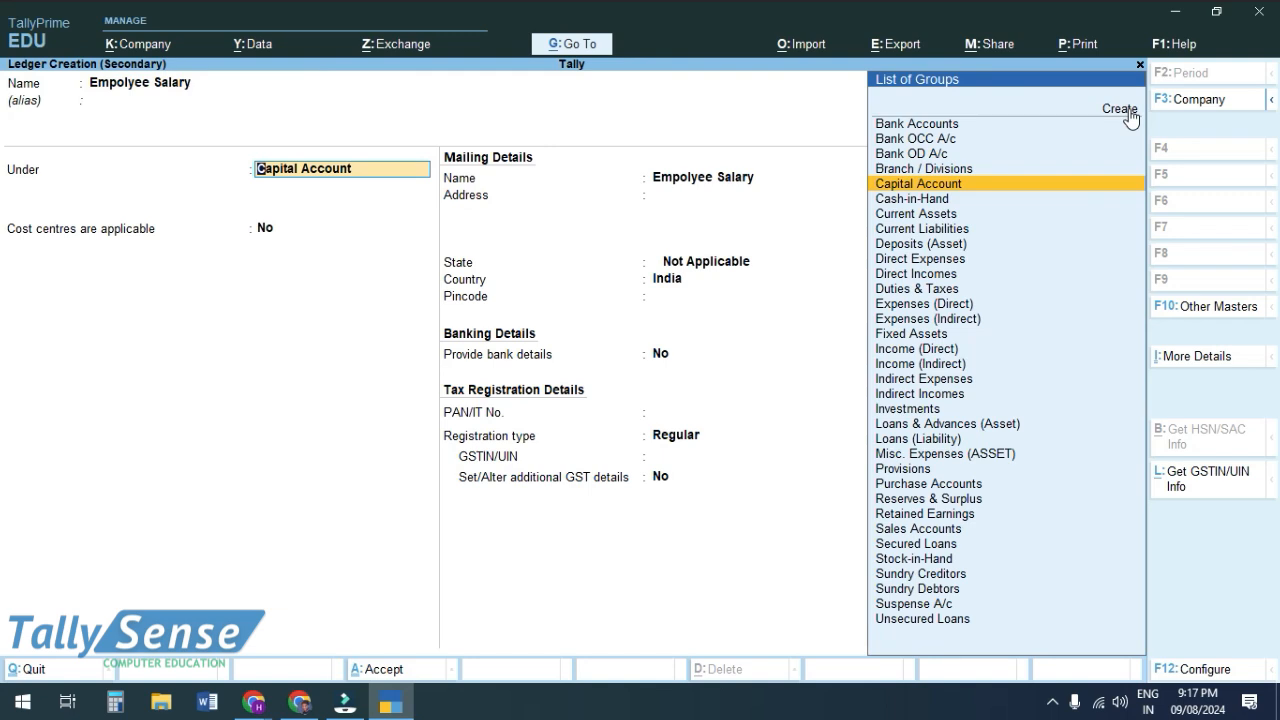
pyautogui.write('Ind')
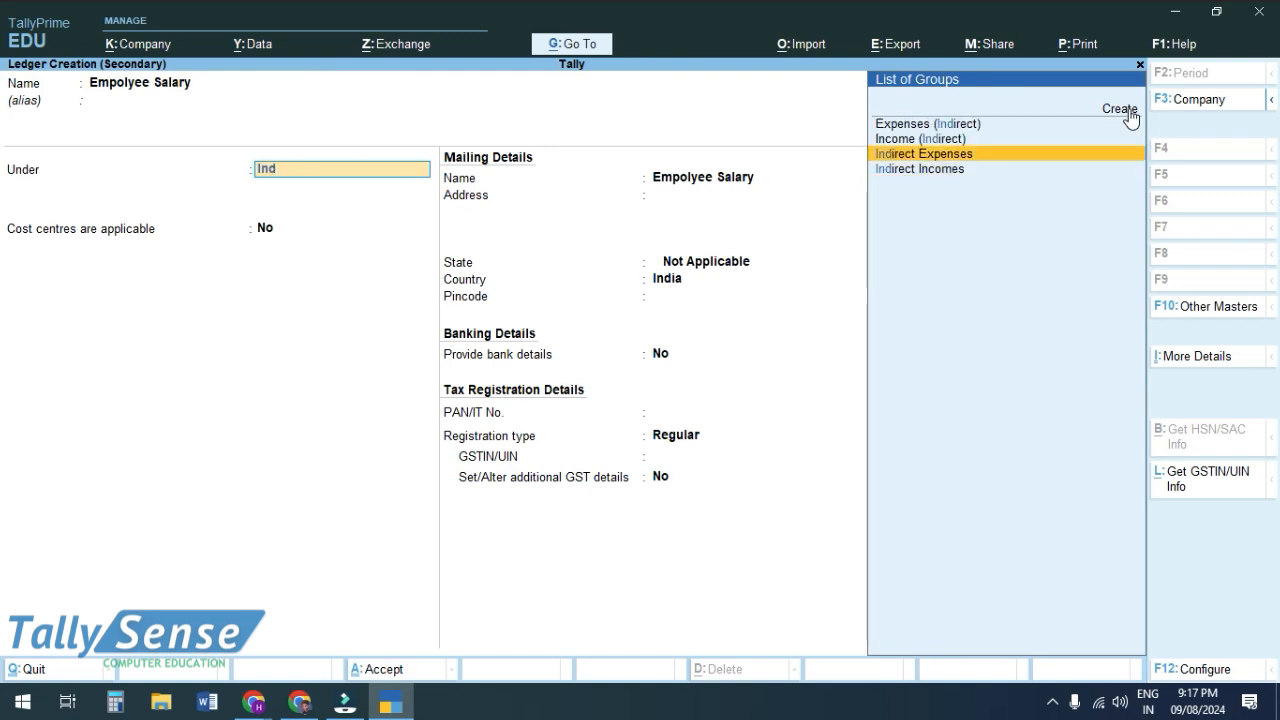
pyautogui.write('.')
pyautogui.press('Return')
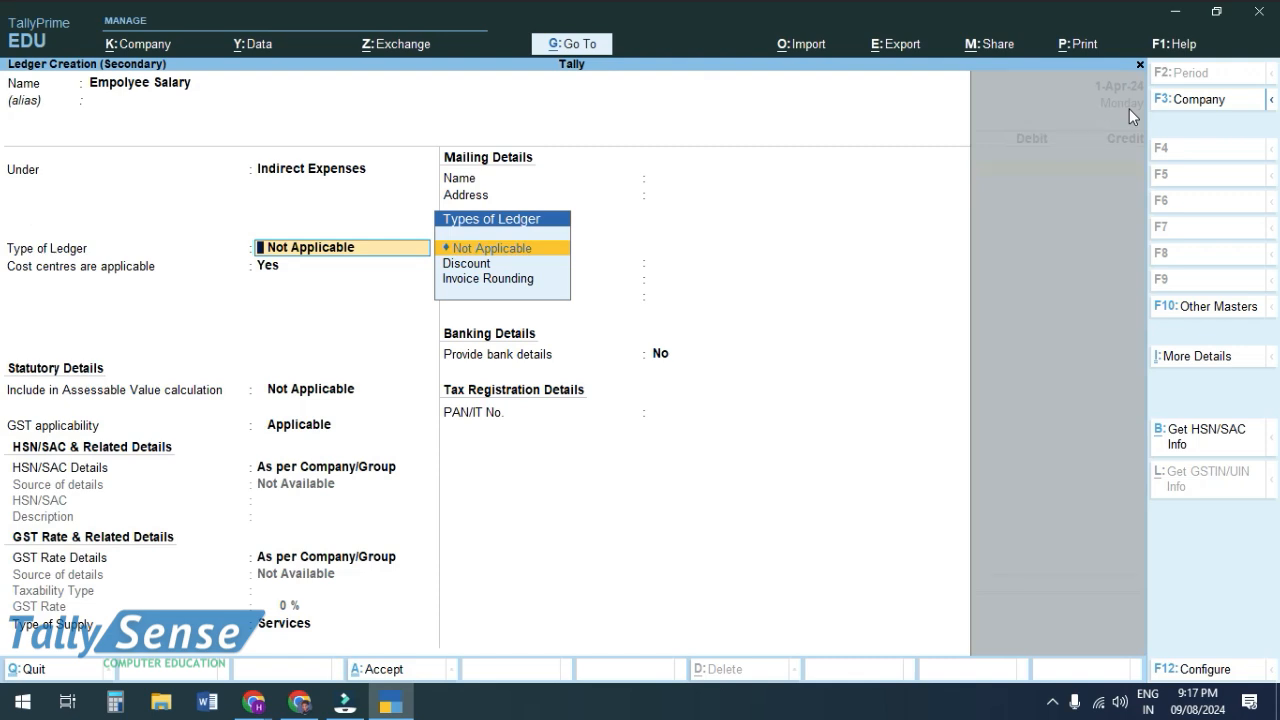
pyautogui.press('Return')
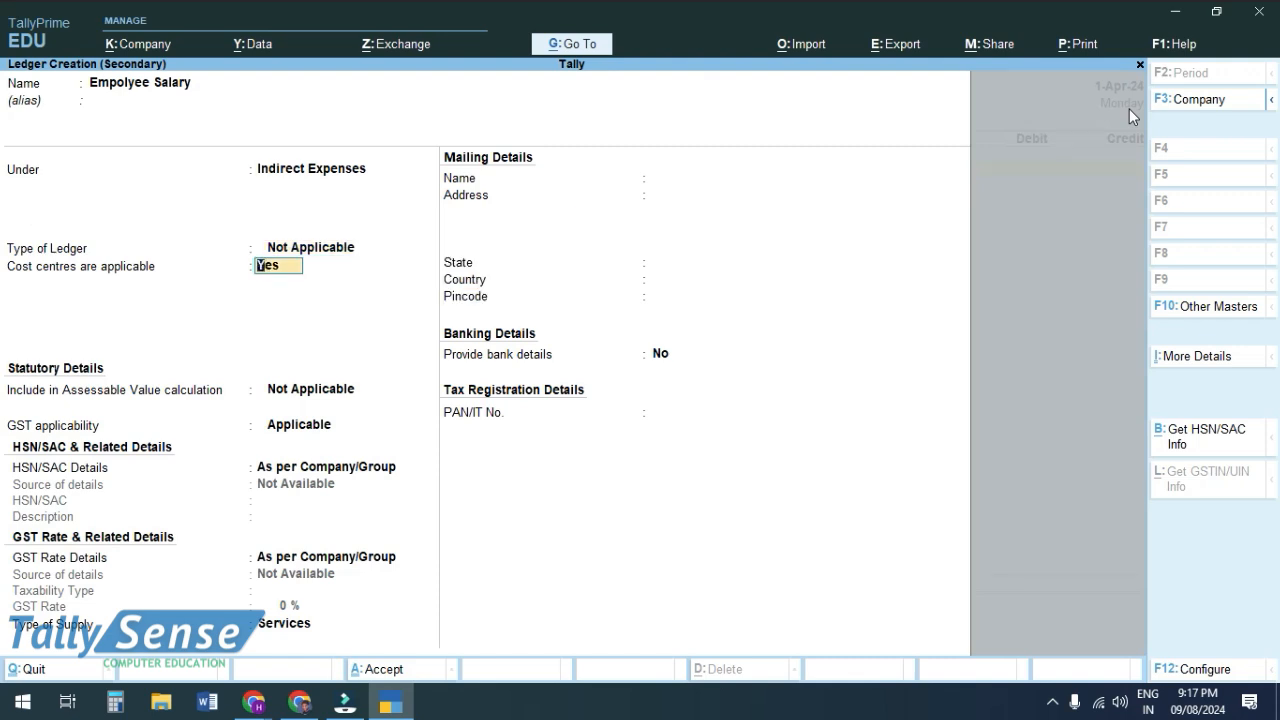
# Check the Apply Cost Centres for Ledgers option in the ledger creation configuration.
pyautogui.click(1216, 672)
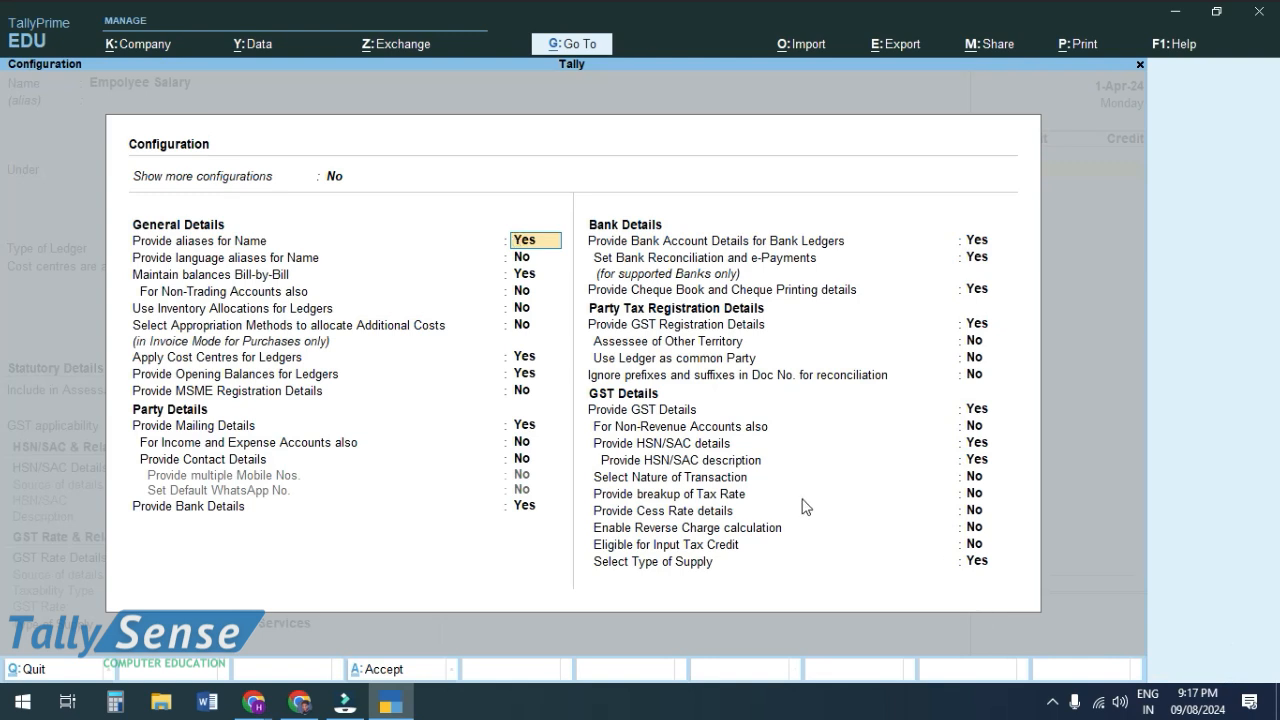
pyautogui.press('Down')
pyautogui.press('Down')
pyautogui.press('Down')
pyautogui.press('Down')
pyautogui.press('Down')
pyautogui.press('Down')
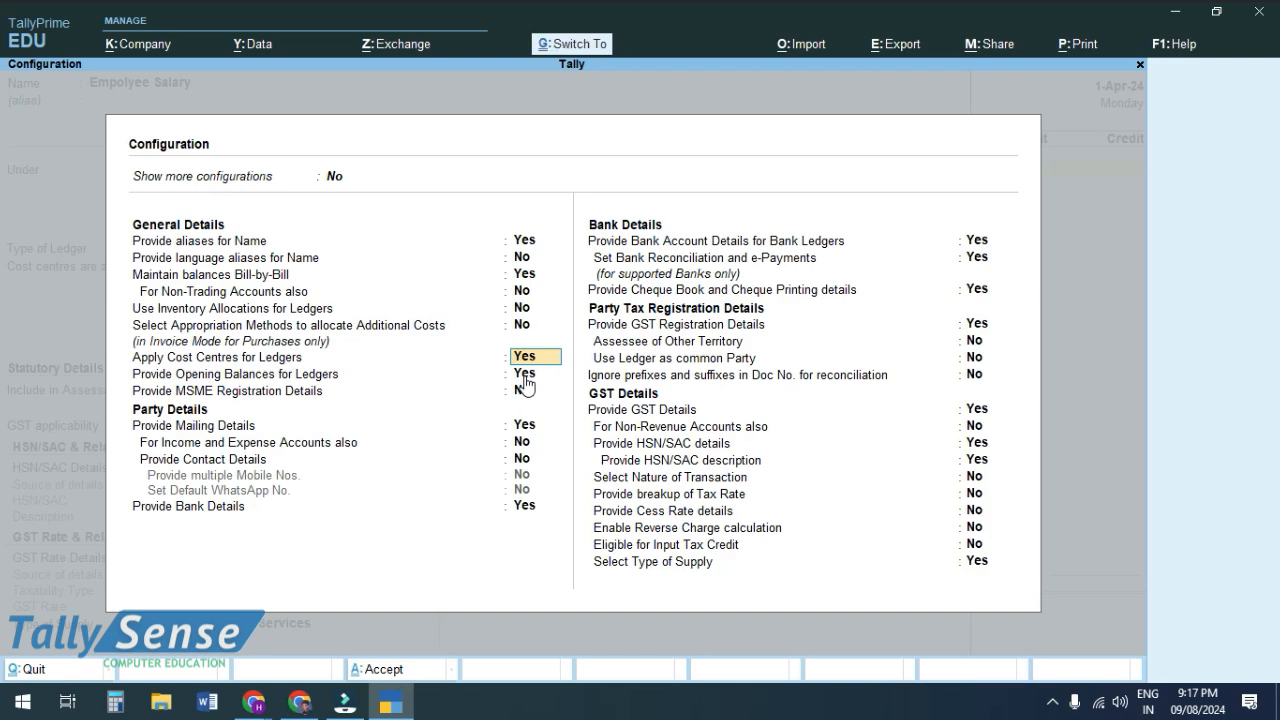
pyautogui.hotkey('ctrl', 'a')
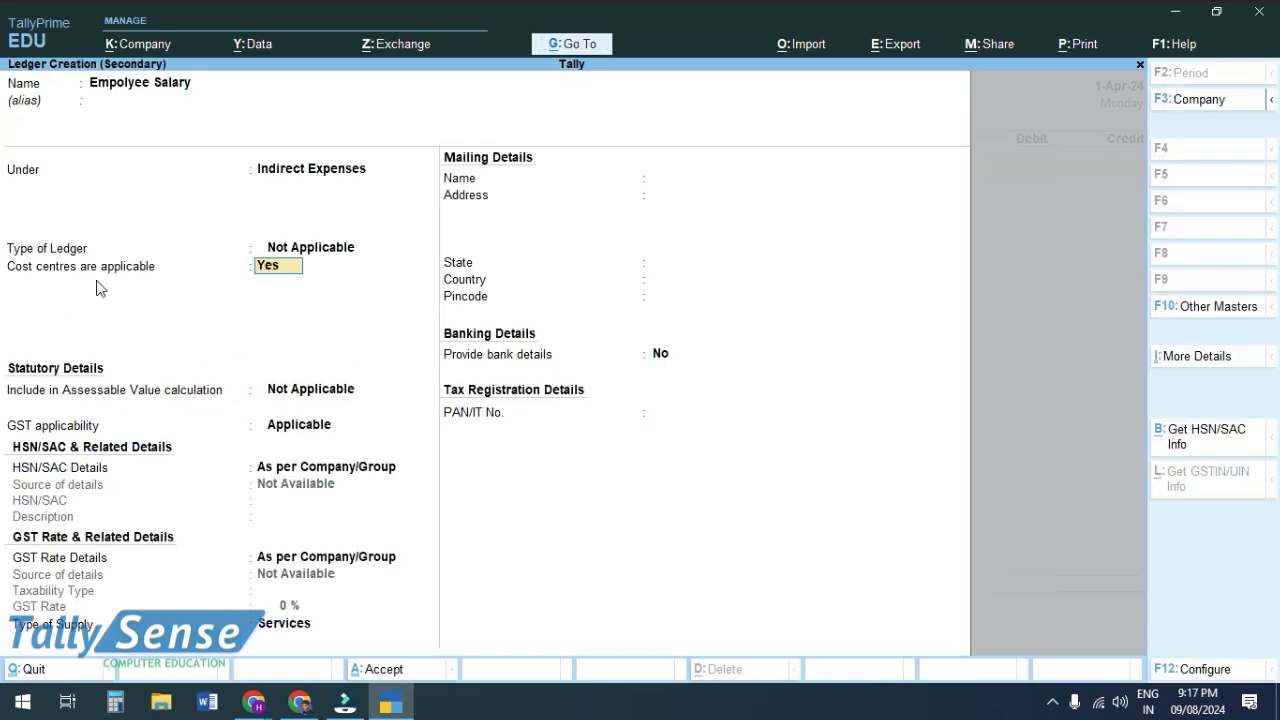
# Save the Empolyee Salary ledger and enter a debit of 50000 for it in the payment voucher.
pyautogui.hotkey('ctrl', 'a')
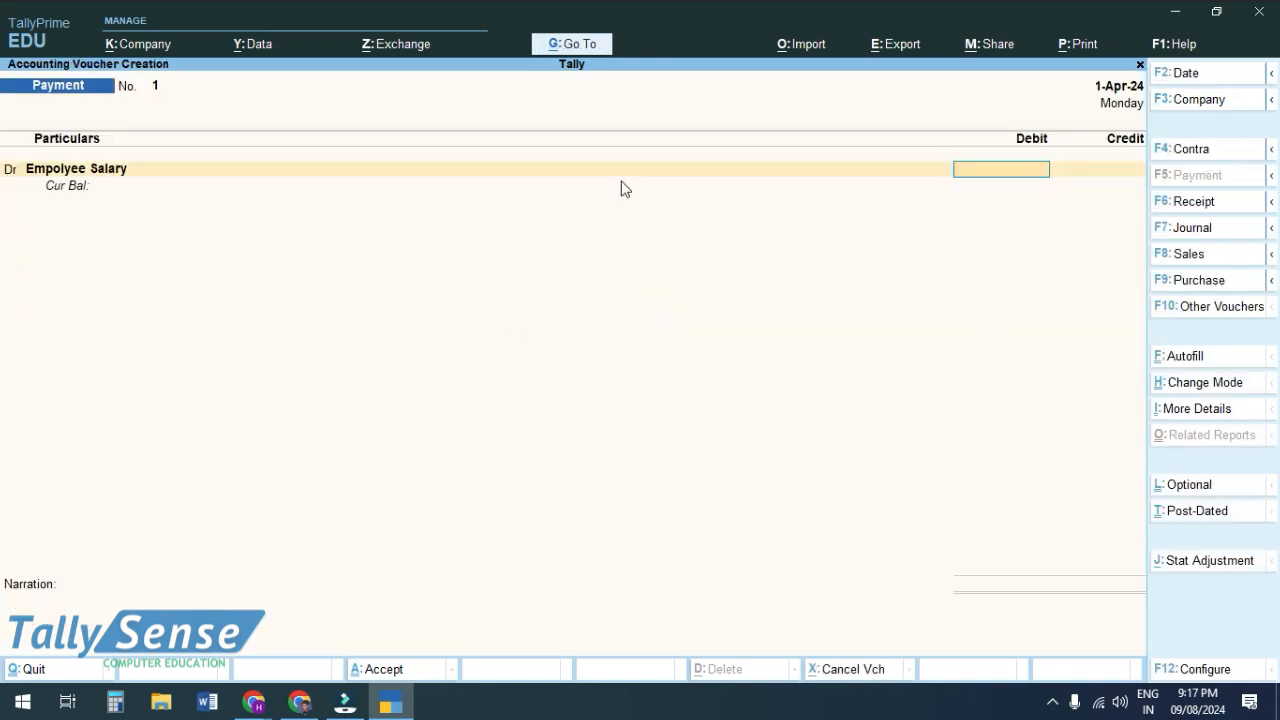
pyautogui.write('50000')
pyautogui.press('Return')
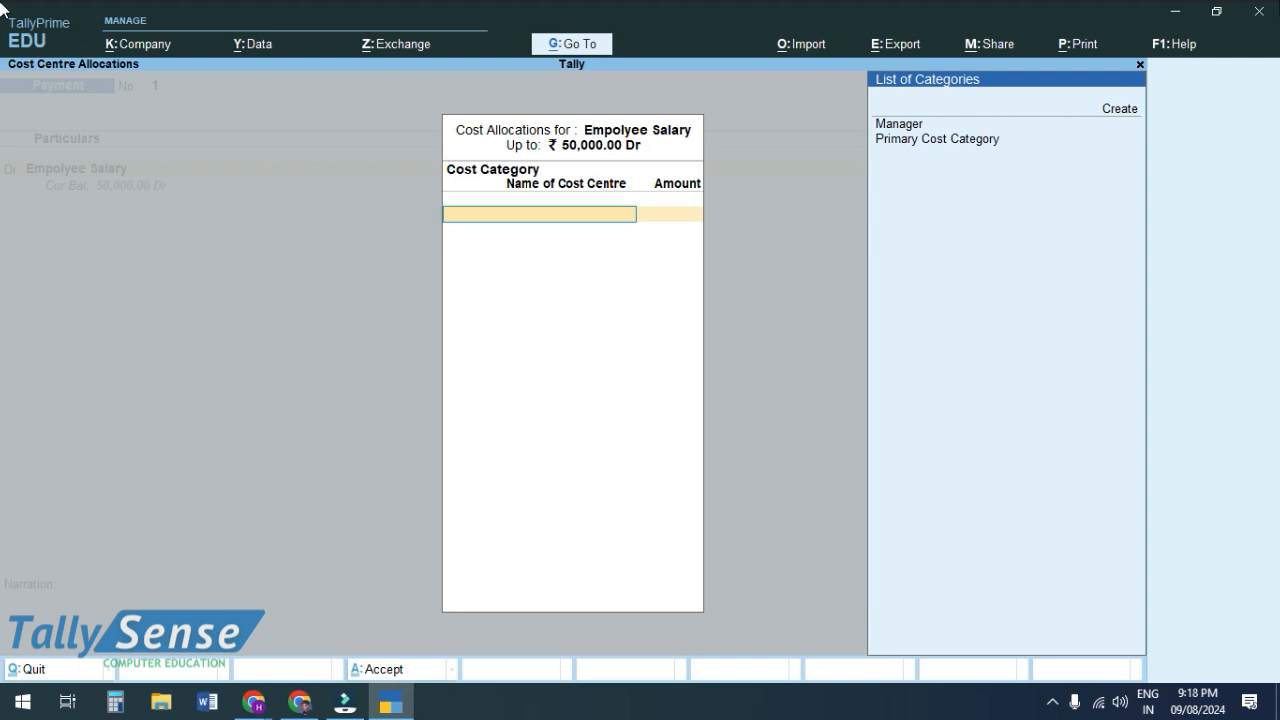
# Choose the Manager cost category for the salary and create a cost centre in it with the first employee's name.
pyautogui.press('Down')
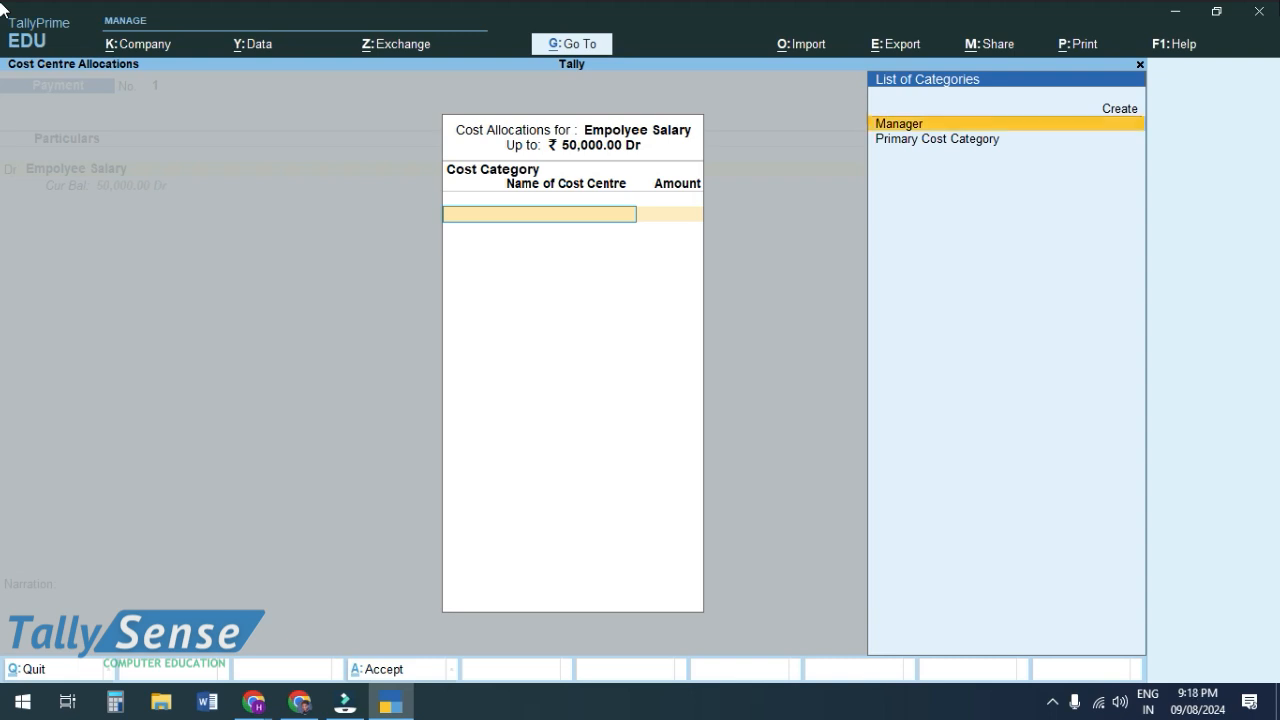
pyautogui.press('Return')
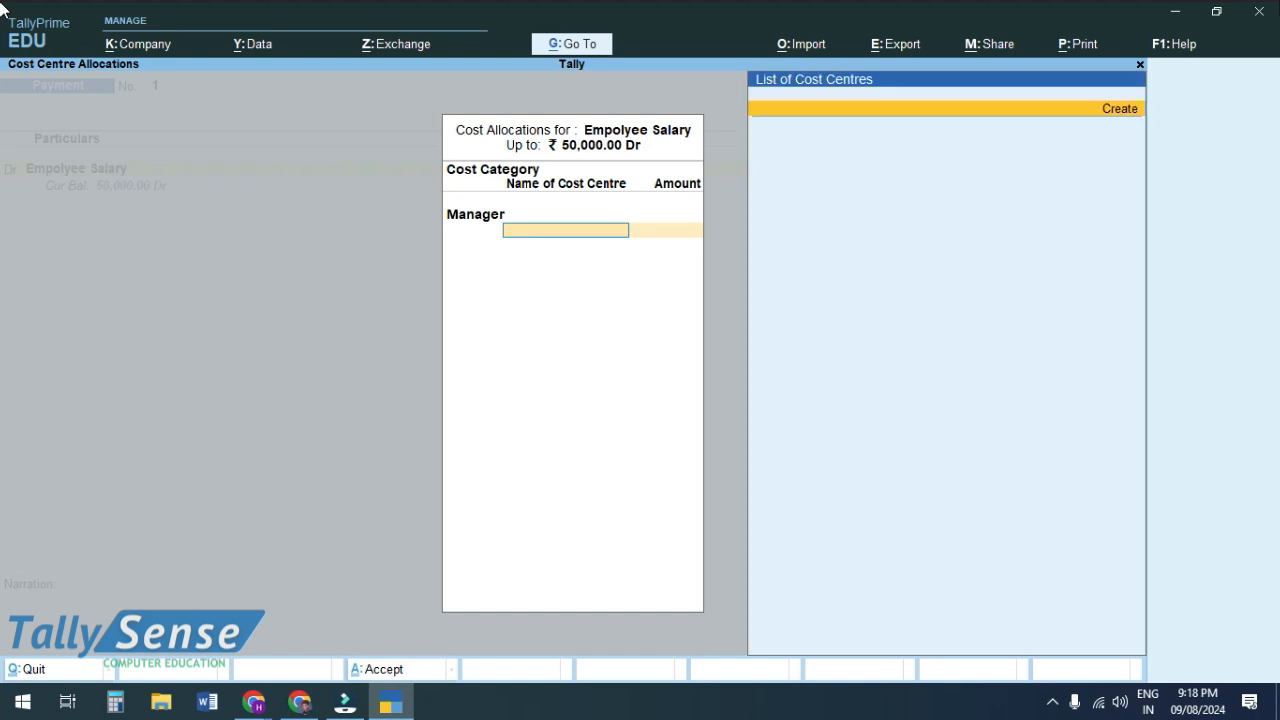
pyautogui.press('Return')
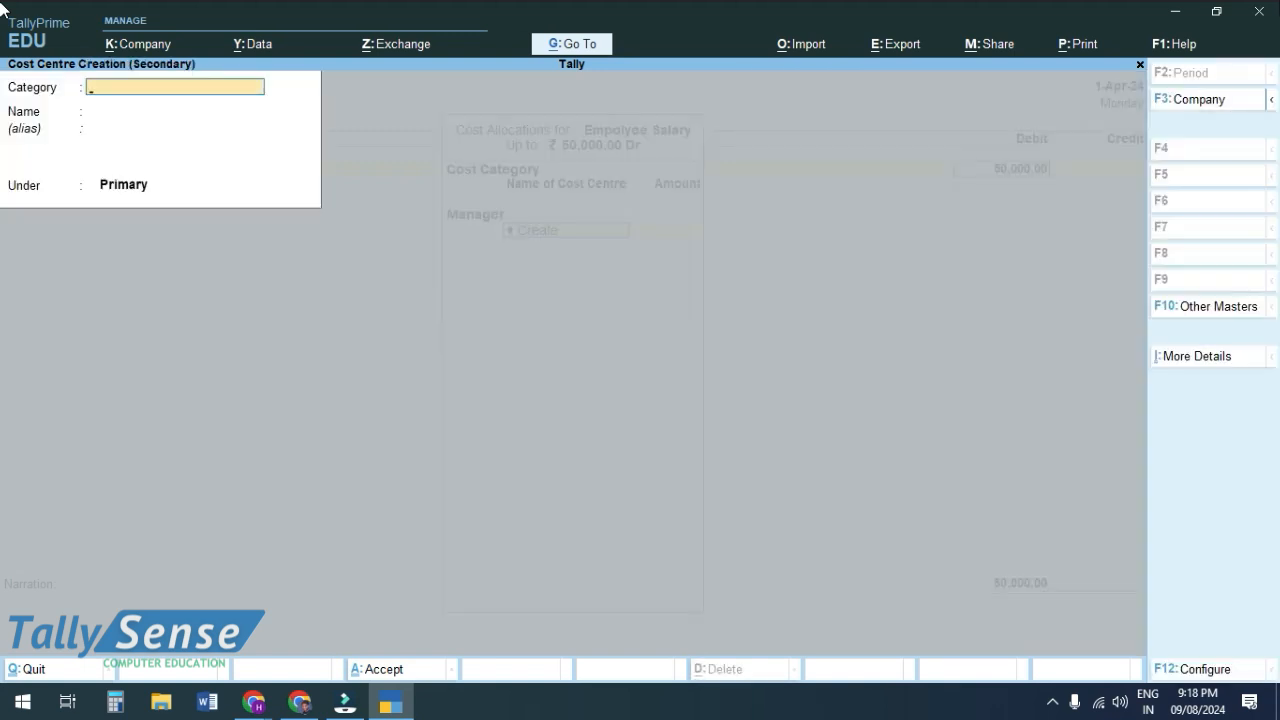
pyautogui.write('M')
pyautogui.press('Return')
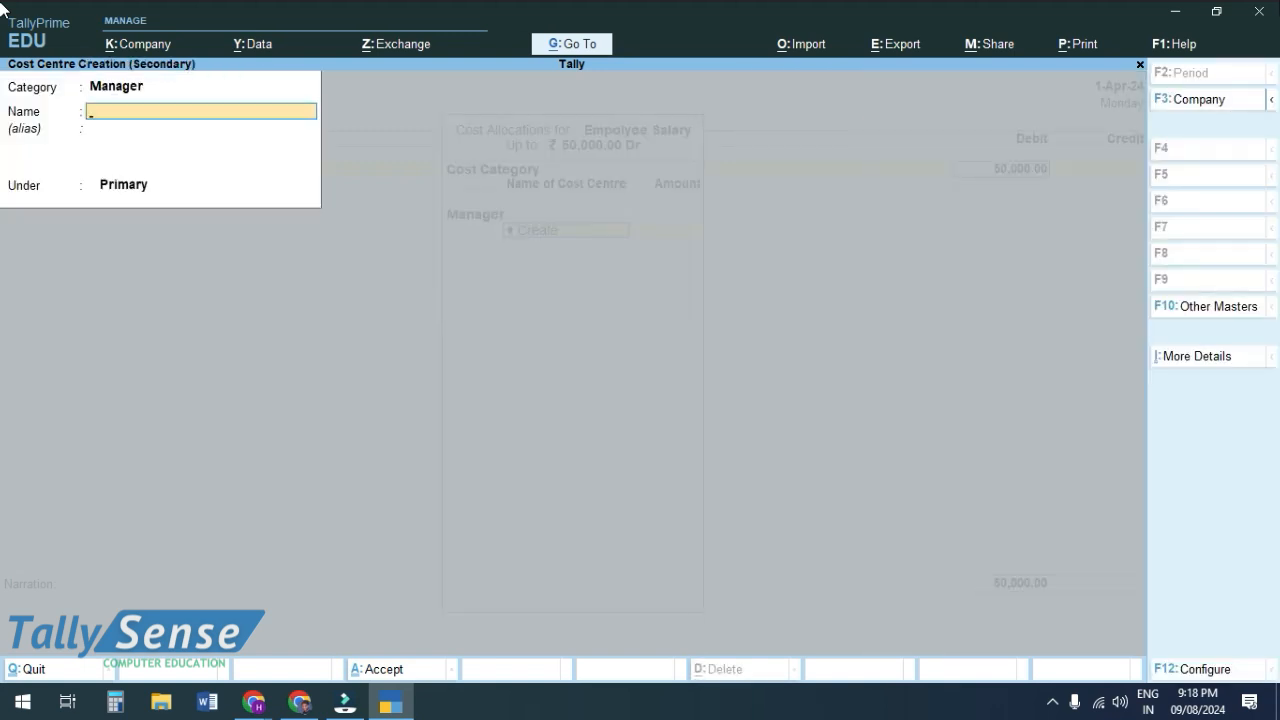
pyautogui.write('Au')
pyautogui.press('BackSpace')
pyautogui.write('yush')
pyautogui.hotkey('ctrl', 'a')
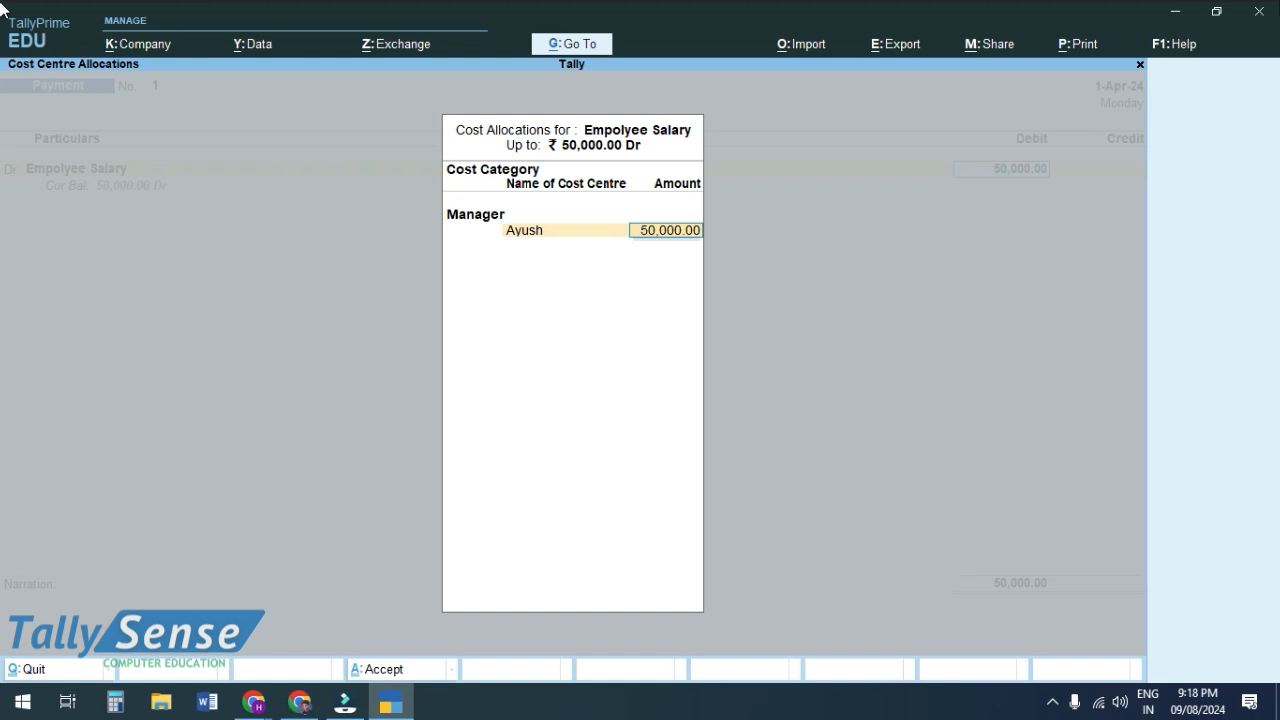
# Allocate 25000 of the salary to the first employee's cost centre.
pyautogui.press('BackSpace')
pyautogui.write('25000')
pyautogui.press('Return')
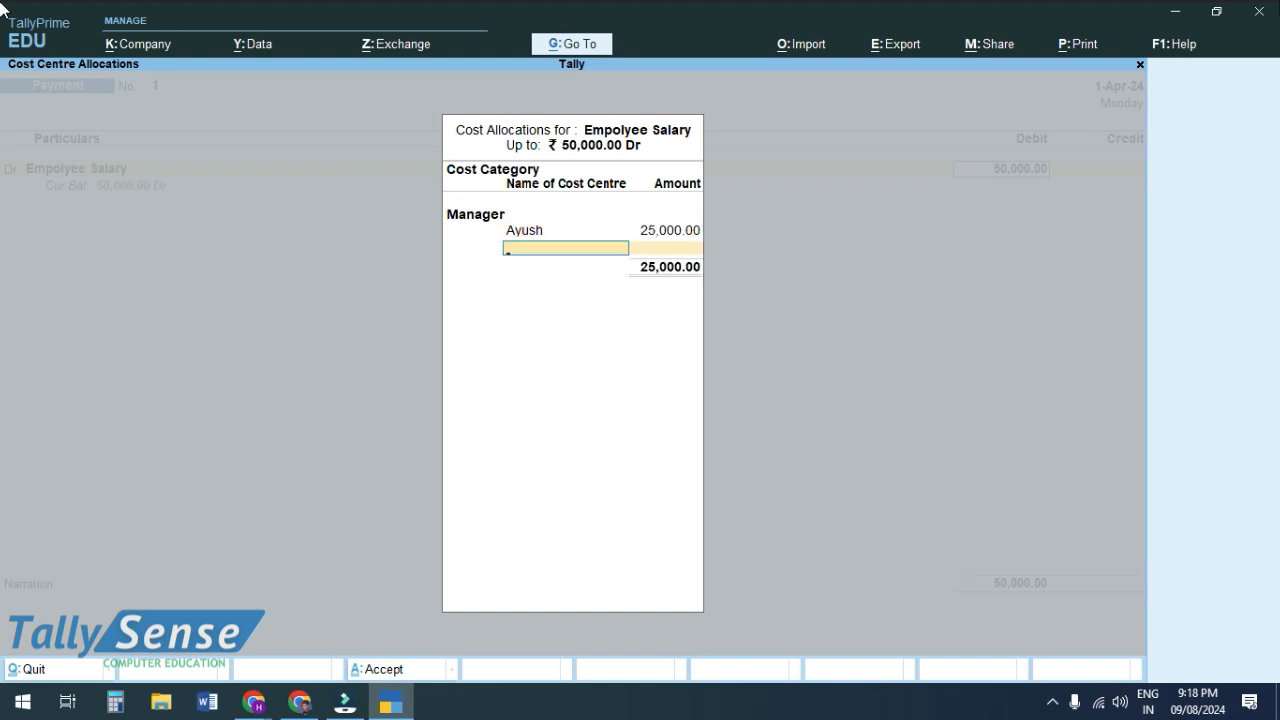
# Create a second Manager cost centre with another employee's name, allocate 25,000 to it and finish the cost allocation.
pyautogui.hotkey('alt', 'c')
pyautogui.write('Vinay')
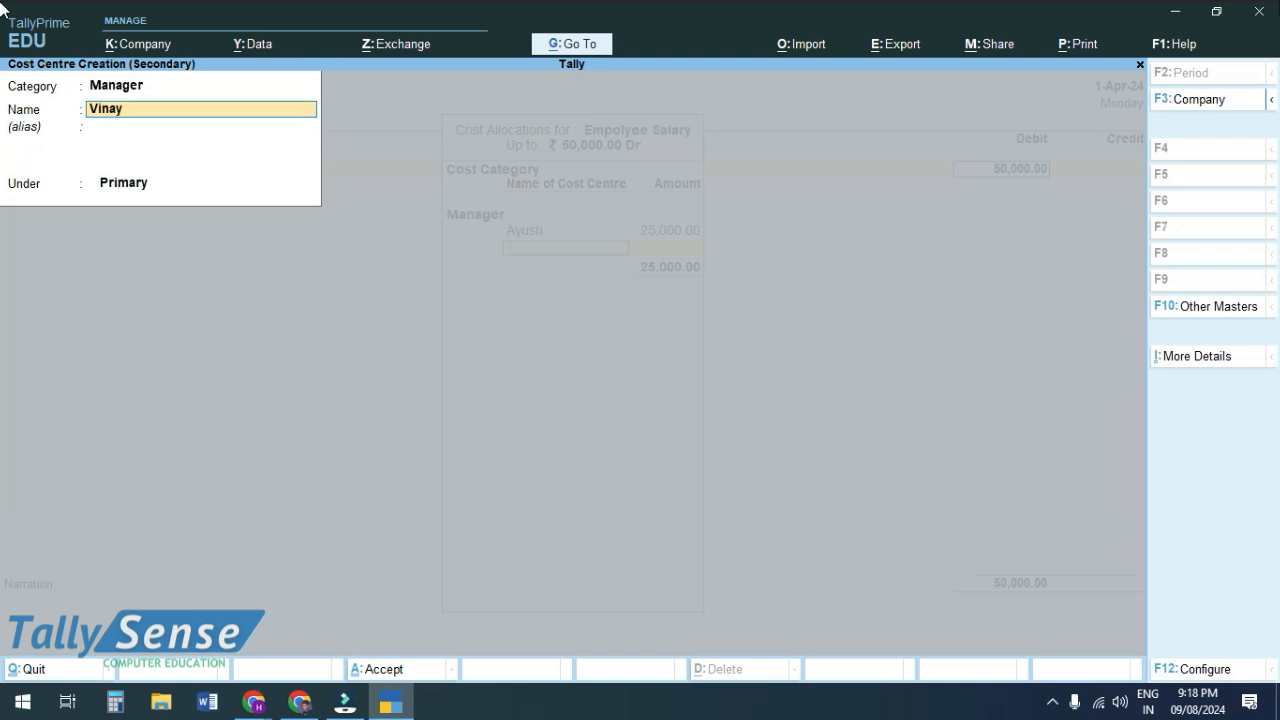
pyautogui.hotkey('ctrl', 'a')
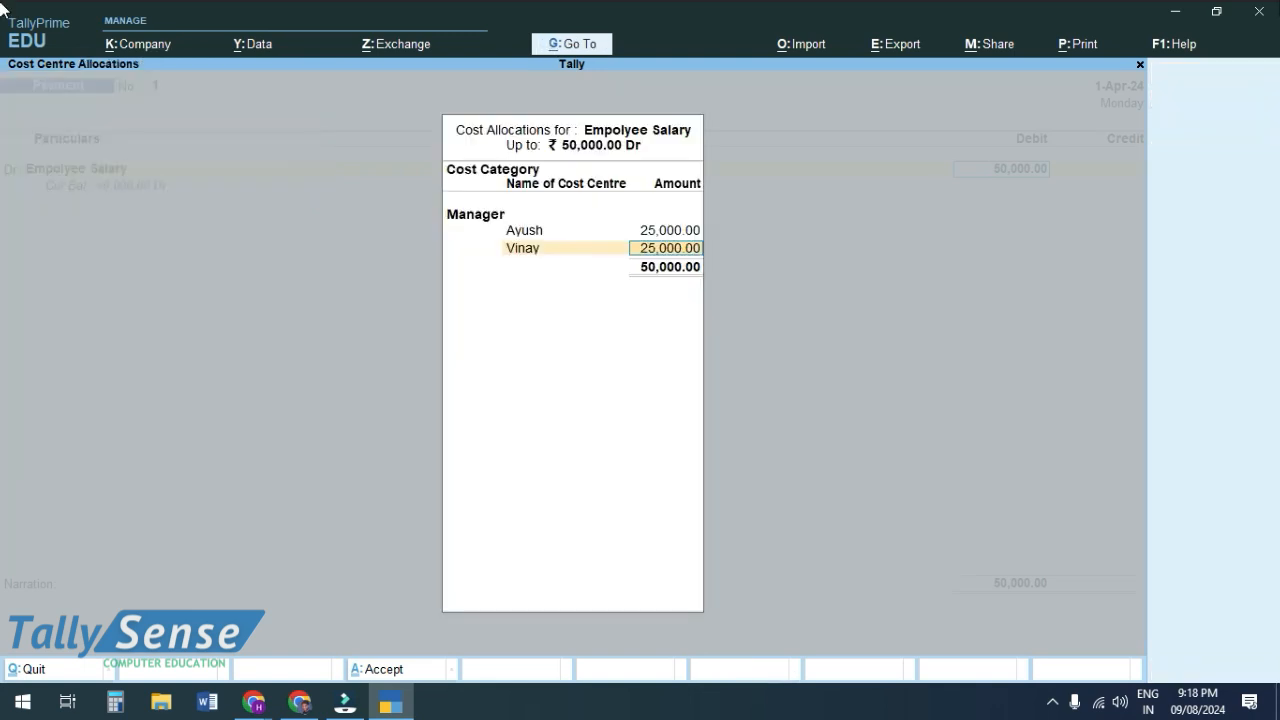
pyautogui.press('Return')
pyautogui.press('Return')
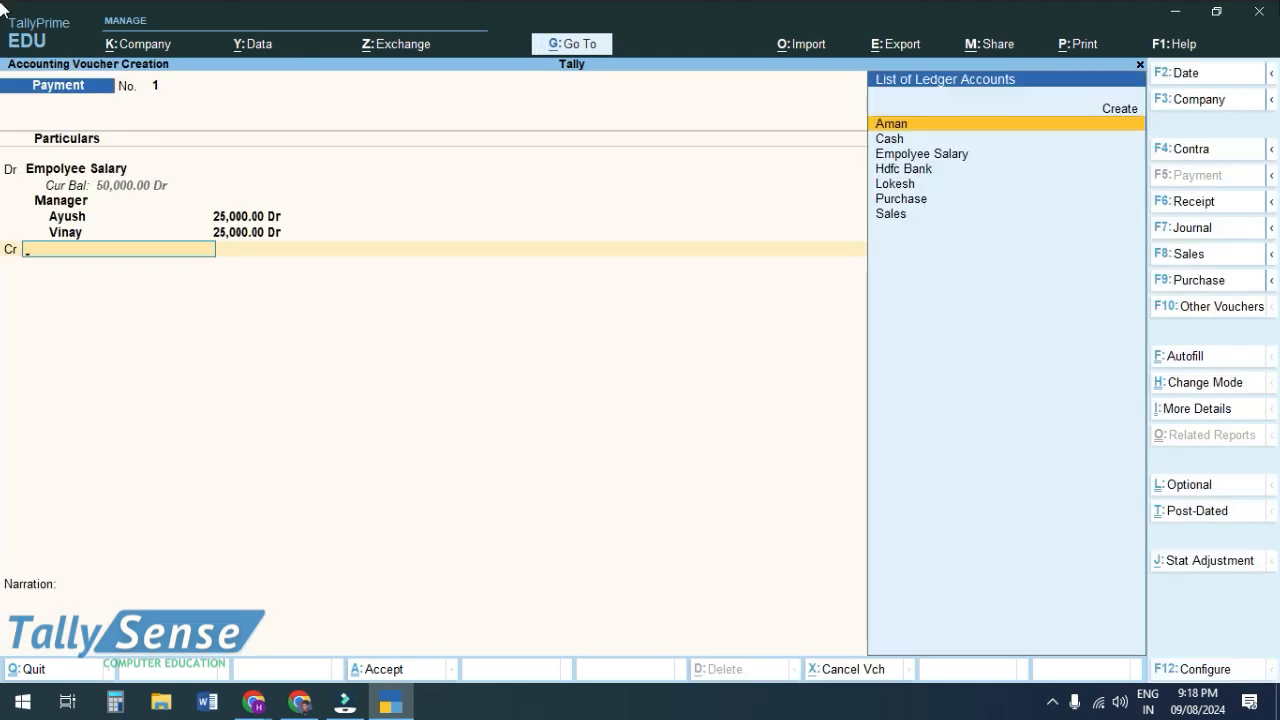
# Credit Cash with 50,000 in the salary payment voucher and save the voucher.
pyautogui.press('Down')
pyautogui.press('Return')
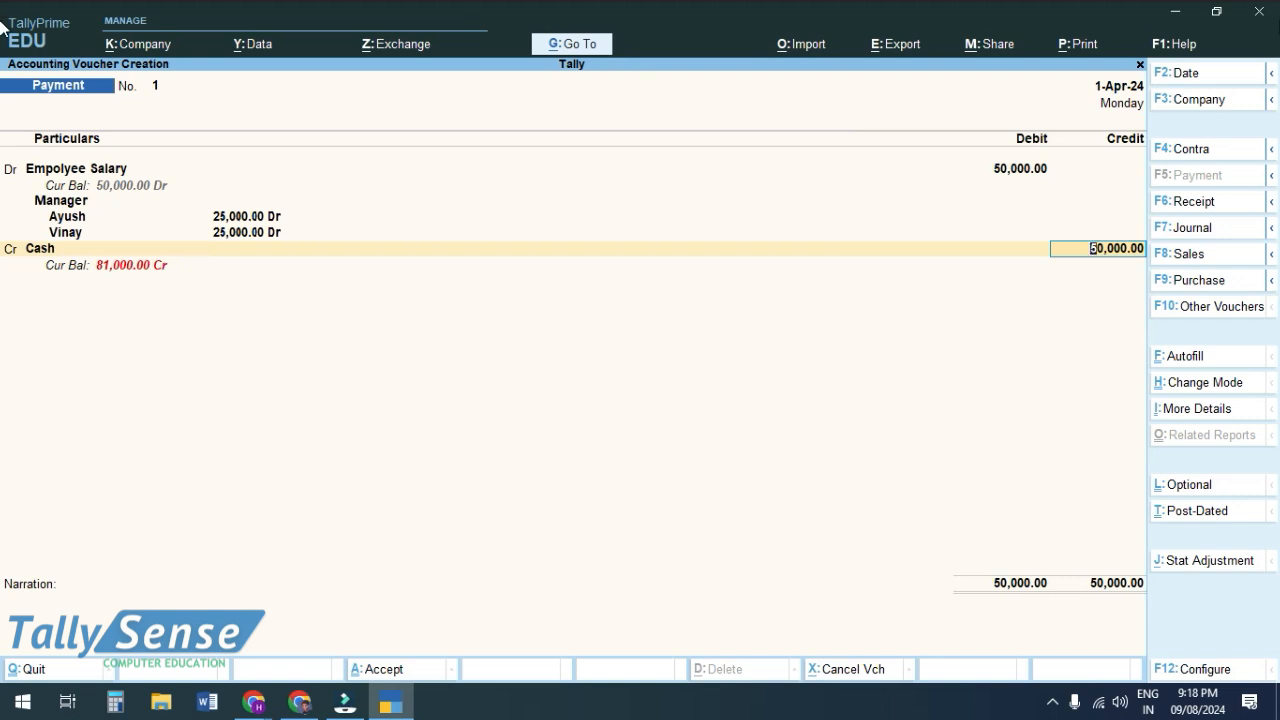
pyautogui.press('ctrl')
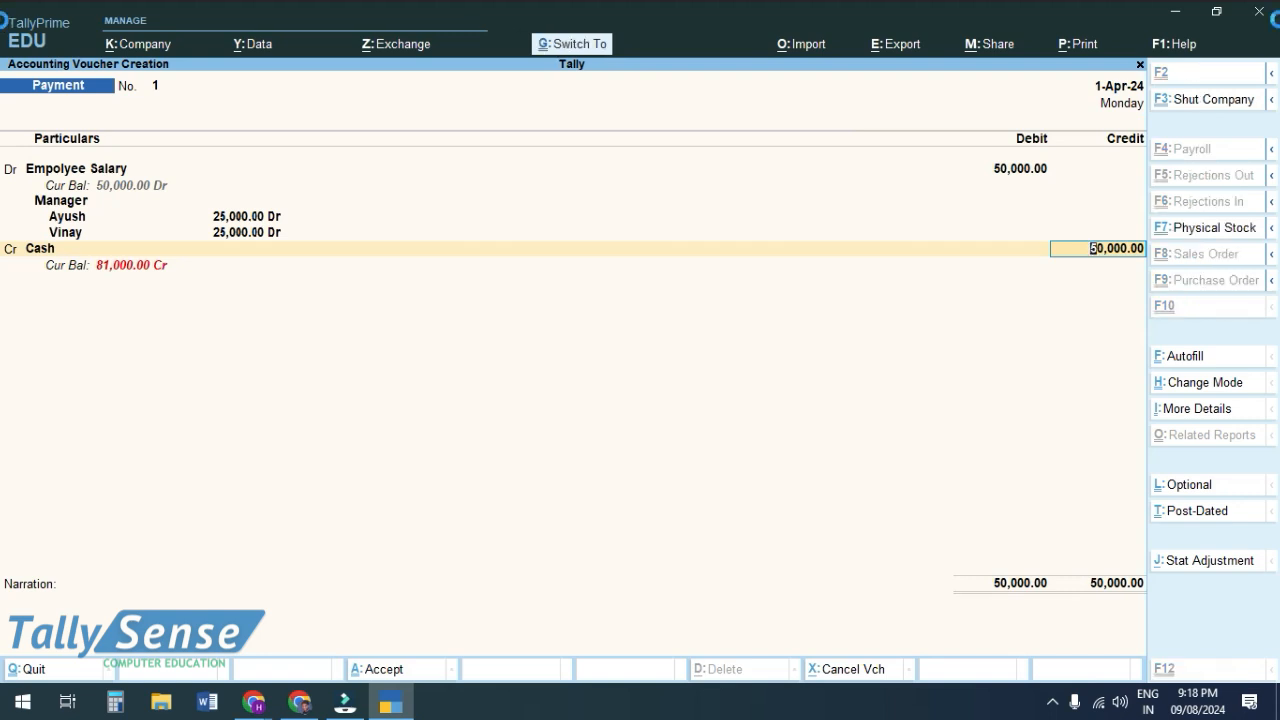
pyautogui.hotkey('ctrl', 'a')
# Reopen the saved salary payment voucher and open an enlarged print preview of it.
pyautogui.press('pageup')
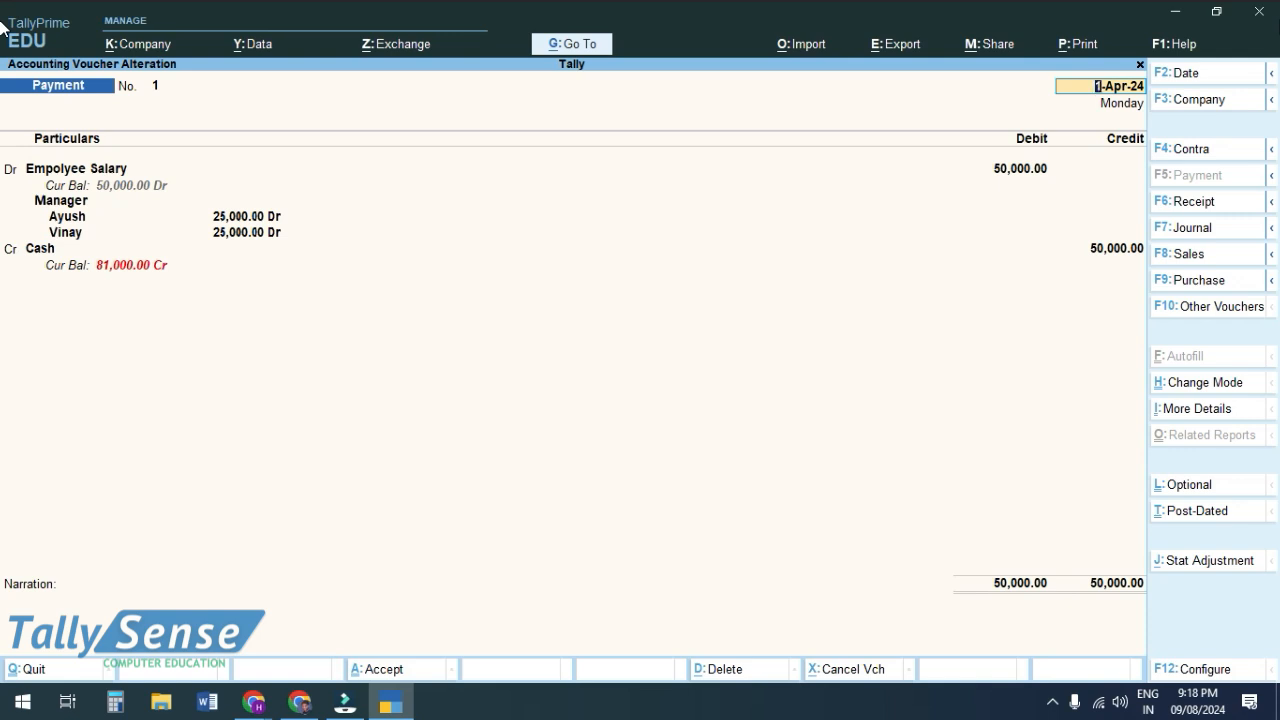
pyautogui.hotkey('alt', 'p')
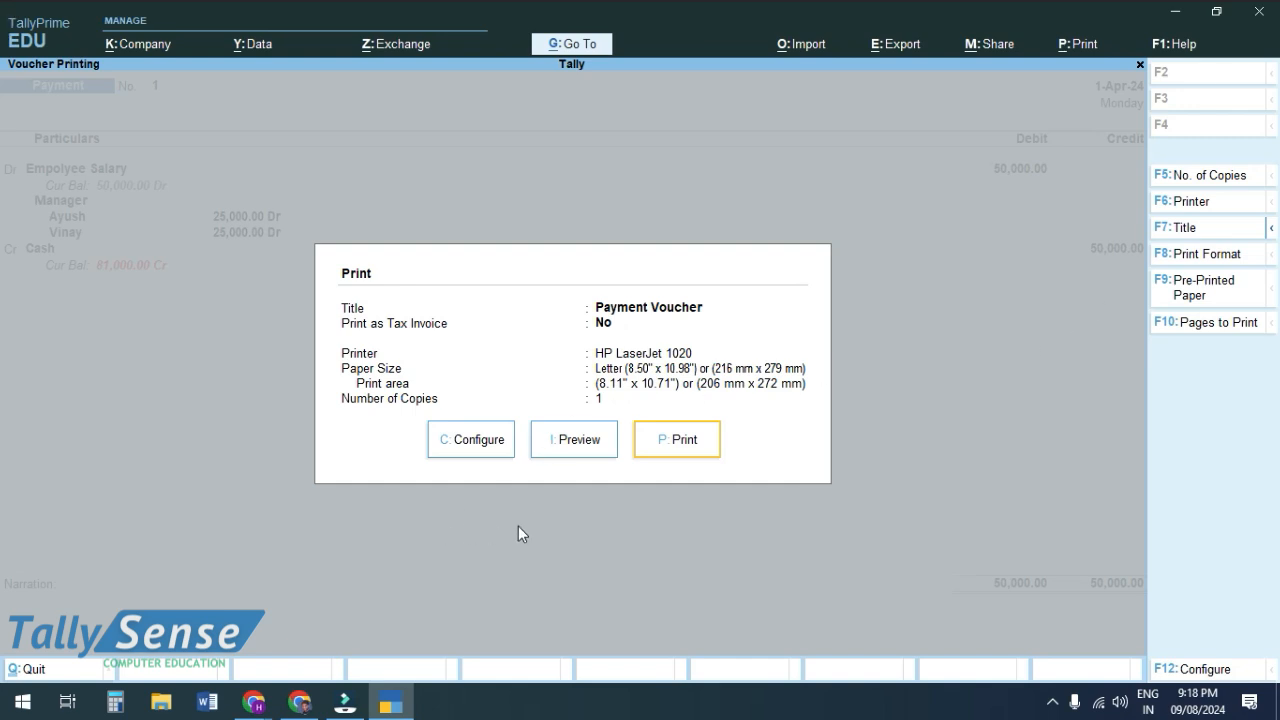
pyautogui.click(579, 455)
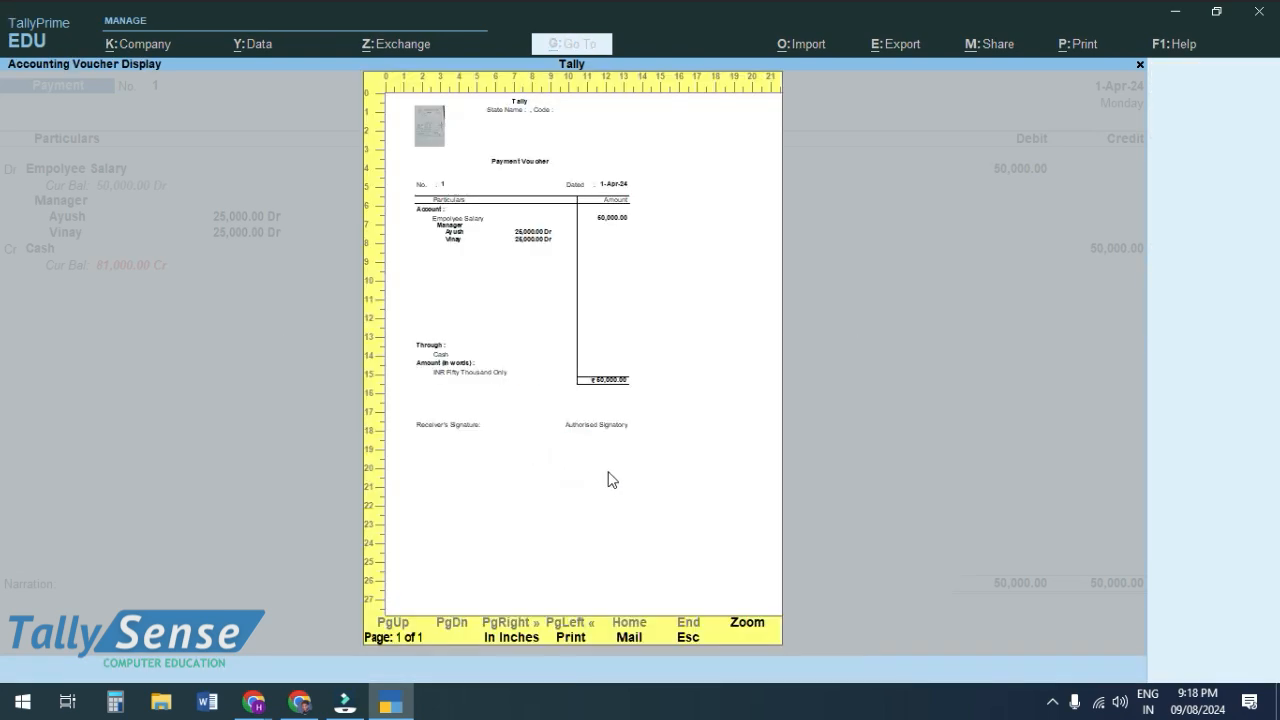
pyautogui.click(758, 626)
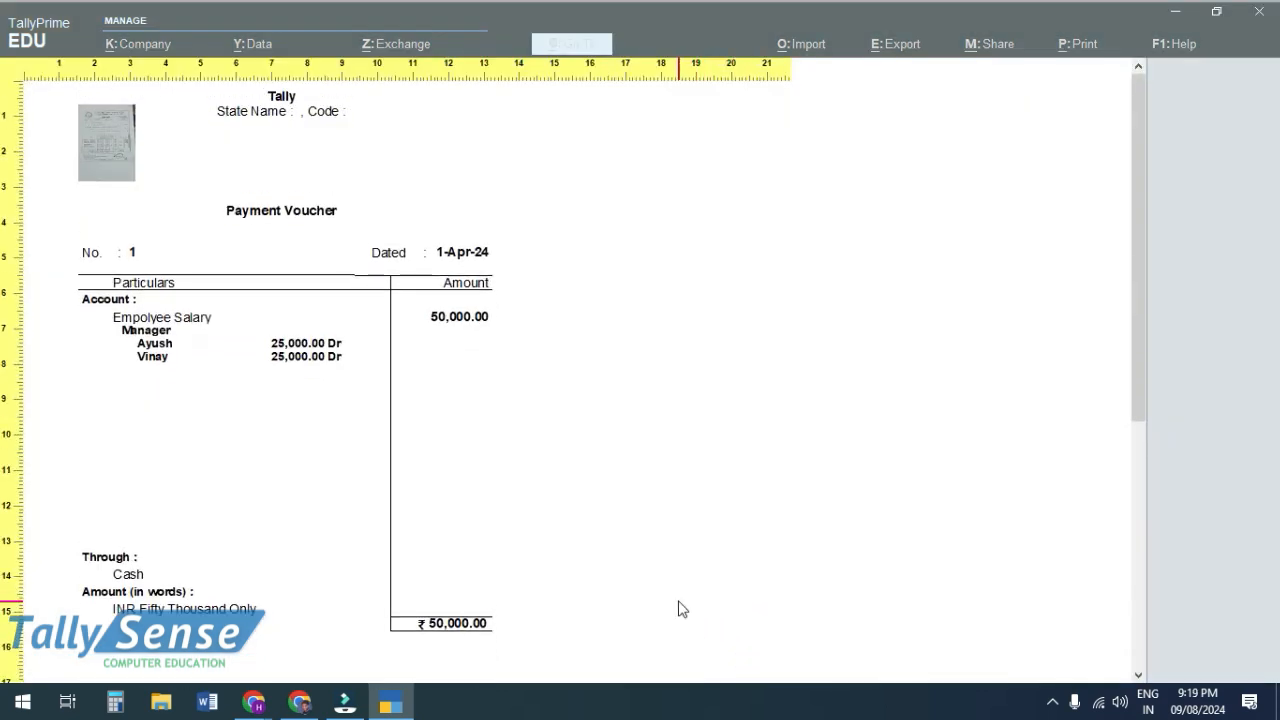
# Examine the previewed voucher's cost centre allocation, payment account and total, and return to the Gateway of Tally.
pyautogui.press('+')
pyautogui.press('+')
pyautogui.press('+')
pyautogui.scroll(-5, 678, 609)
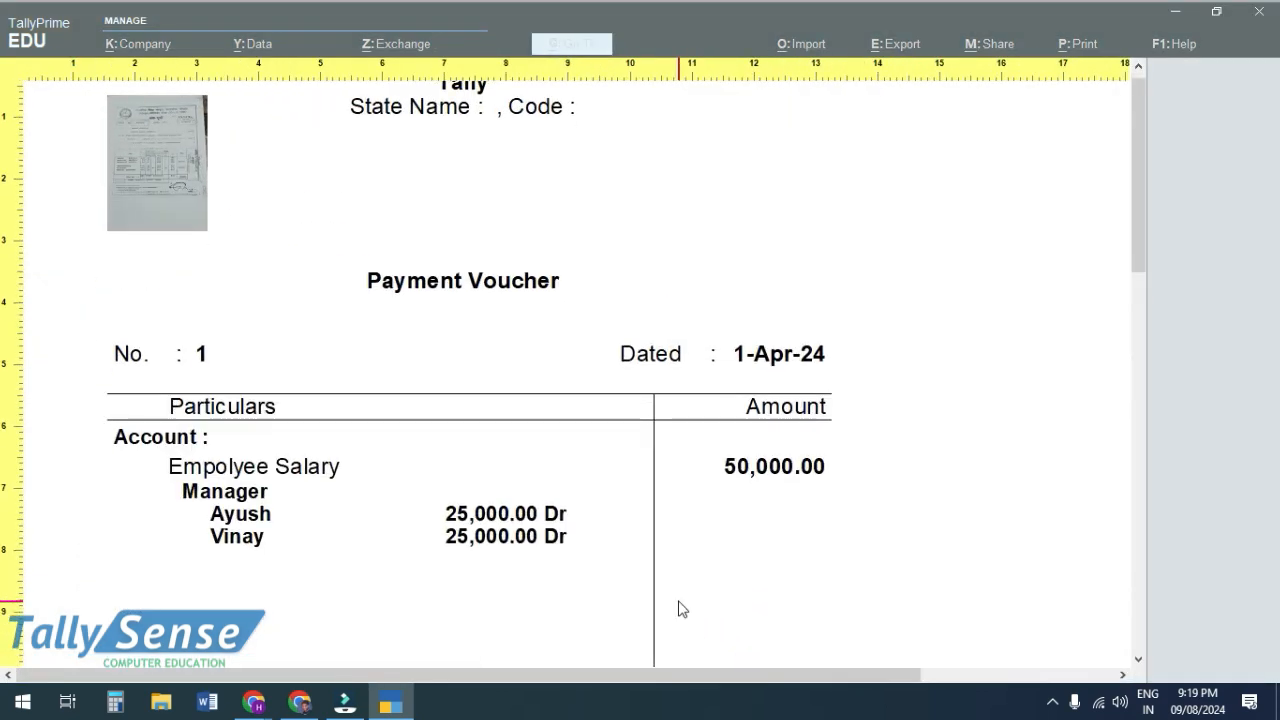
pyautogui.scroll(-1, 678, 609)
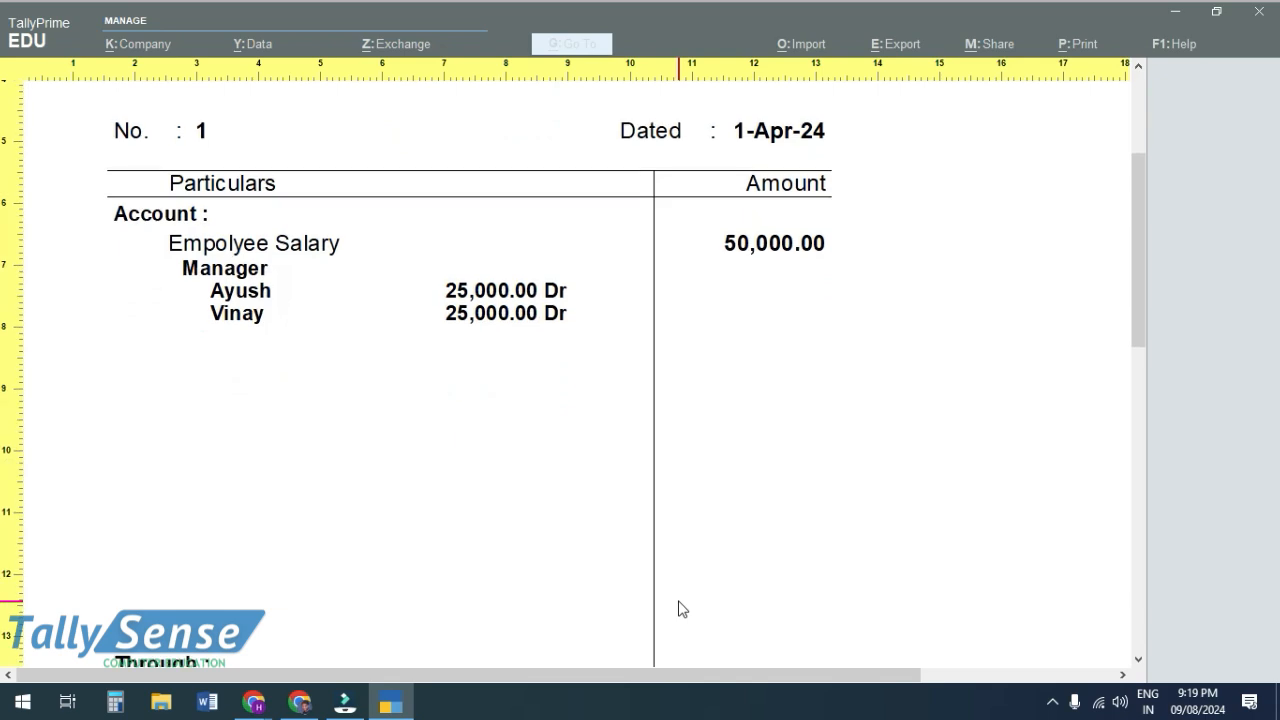
pyautogui.scroll(-6, 678, 609)
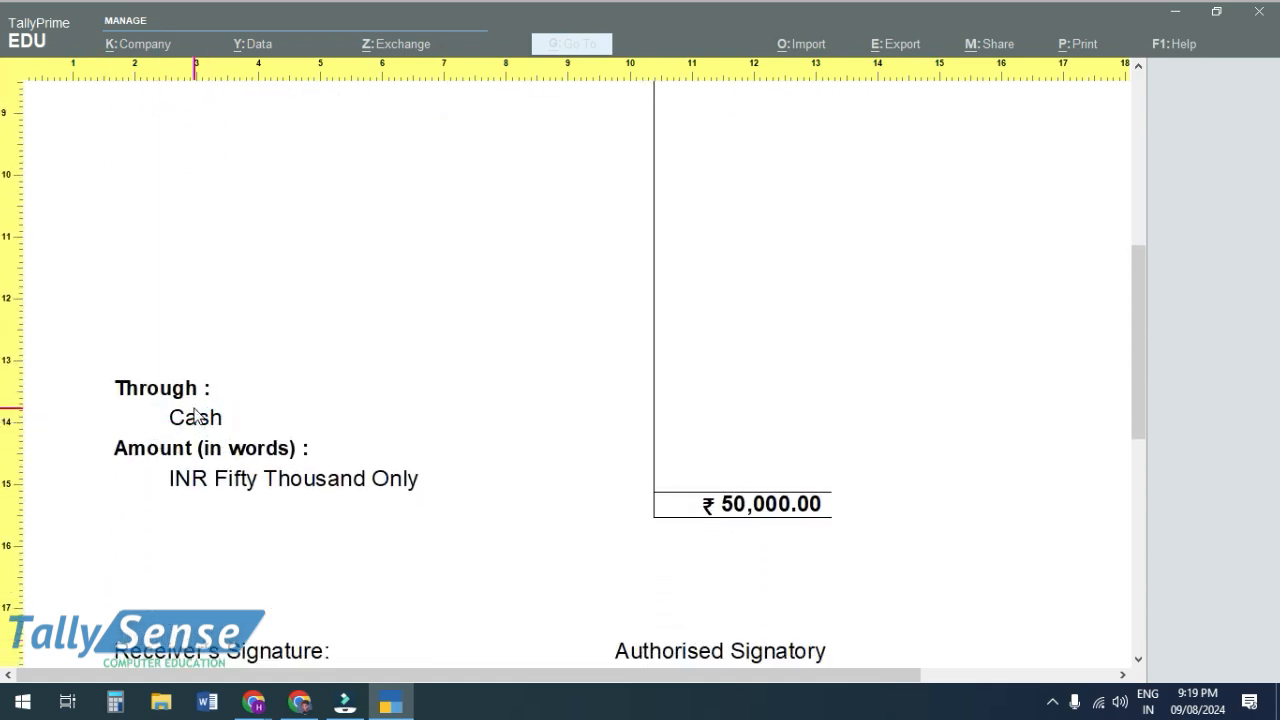
pyautogui.scroll(4, 195, 421)
pyautogui.scroll(7, 194, 421)
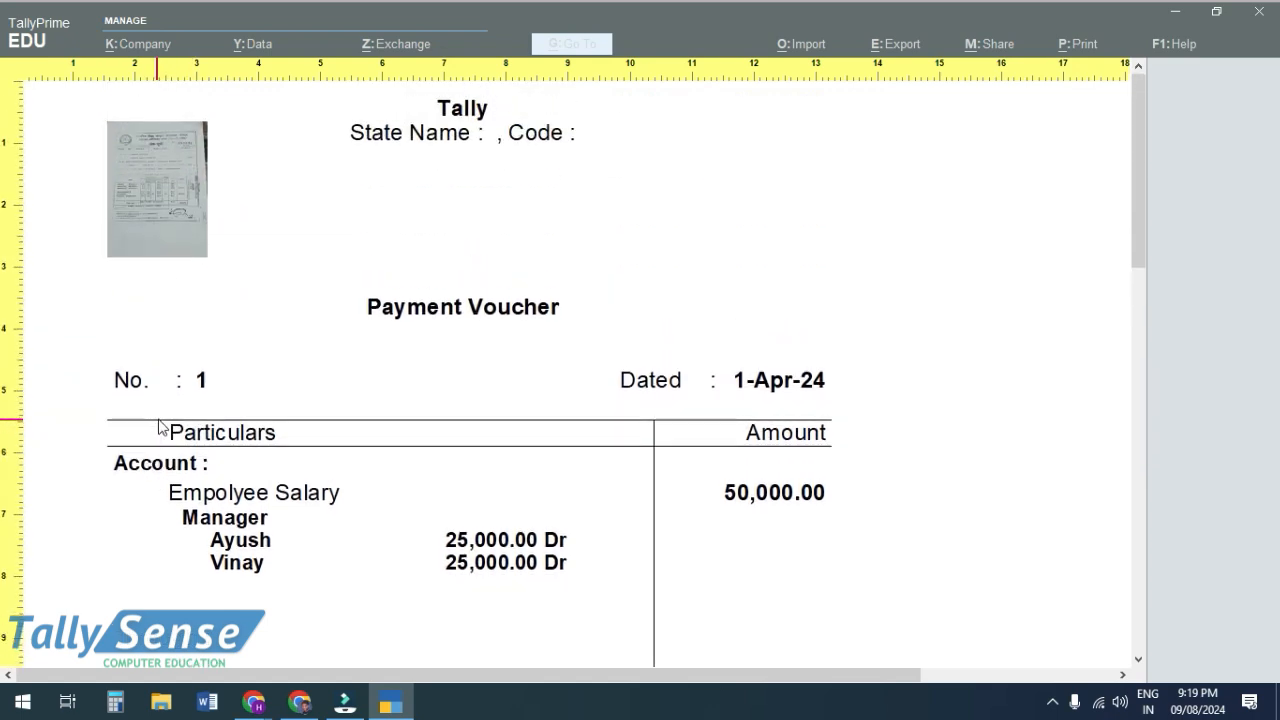
pyautogui.press('Escape')
pyautogui.press('Escape')
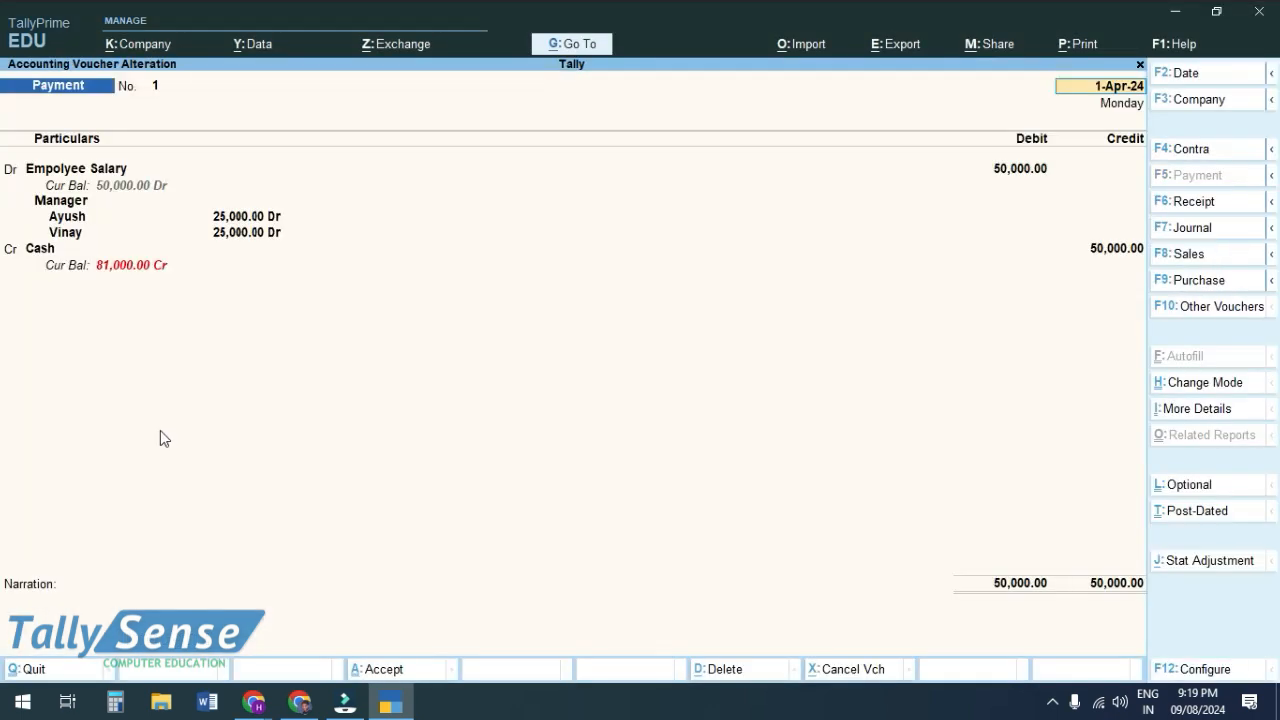
pyautogui.press('Escape')
pyautogui.press('y')
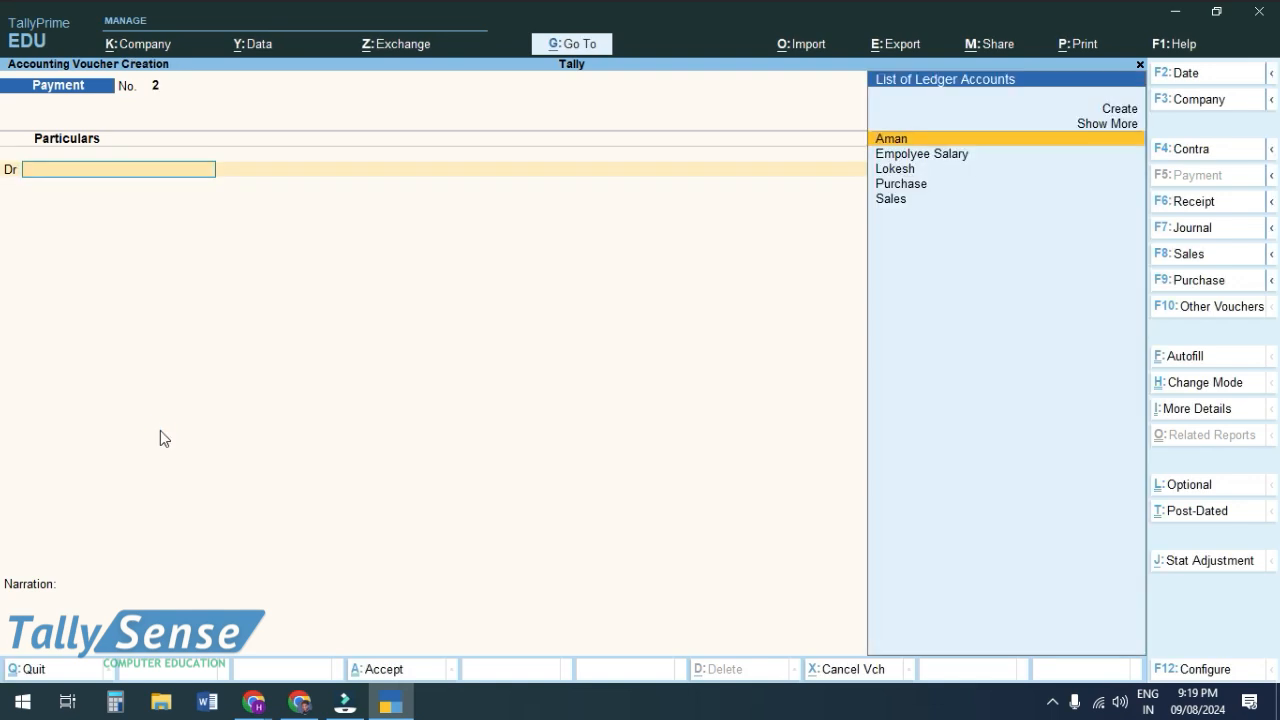
pyautogui.press('Escape')
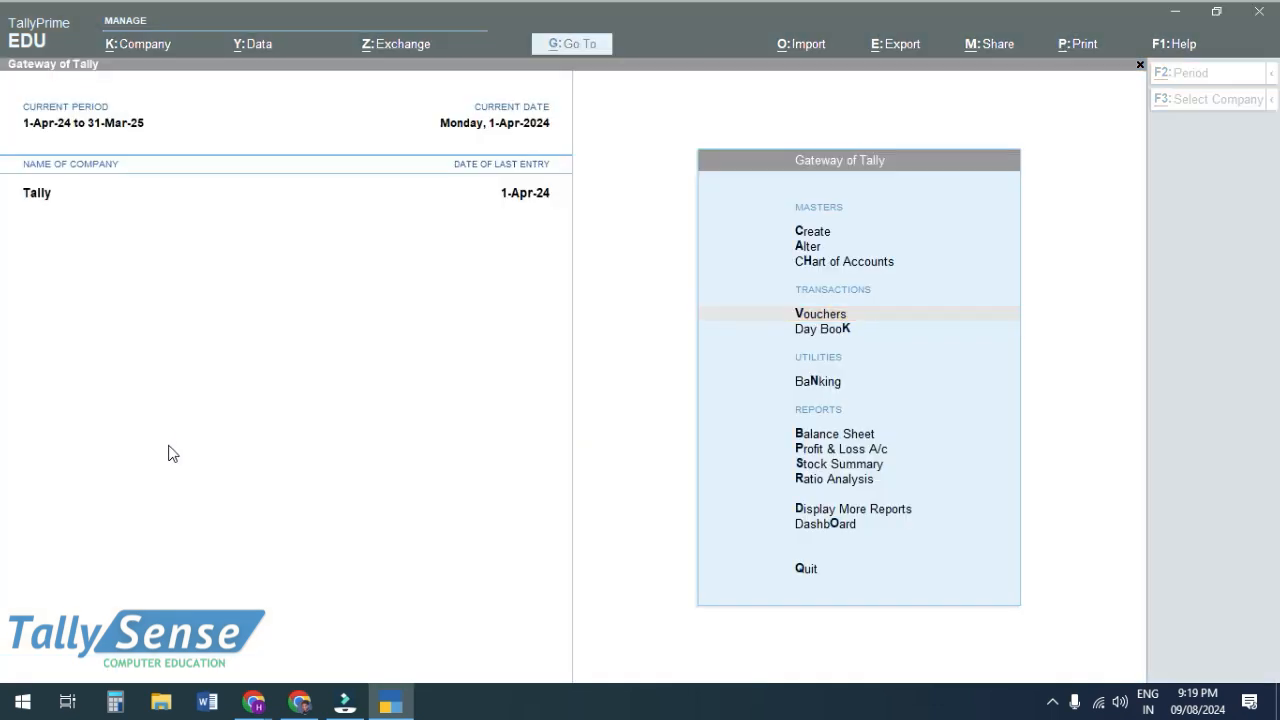
# Switch to the browser to view the Day-21 cost centre topics in the Canva presentation, and return to TallyPrime.
pyautogui.hotkey('alt', 'Tab')
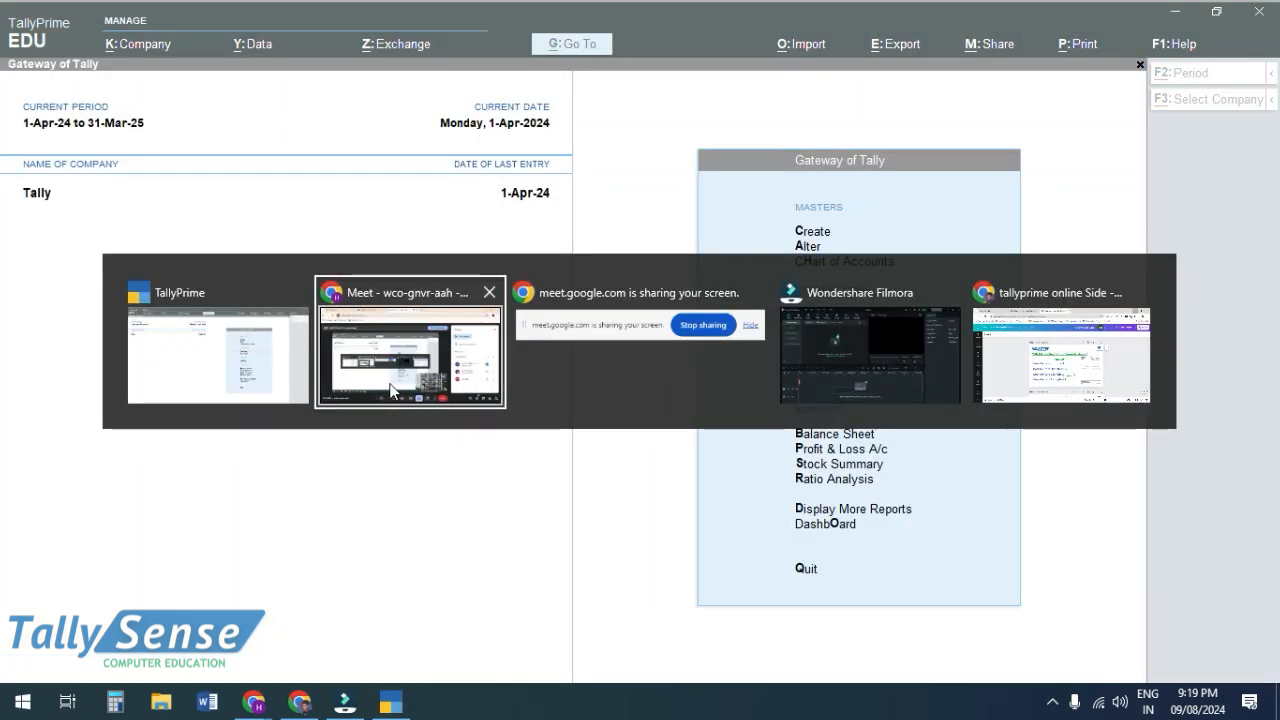
pyautogui.click(356, 398)
pyautogui.click(376, 26)
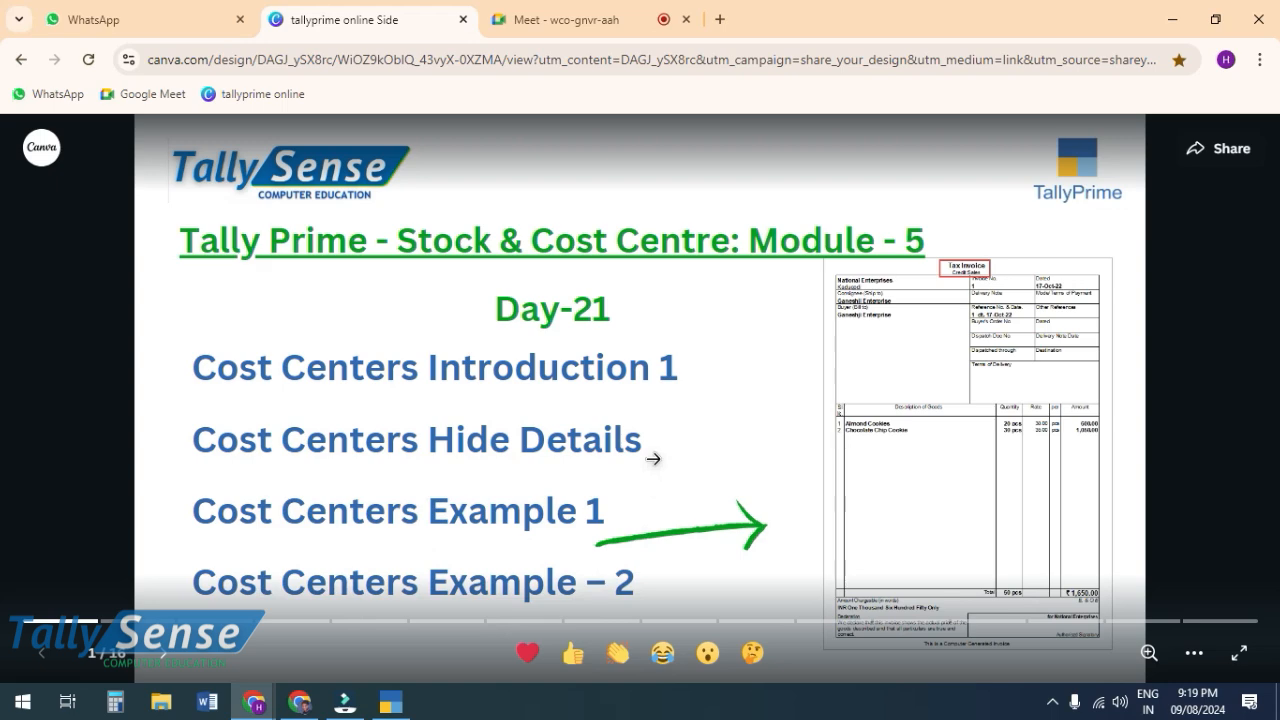
pyautogui.hotkey('alt', 'Tab')
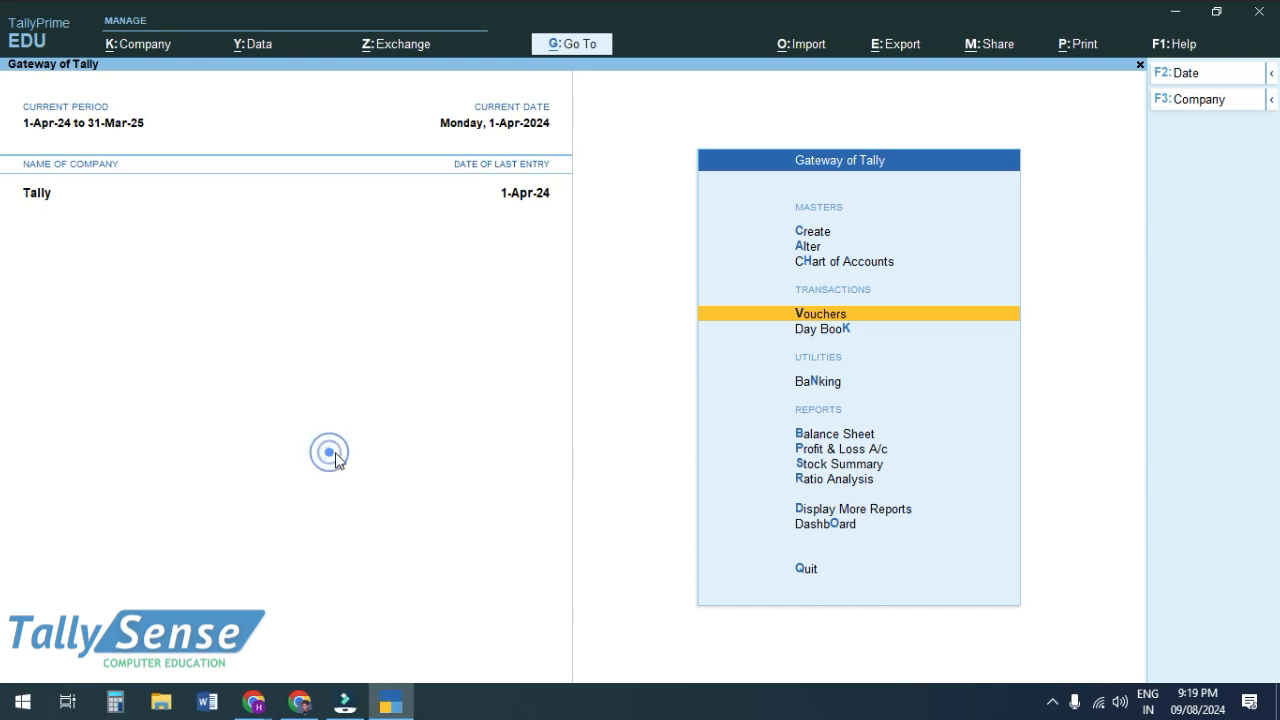
# Check the Enable Cost Centres setting in the company features and accept the features.
pyautogui.press('Up')
pyautogui.press('Up')
pyautogui.press('Up')
pyautogui.press('F11')
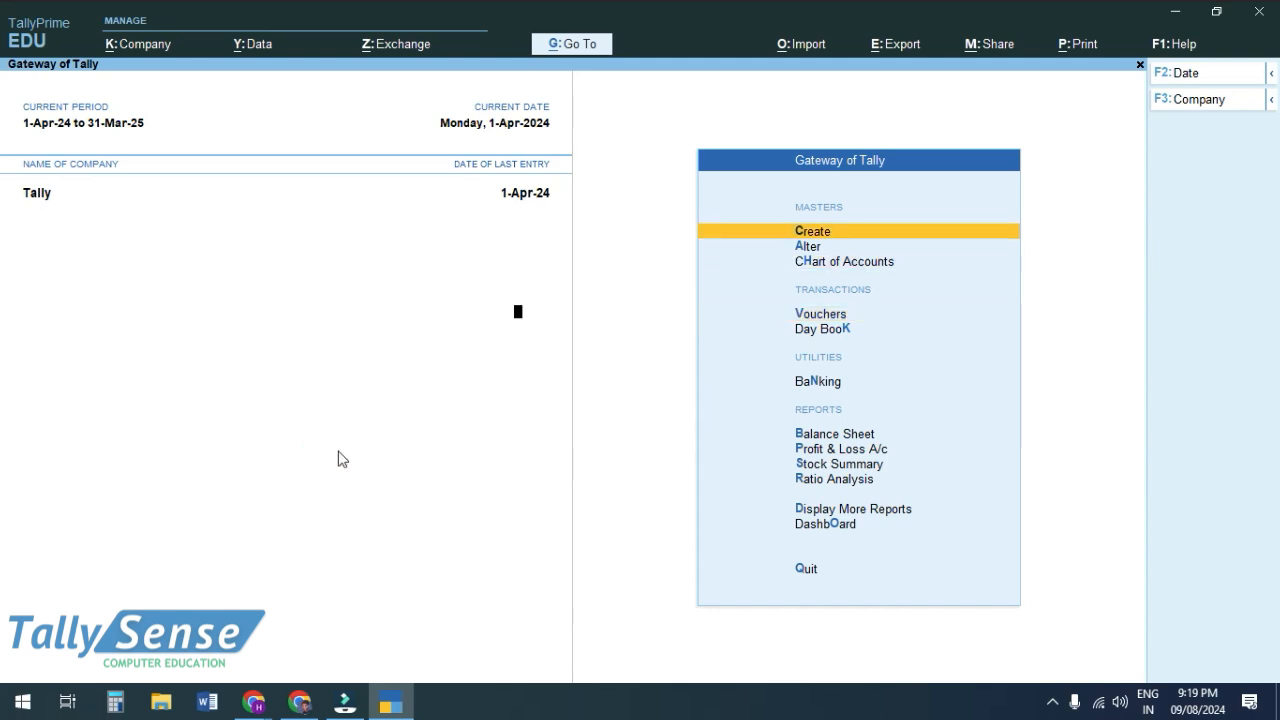
pyautogui.press('Down')
pyautogui.press('Down')
pyautogui.press('Down')
pyautogui.press('Up')
pyautogui.press('Up')
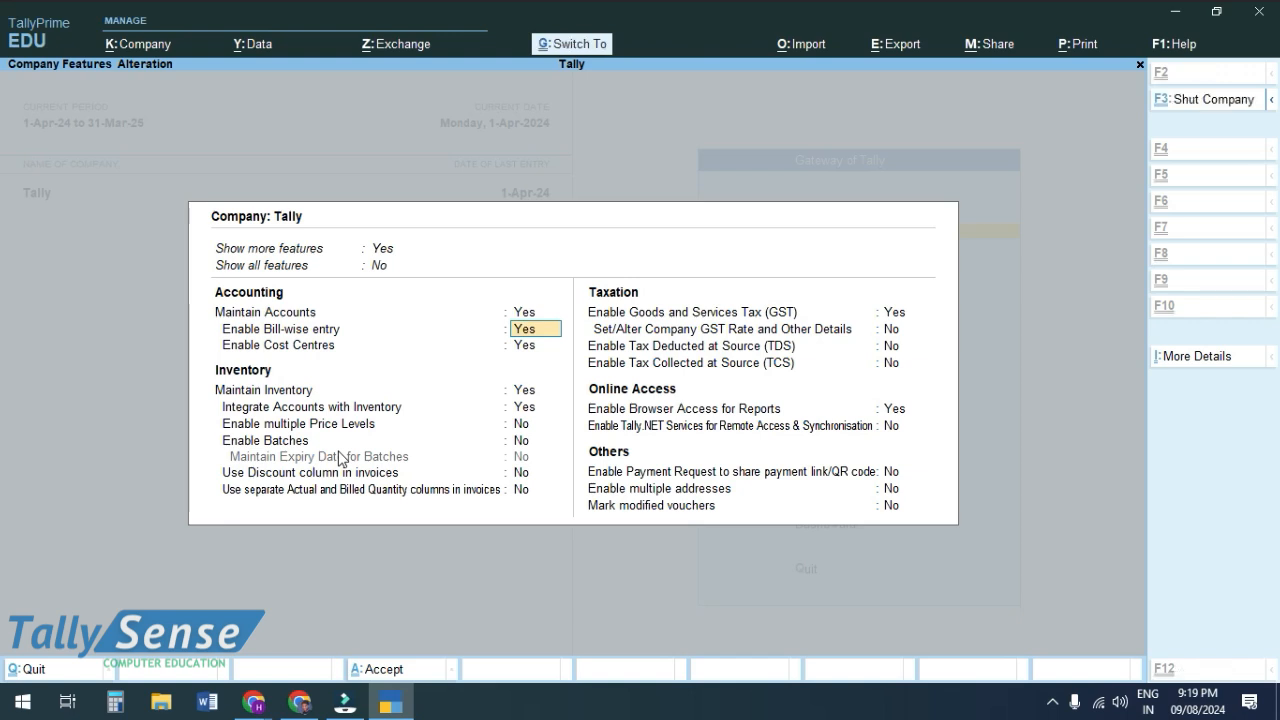
pyautogui.hotkey('ctrl', 'a')
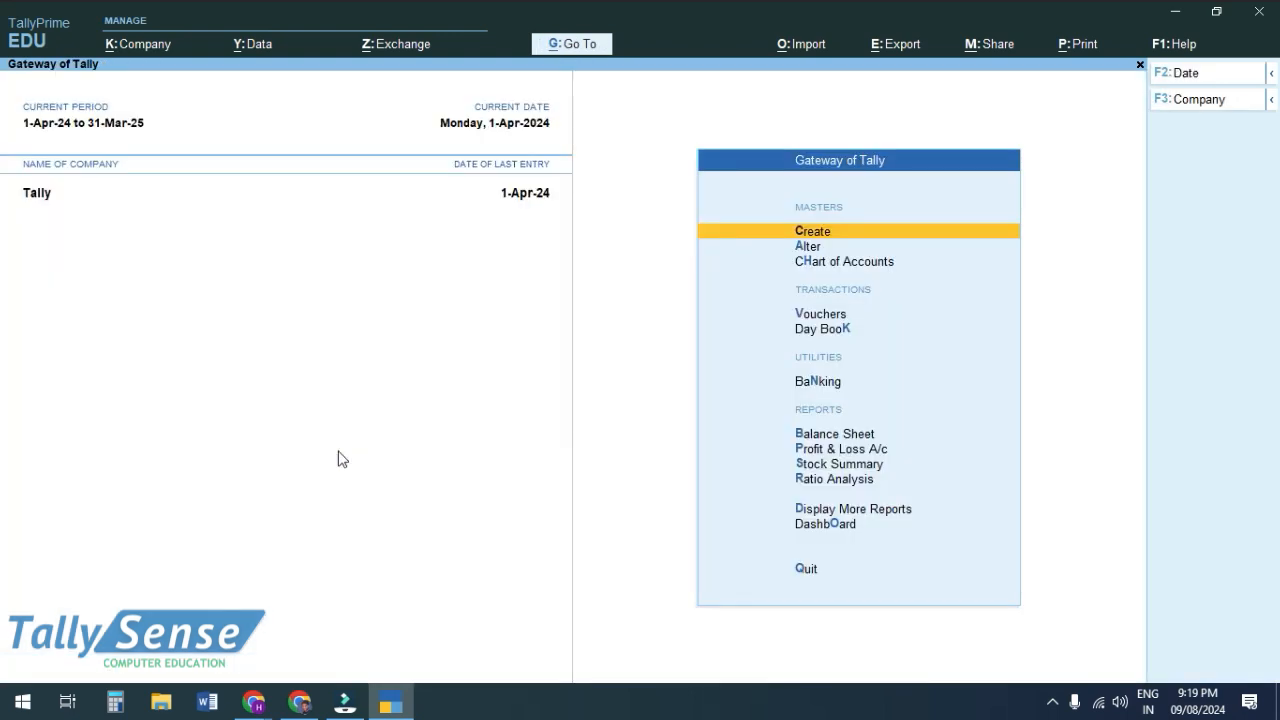
# Create a cost category named Sales Man and return to the Gateway of Tally.
pyautogui.press('Return')
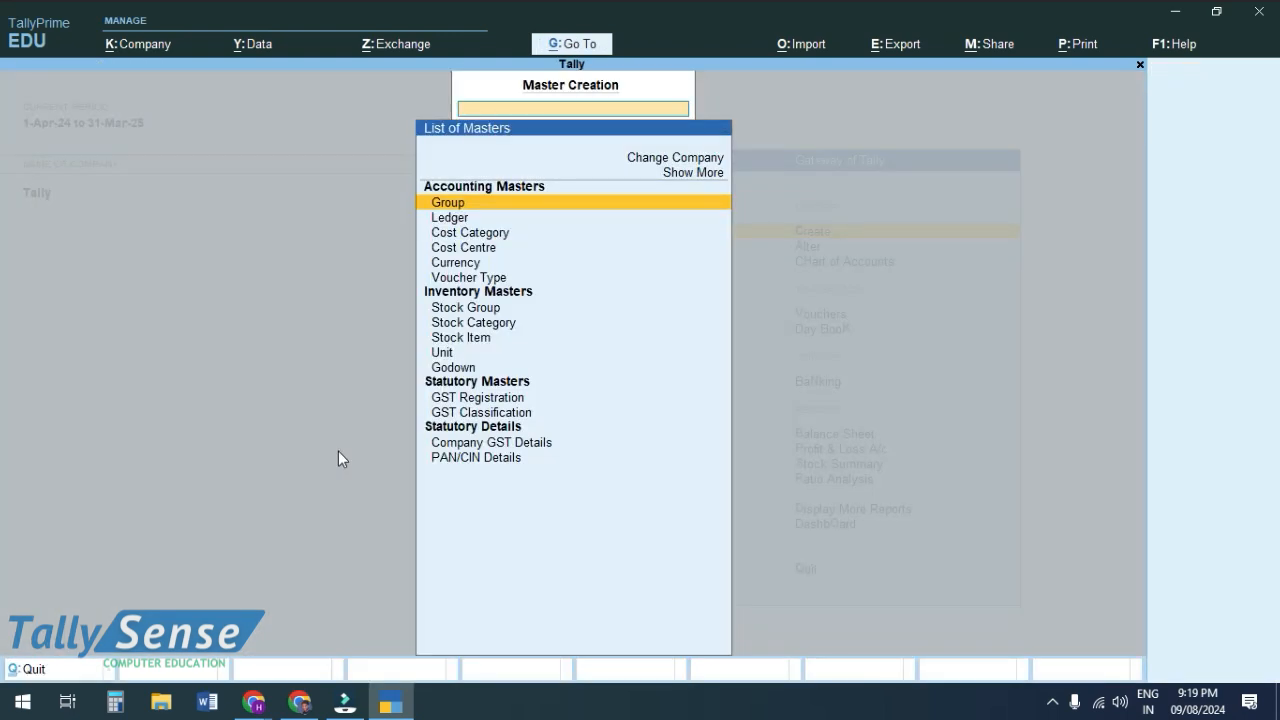
pyautogui.press('Down')
pyautogui.press('Down')
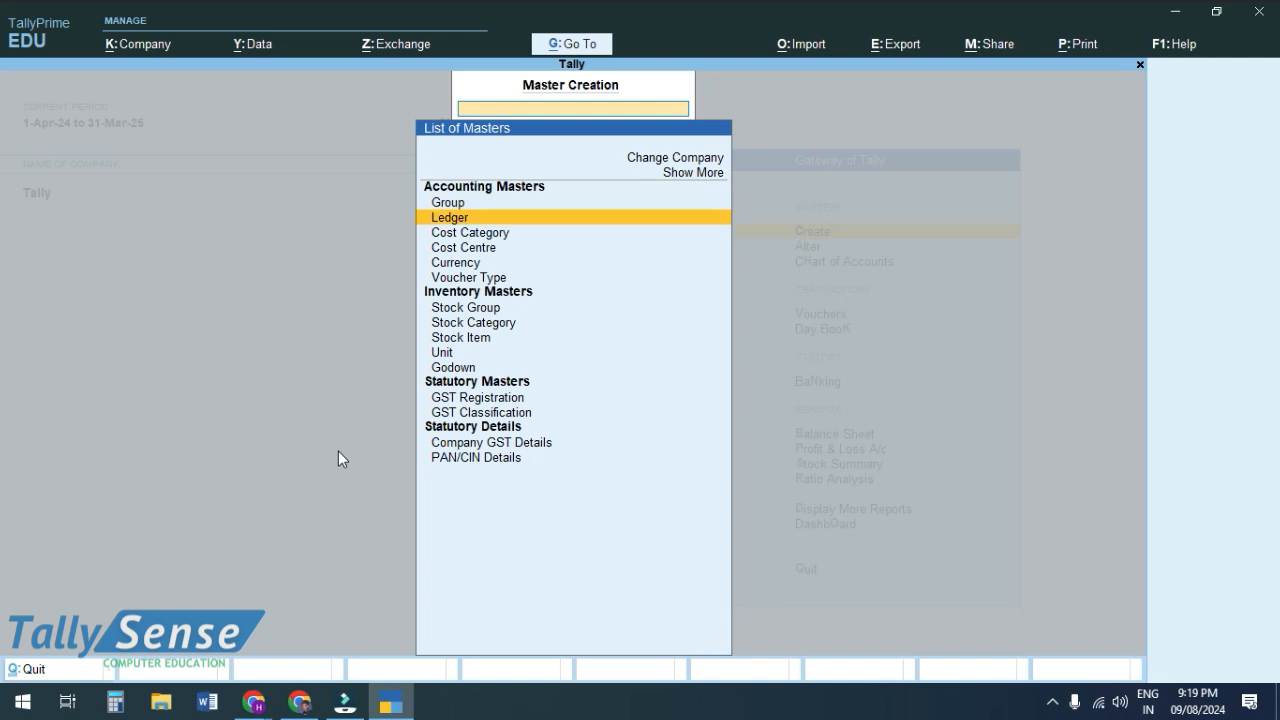
pyautogui.press('Return')
pyautogui.write('Sa')
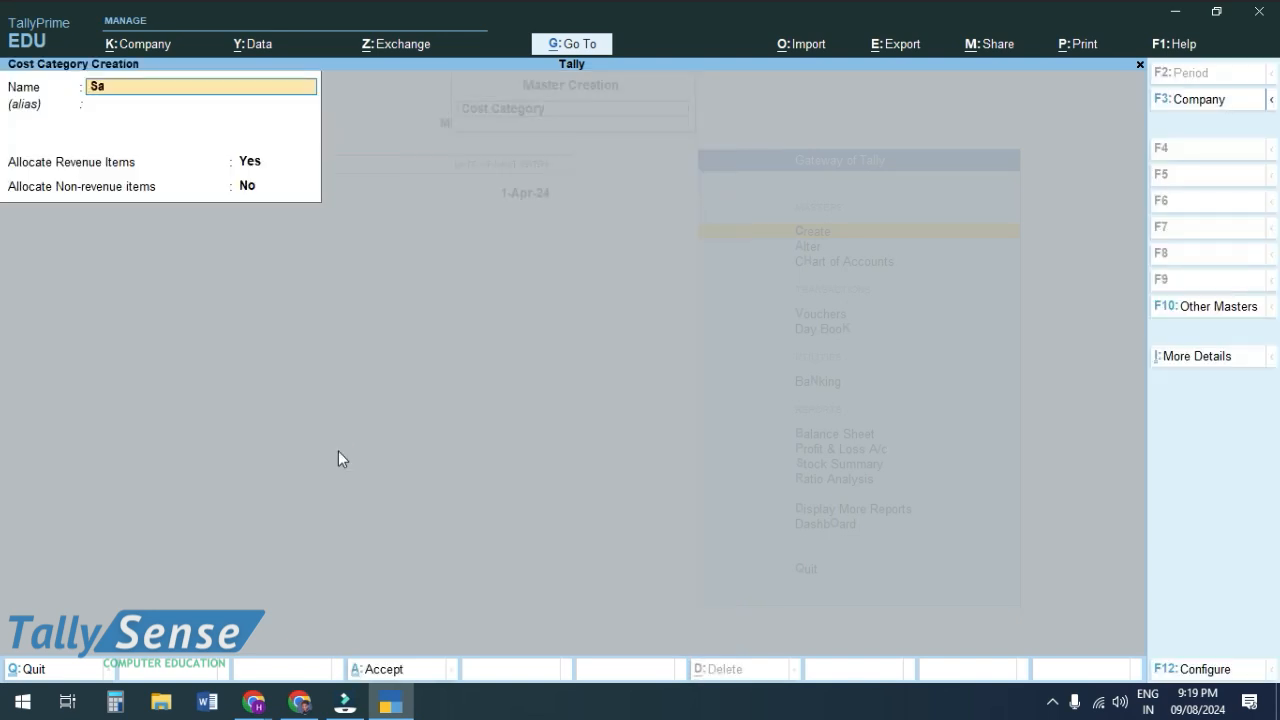
pyautogui.write('les Man')
pyautogui.press('ctrl')
pyautogui.hotkey('ctrl', 'a')
pyautogui.press('Escape')
pyautogui.press('Return')
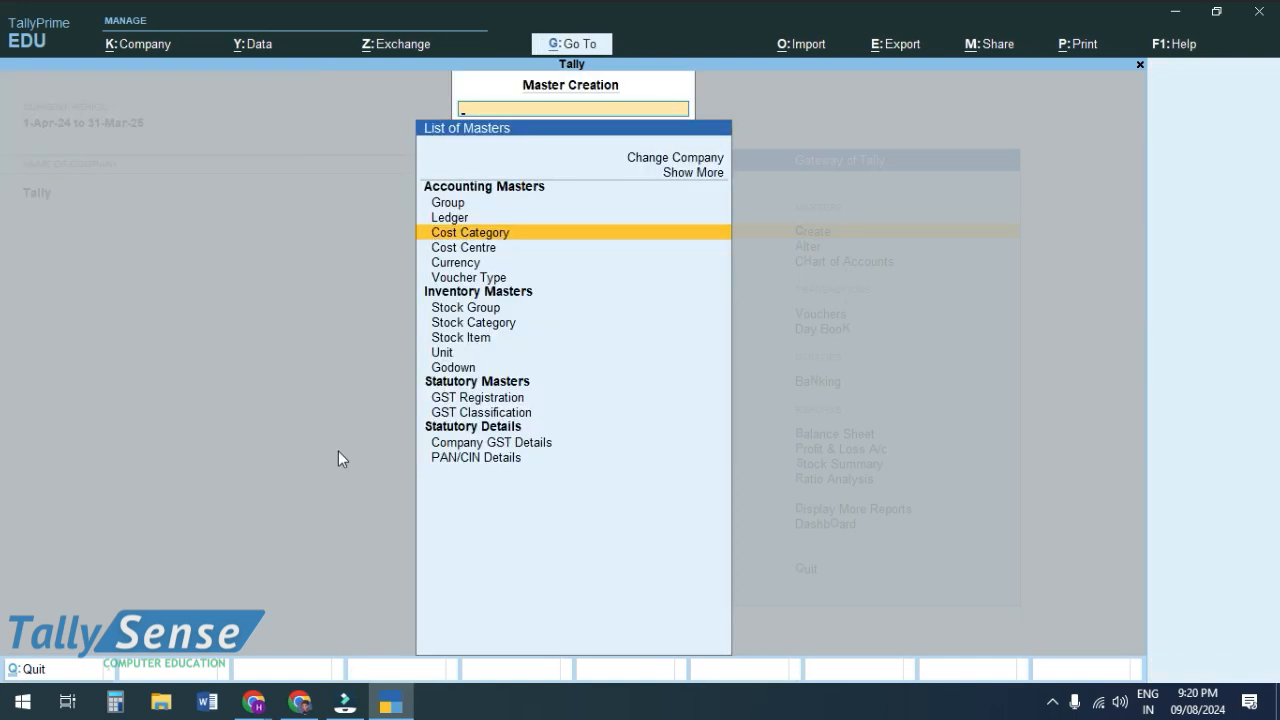
pyautogui.press('Escape')
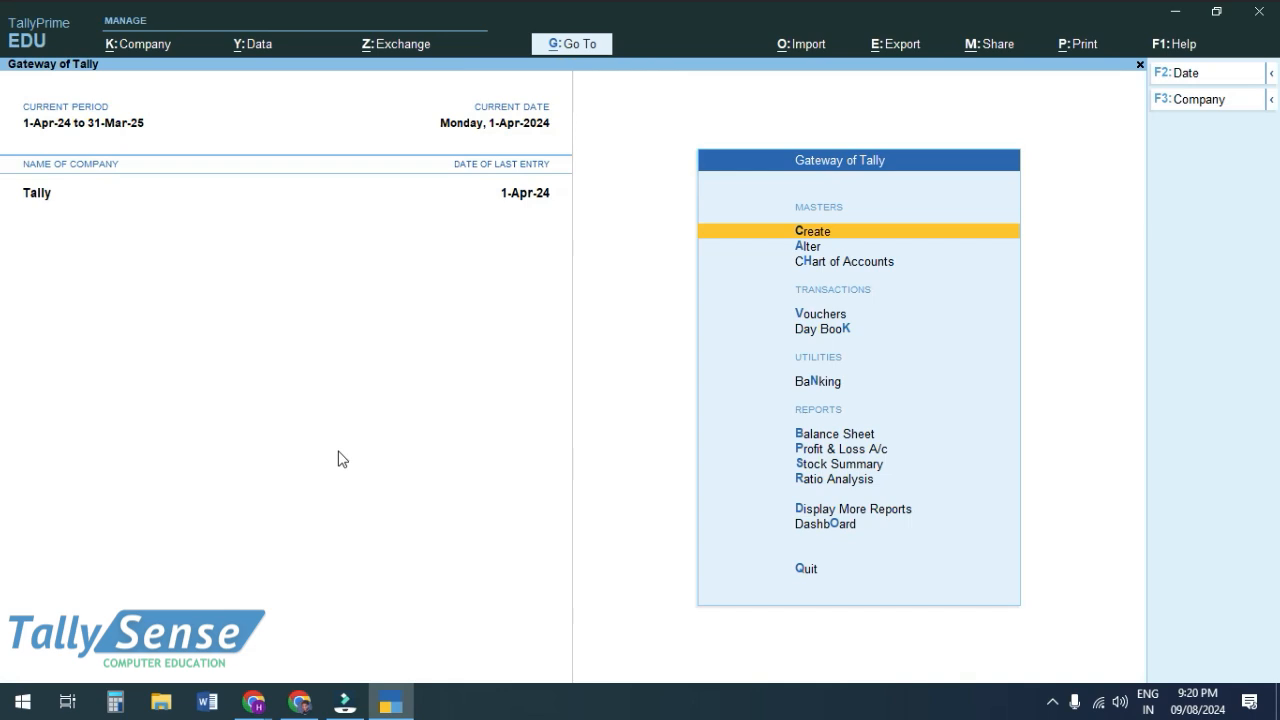
# Start a new voucher entry and set the voucher type to Sales.
pyautogui.press('Down')
pyautogui.press('Down')
pyautogui.press('Down')
pyautogui.press('Down')
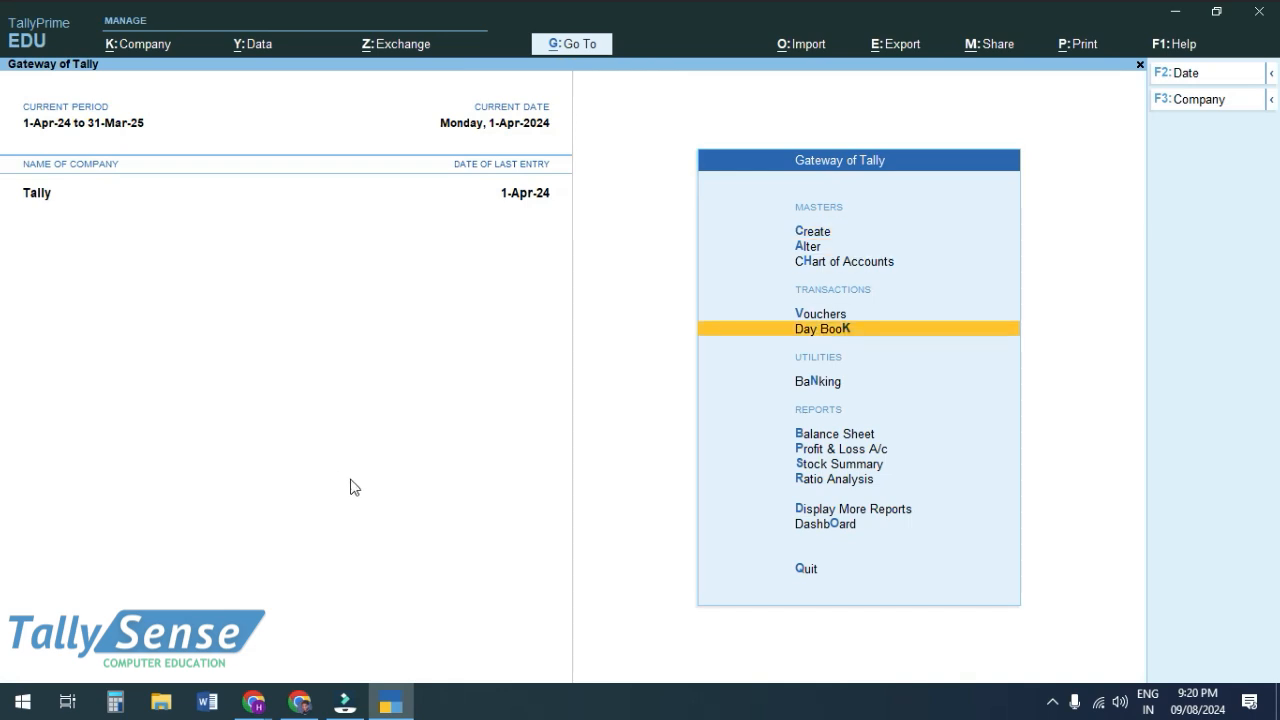
pyautogui.press('Up')
pyautogui.press('Return')
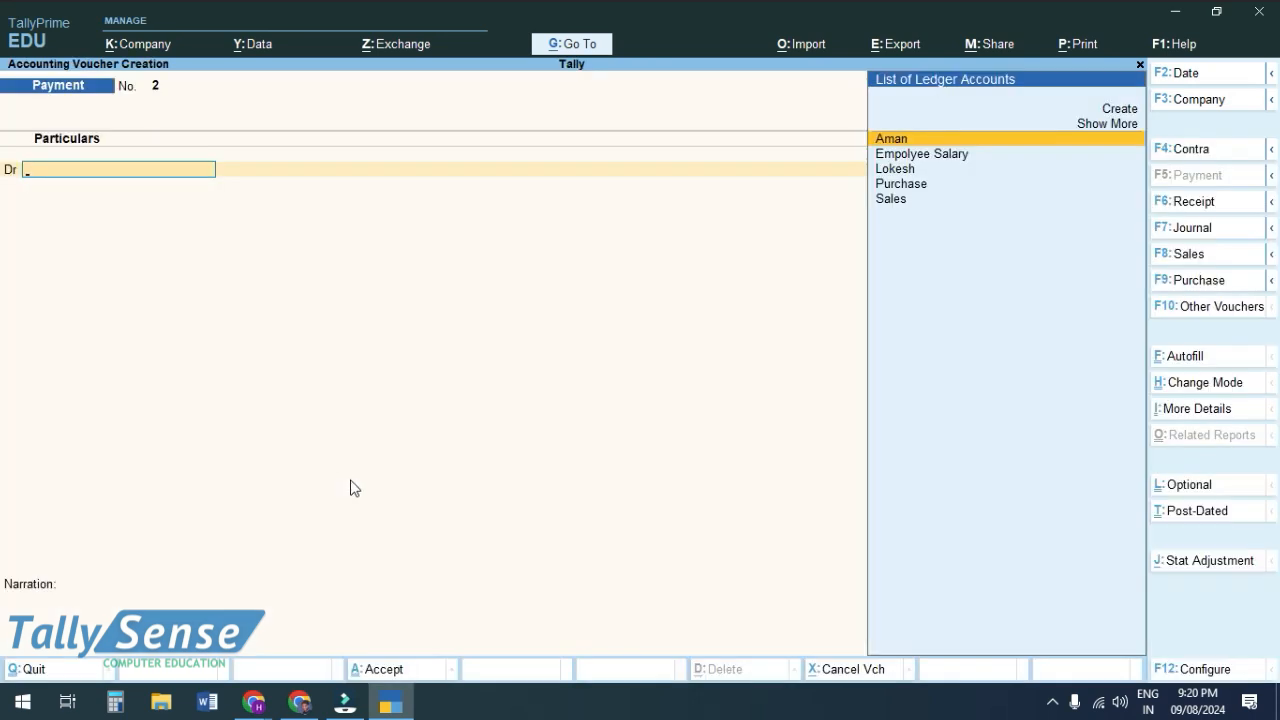
pyautogui.click(1211, 177)
pyautogui.click(1214, 250)
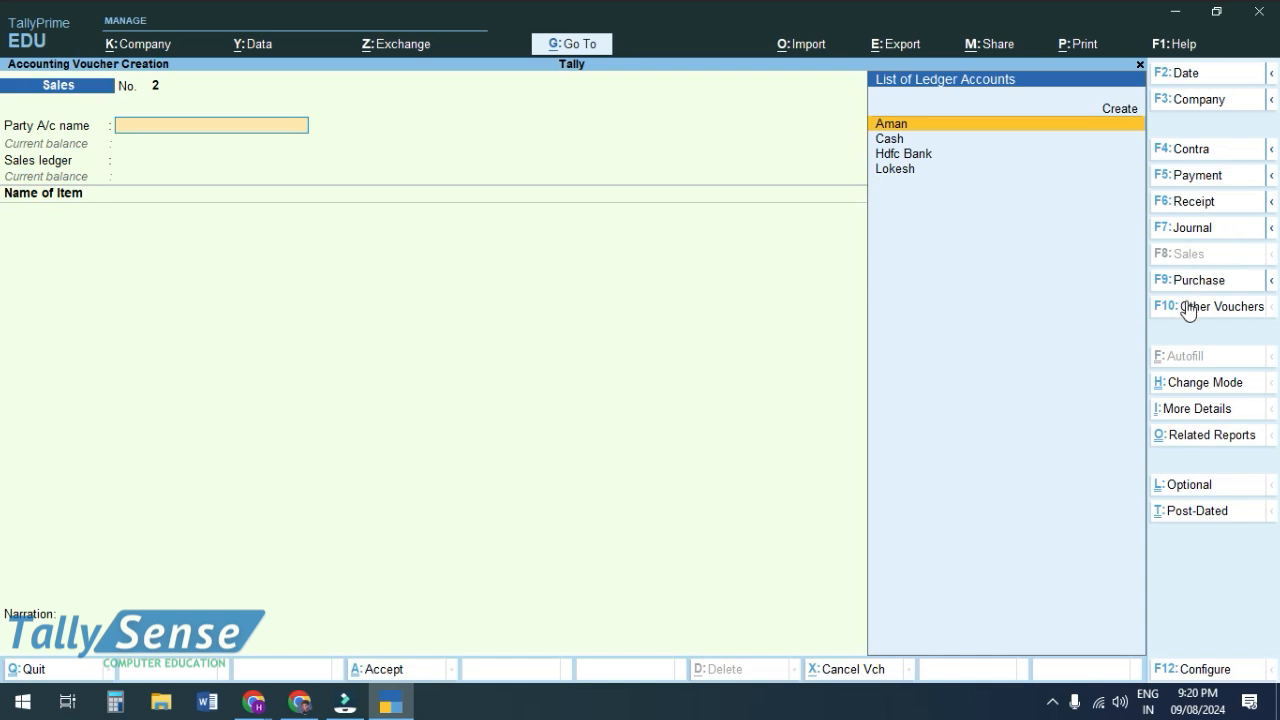
# Change the sales voucher's entry mode to As Voucher.
pyautogui.click(1199, 388)
pyautogui.press('Down')
pyautogui.press('Down')
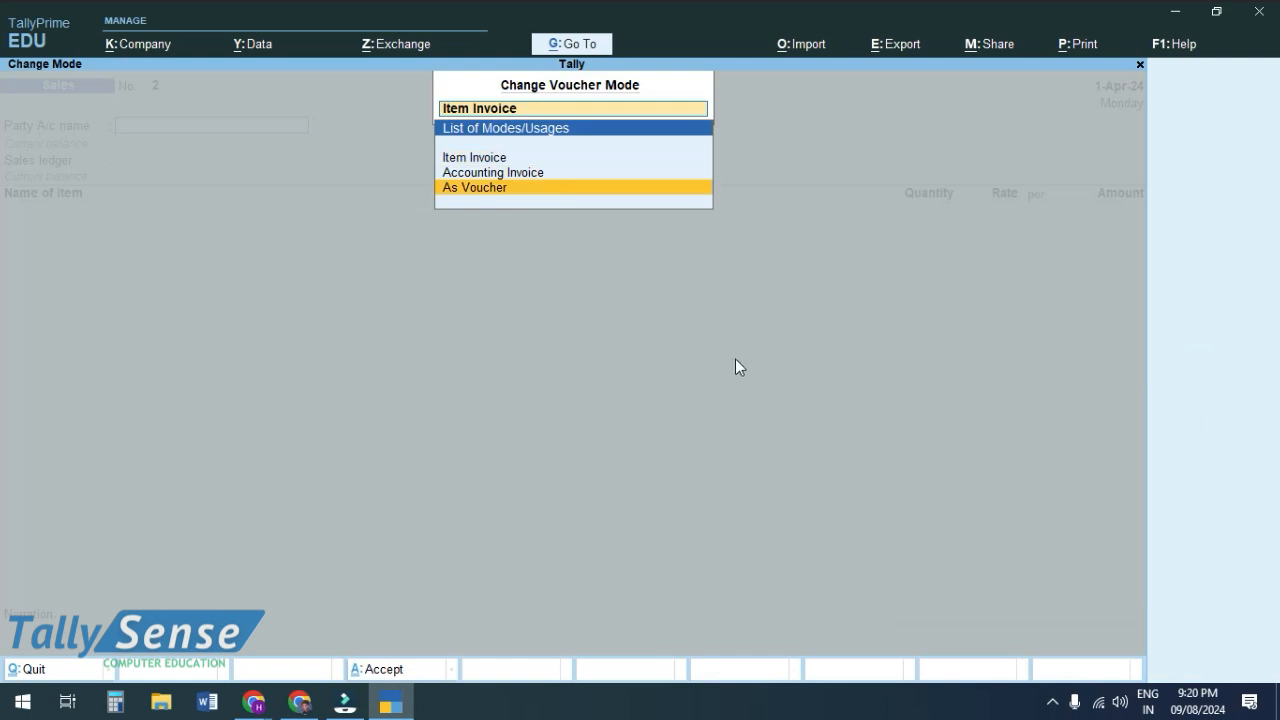
pyautogui.click(499, 189)
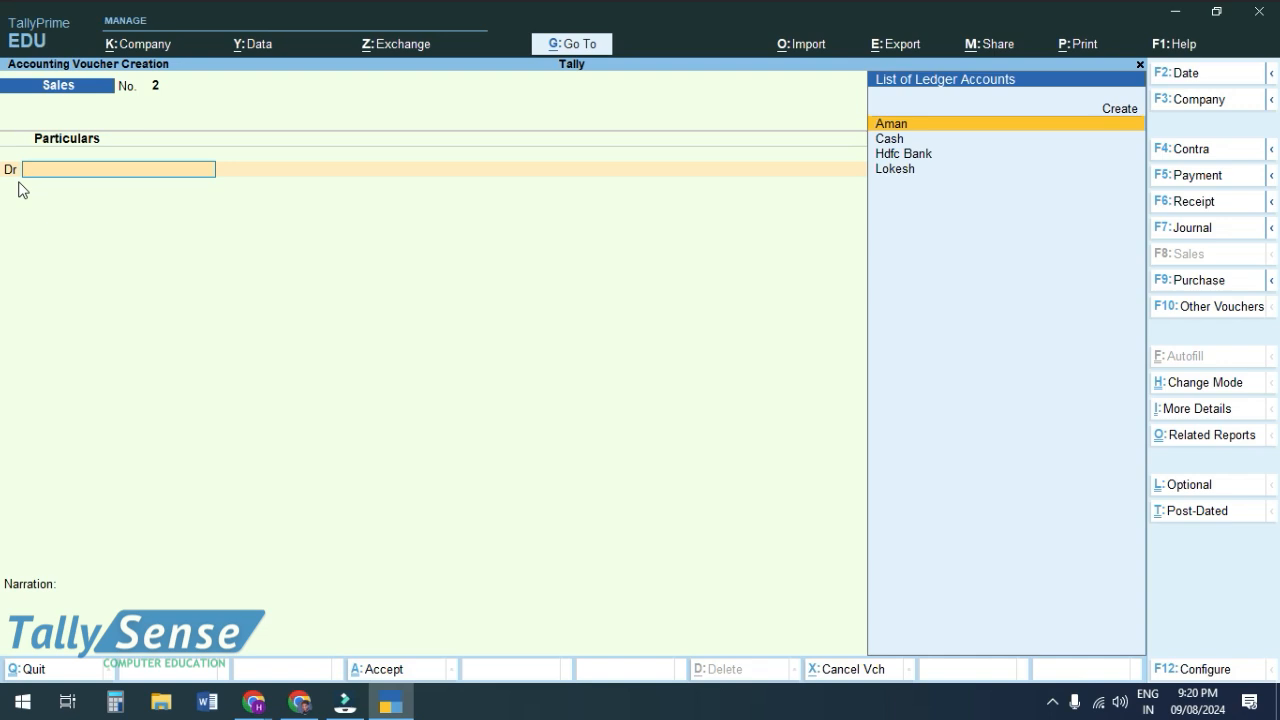
# Start creating a ledger for the sales voucher's debit line and enter the customer's name as its name.
pyautogui.press('Down')
pyautogui.press('Down')
pyautogui.press('Down')
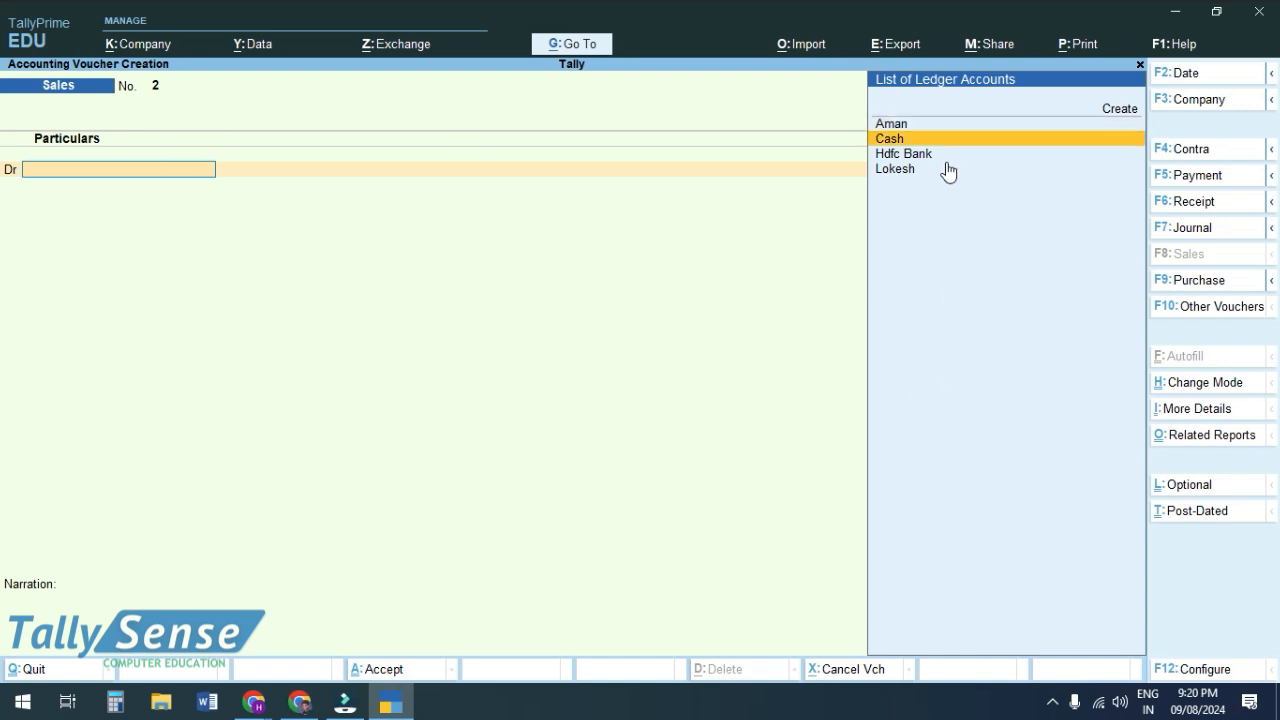
pyautogui.press('Down')
pyautogui.press('Up')
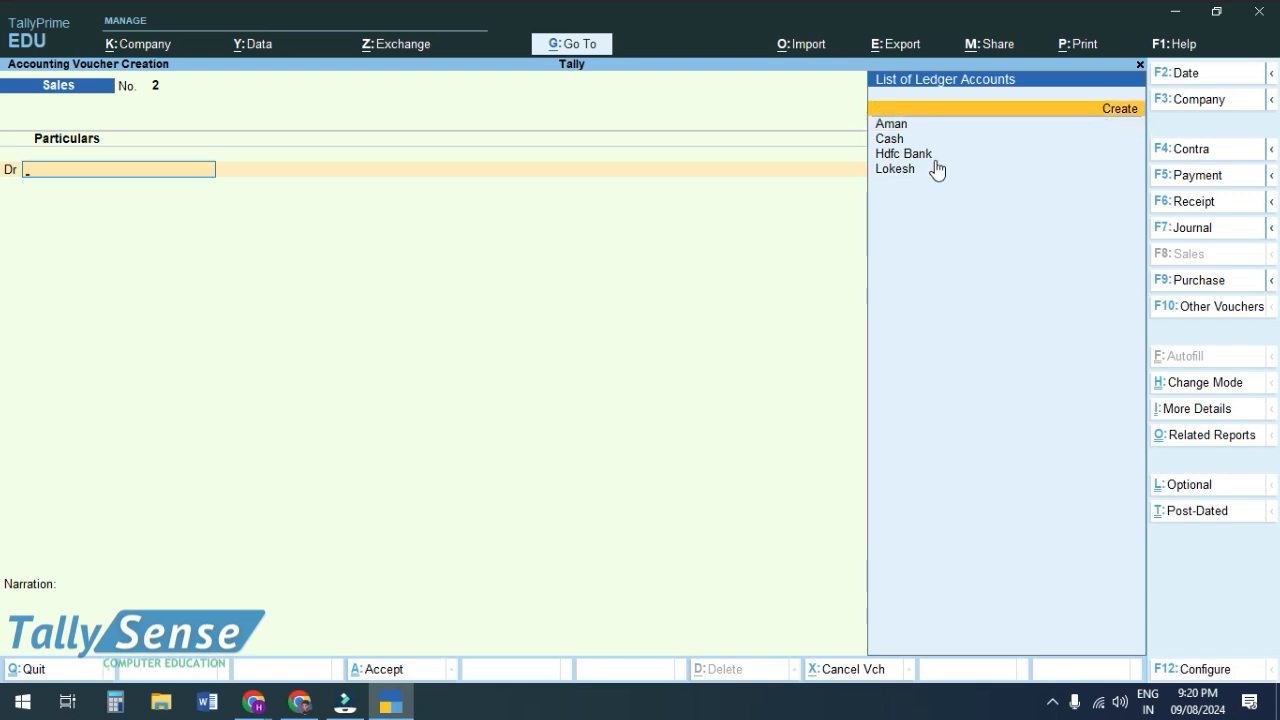
pyautogui.press('Return')
pyautogui.write('Ni')
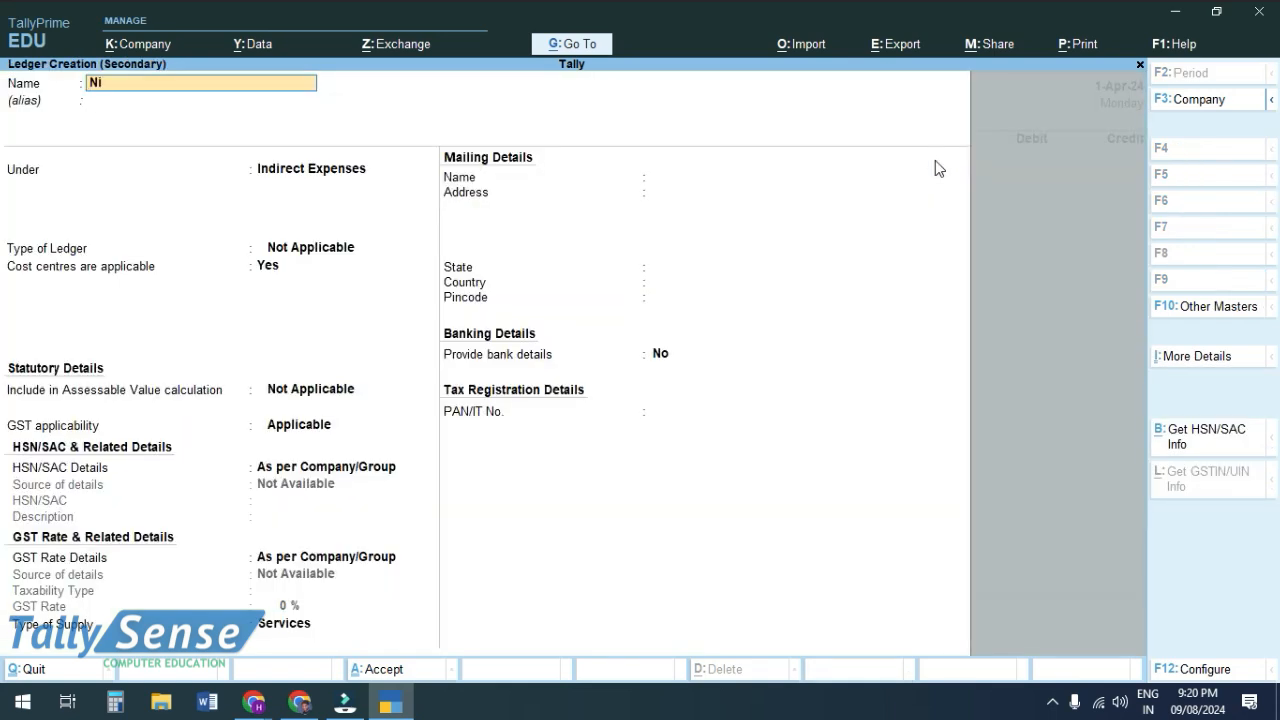
pyautogui.write('tin')
pyautogui.press('Return')
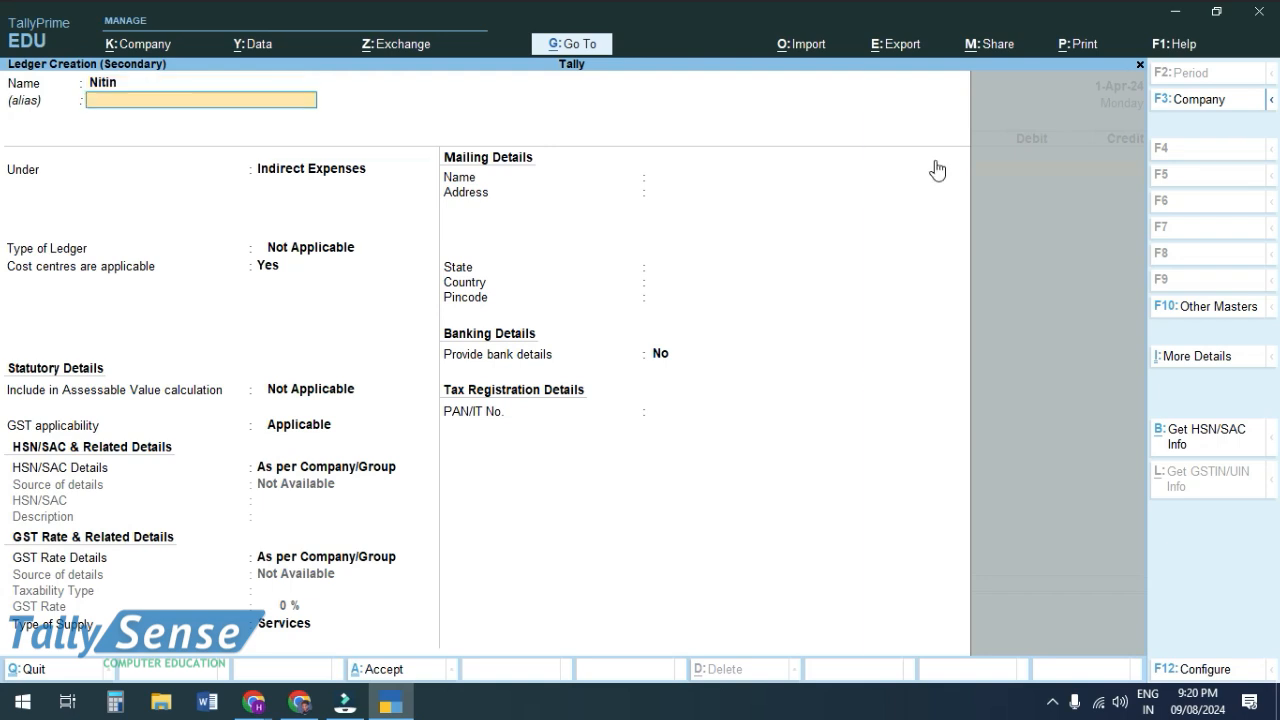
# Place the customer's ledger under Sundry Debtors, leaving the alias empty.
pyautogui.press('Return')
pyautogui.write('Sun')
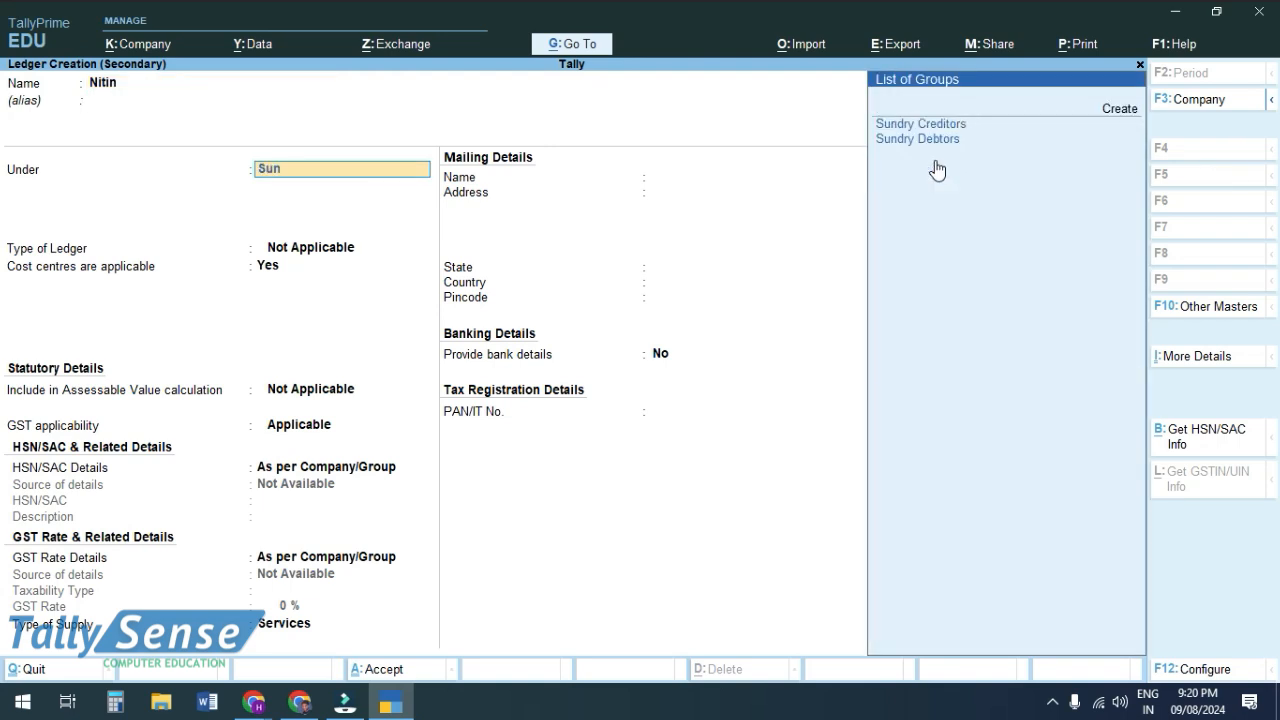
pyautogui.press('Down')
pyautogui.press('Return')
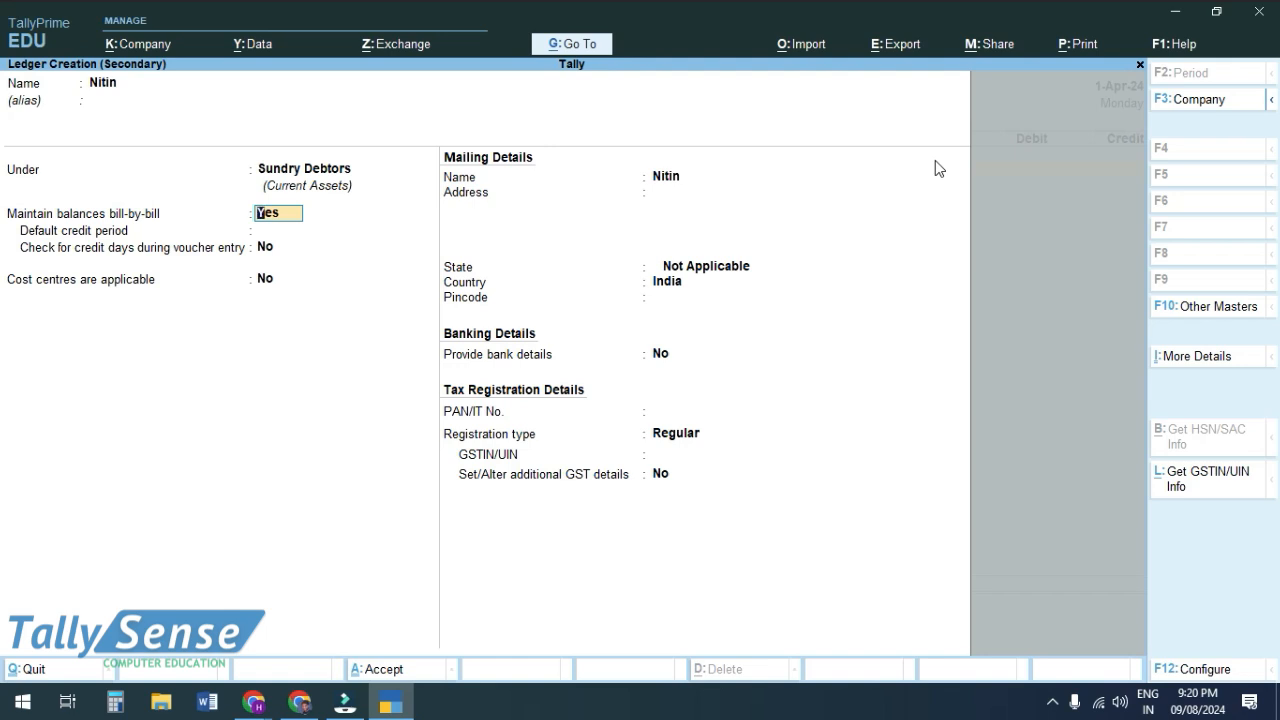
# Save the customer's ledger with its default settings and accept the voucher's party and dispatch details left blank.
pyautogui.press('ctrl')
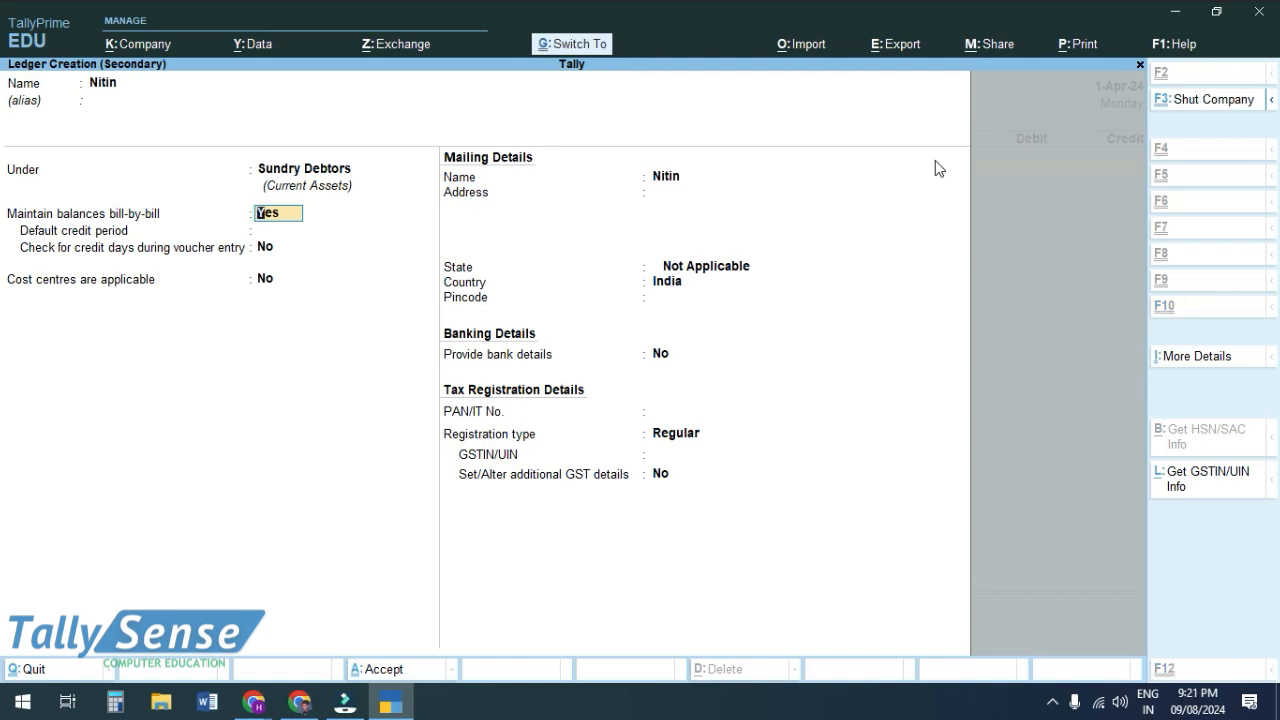
pyautogui.hotkey('ctrl', 'a')
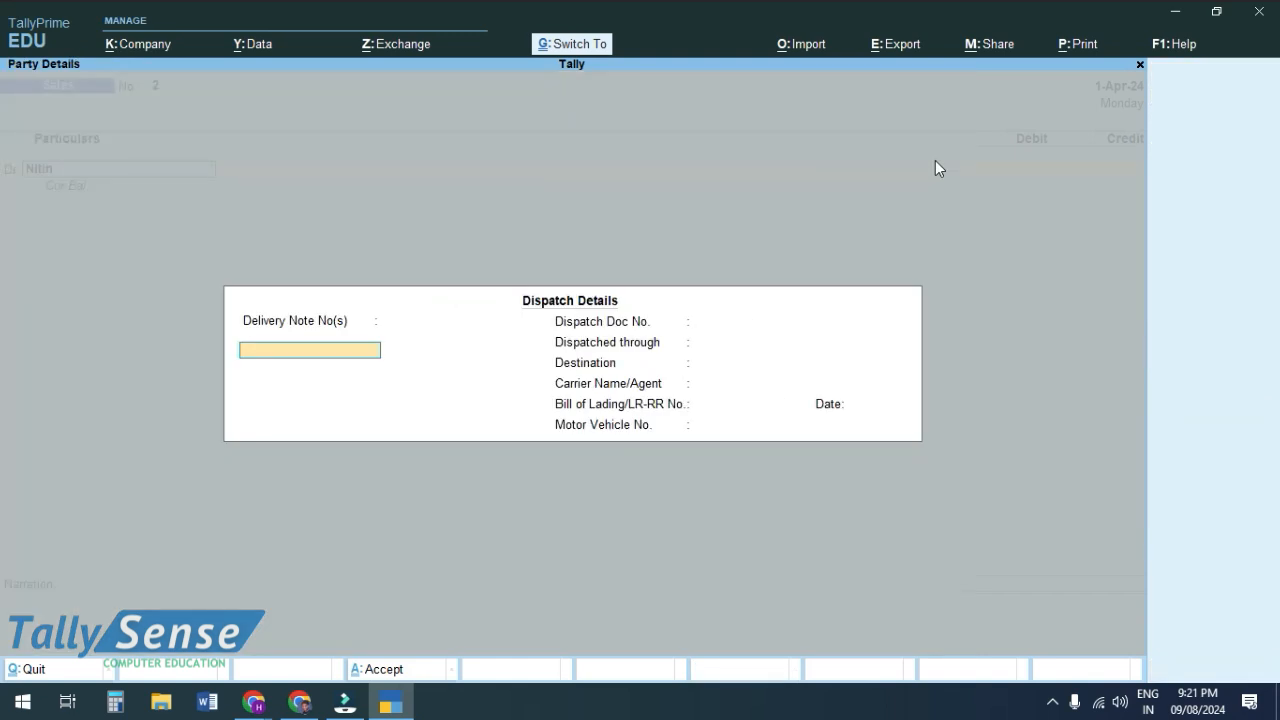
pyautogui.hotkey('ctrl', 'a')
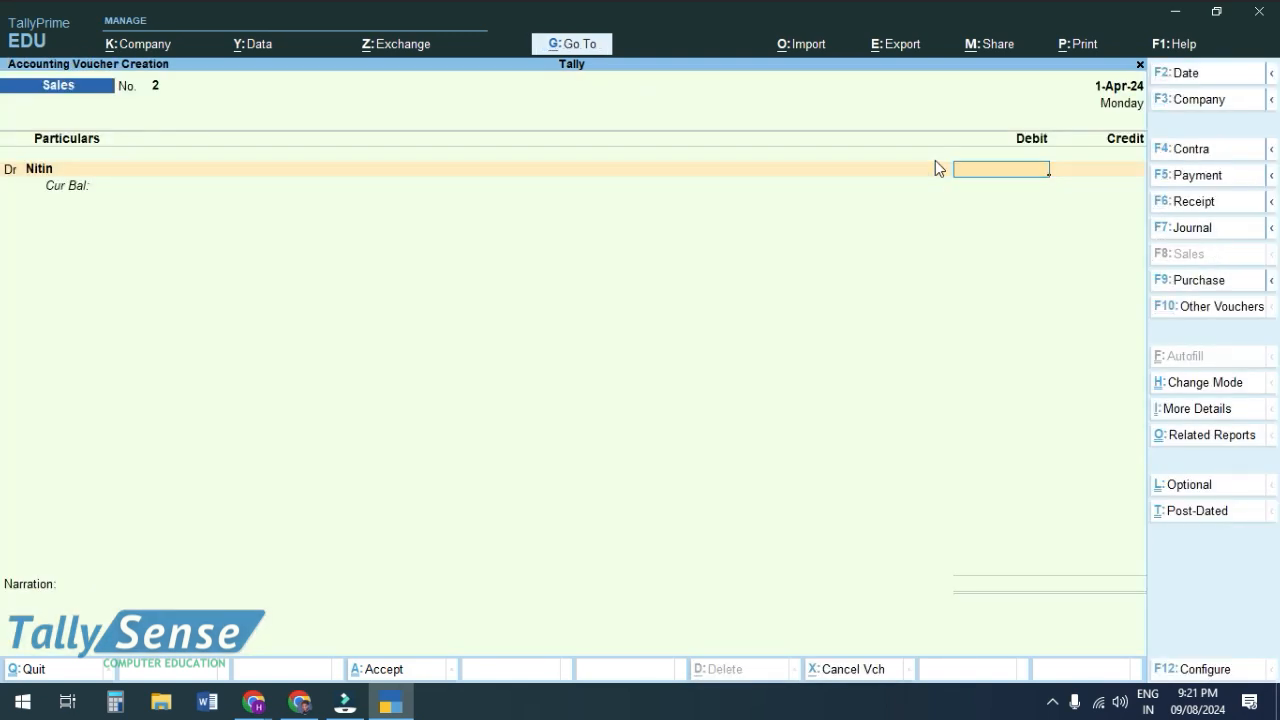
# Switch to the Google Meet call in the browser, admit the waiting participant and mute their microphone.
pyautogui.hotkey('alt', 'Tab')
pyautogui.hotkey('alt', 'Tab')
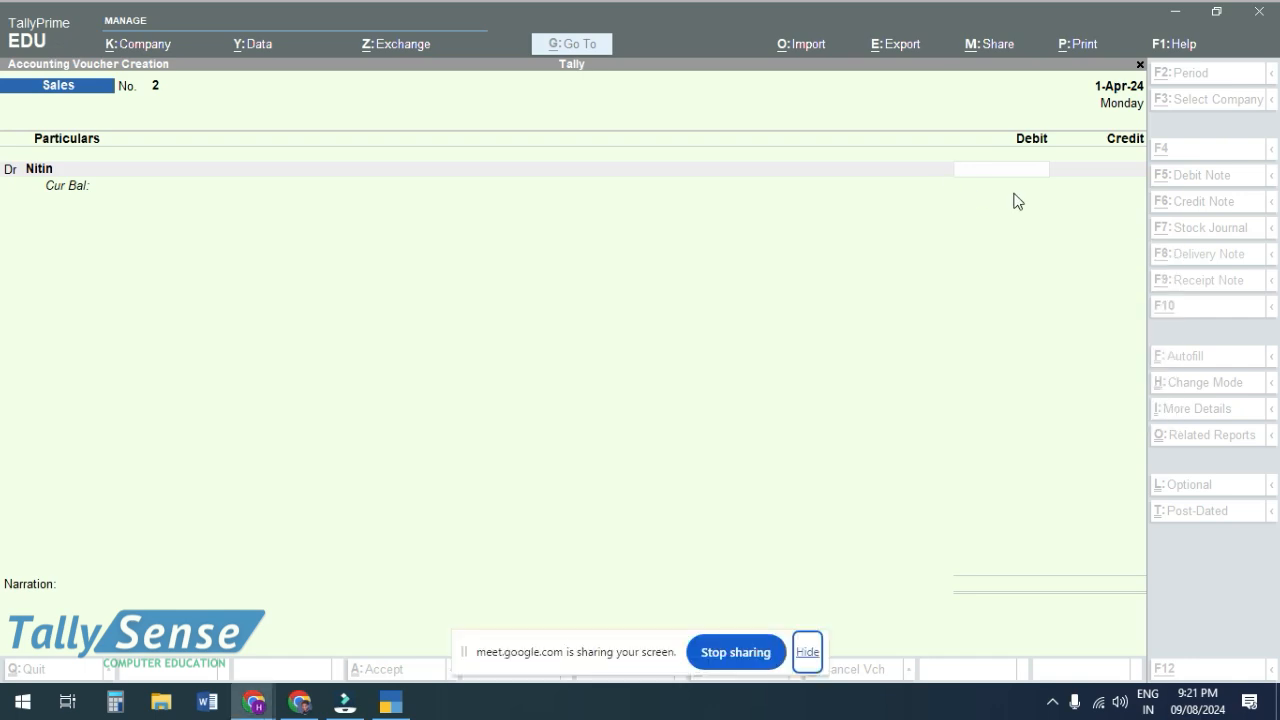
pyautogui.hotkey('alt', 'Tab')
pyautogui.hotkey('alt', 'Tab')
pyautogui.hotkey('alt', 'Tab')
pyautogui.hotkey('alt', 'Tab')
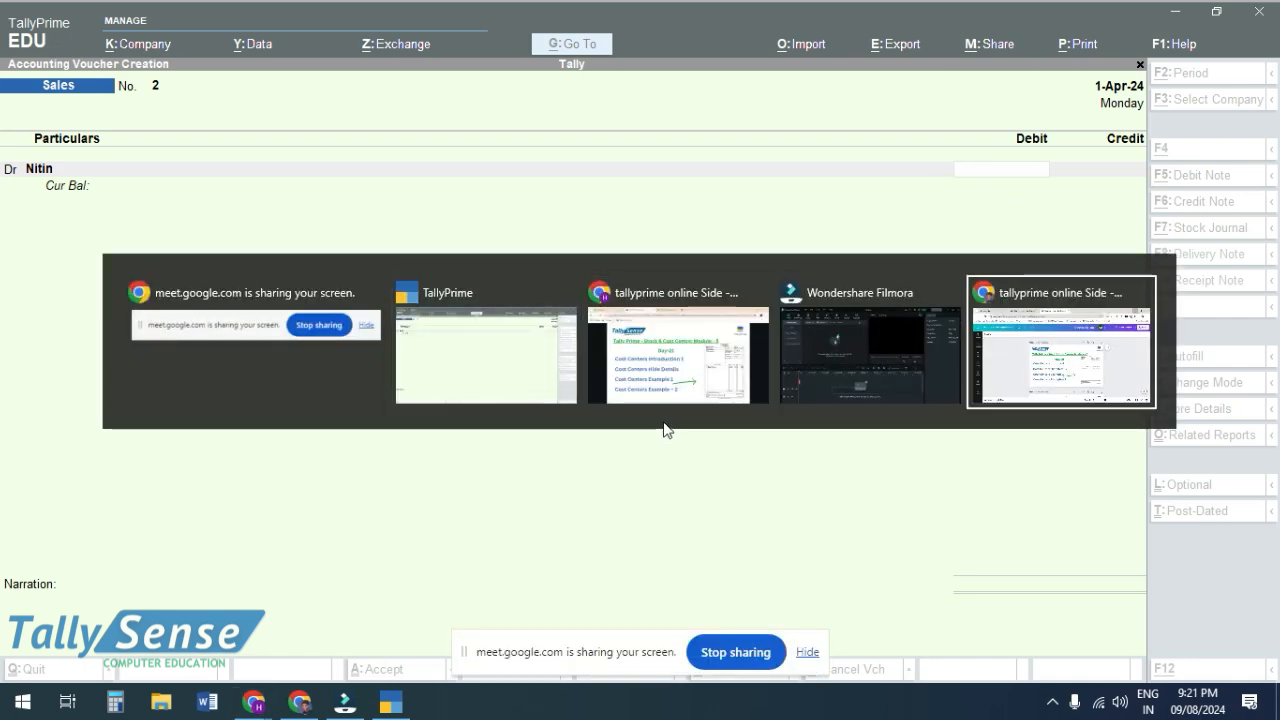
pyautogui.hotkey('alt', 'Tab')
pyautogui.hotkey('alt', 'Tab')
pyautogui.hotkey('alt', 'Tab')
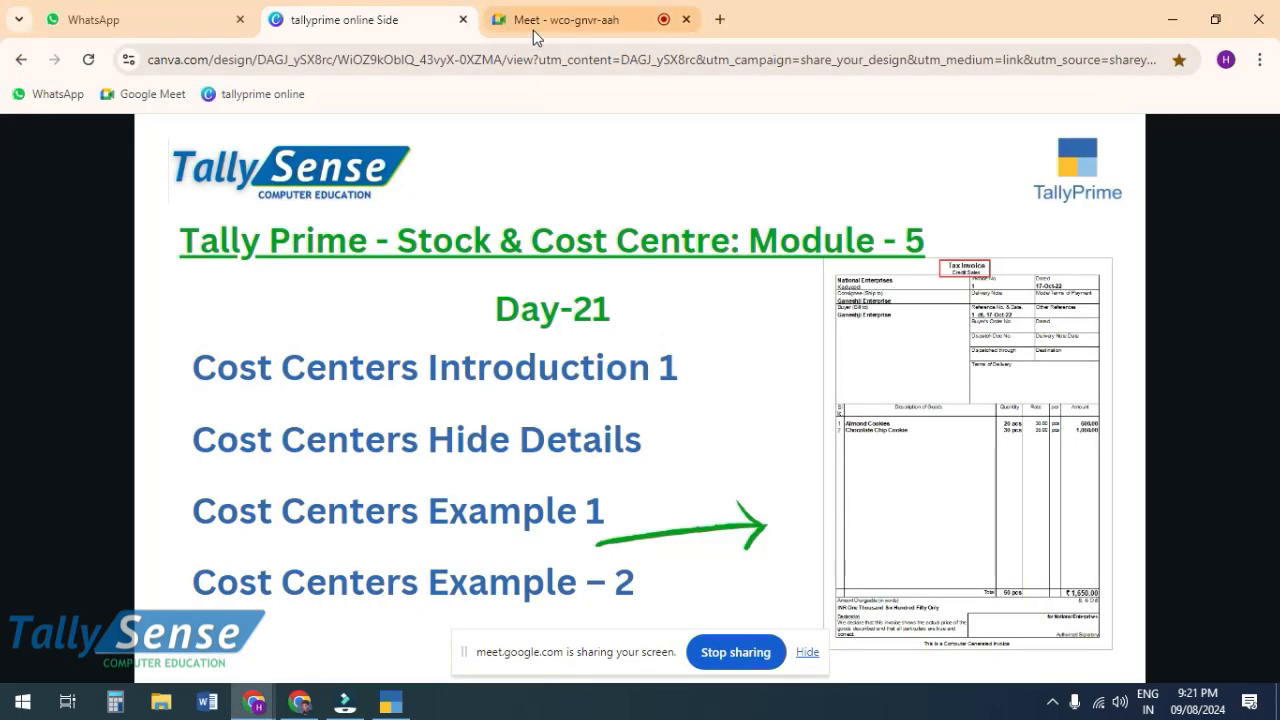
pyautogui.click(533, 30)
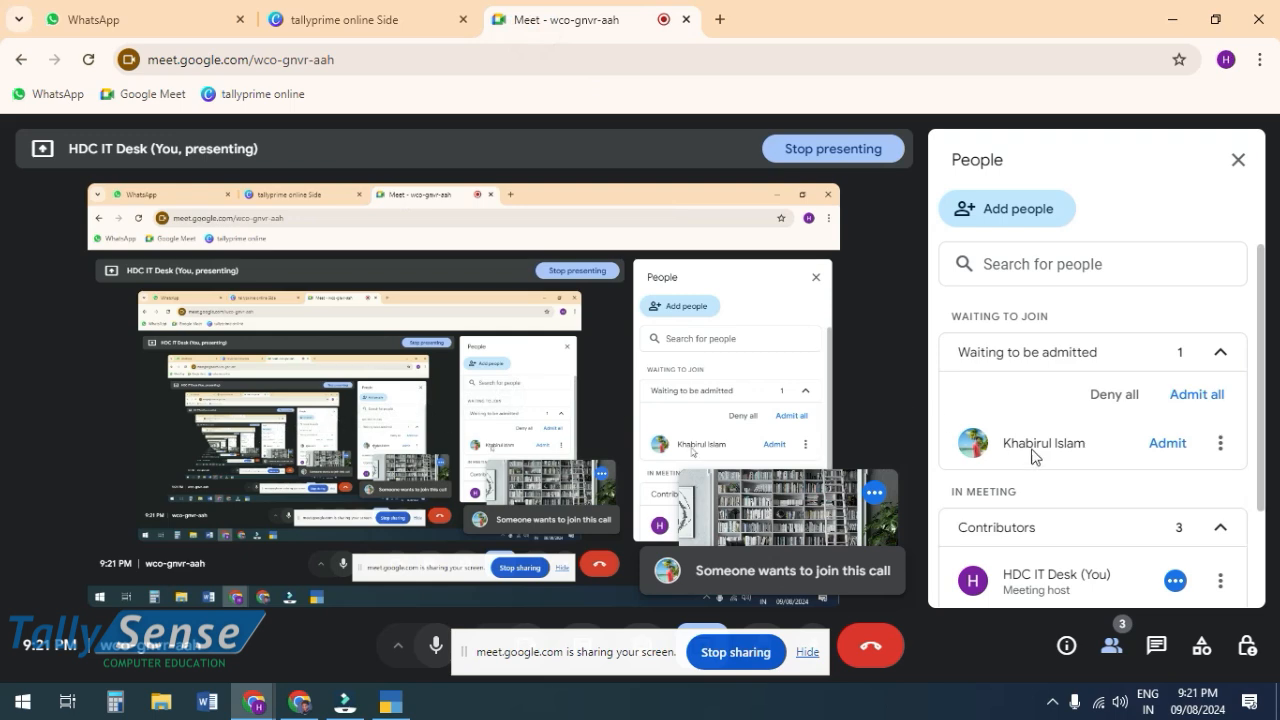
pyautogui.click(1181, 447)
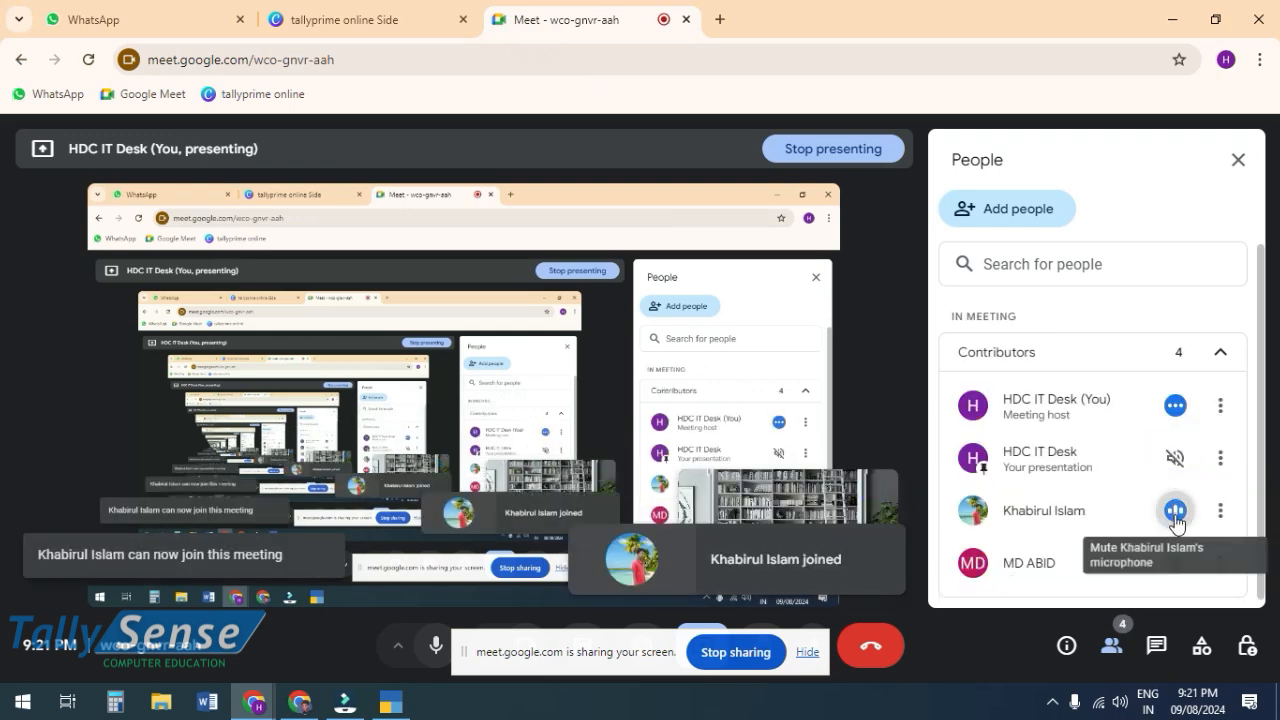
pyautogui.click(1174, 512)
pyautogui.click(771, 437)
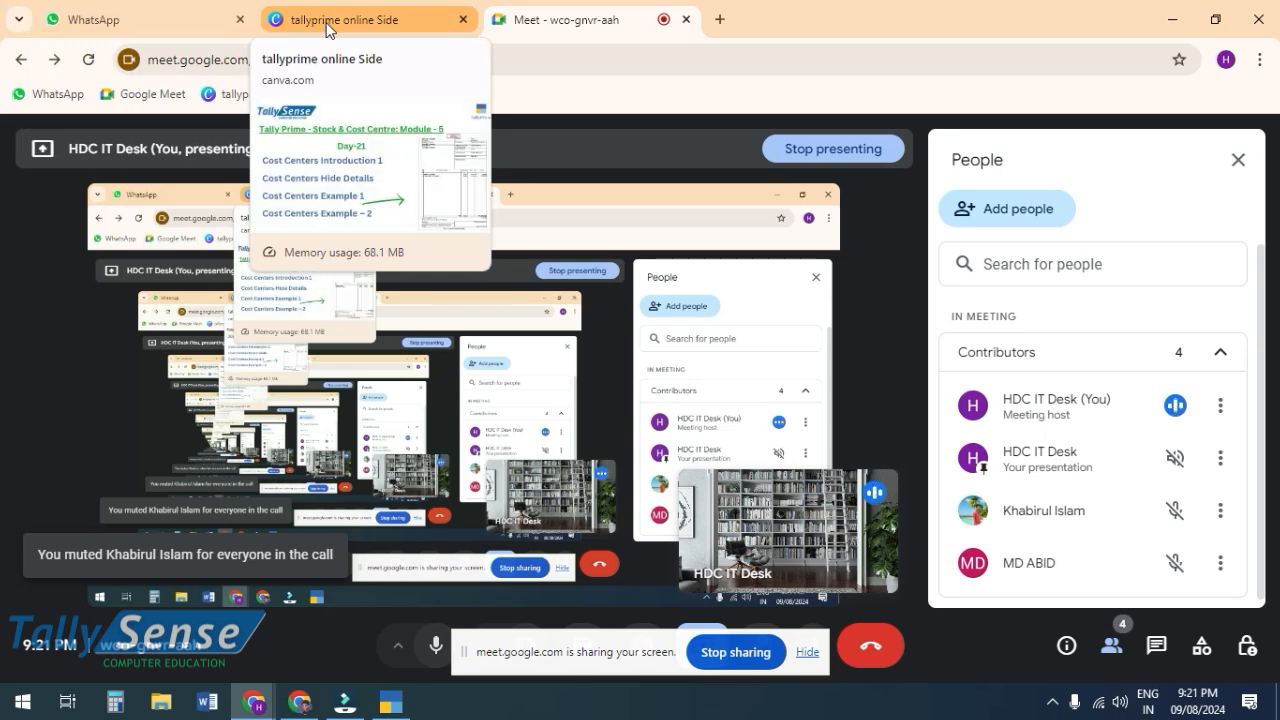
# Switch back to TallyPrime, debit the customer with 20000 and allocate the amount as a New Ref bill.
pyautogui.hotkey('alt', 'Tab')
pyautogui.hotkey('alt', 'Tab')
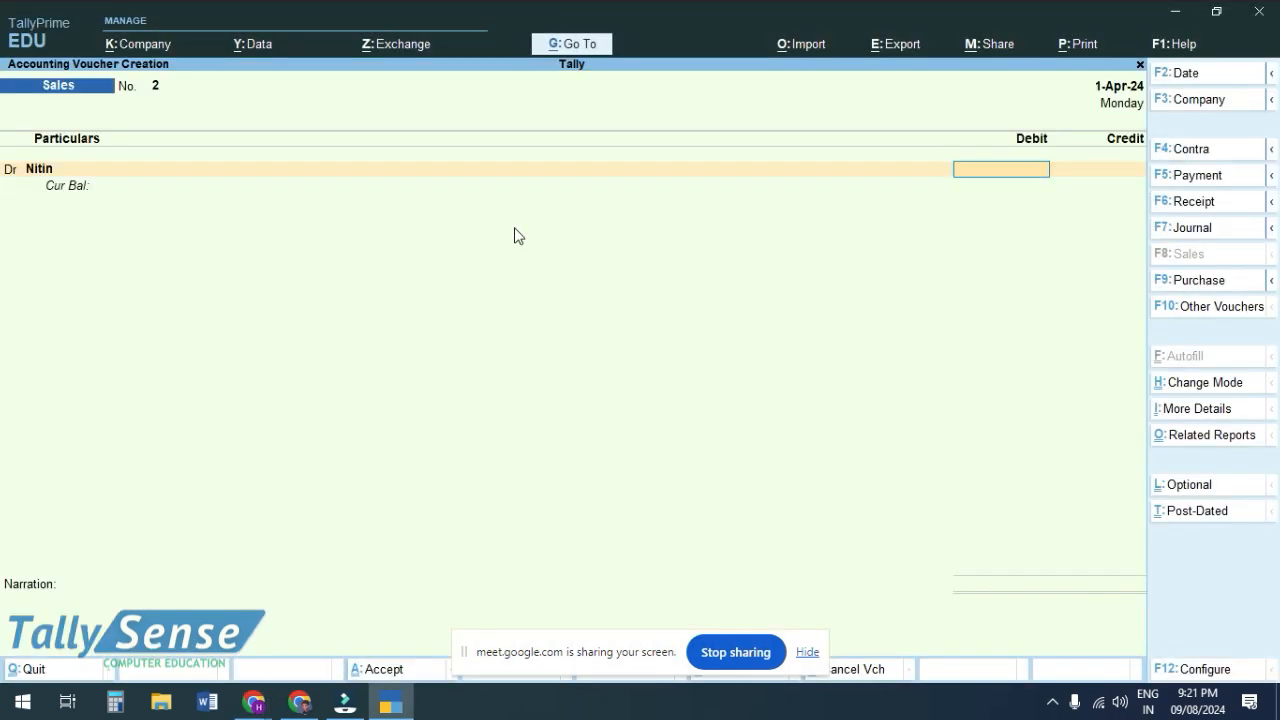
pyautogui.write('20000')
pyautogui.press('Return')
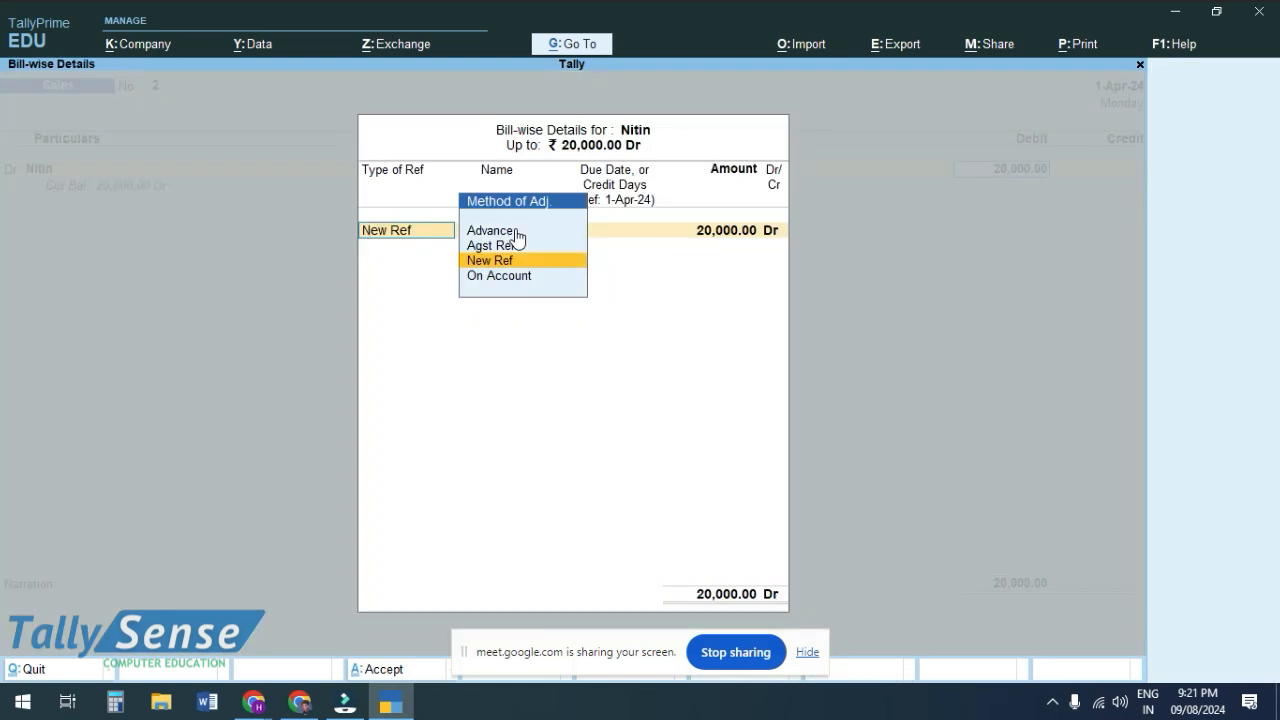
pyautogui.press('Return')
pyautogui.press('Return')
pyautogui.press('Return')
pyautogui.press('Return')
pyautogui.press('Return')
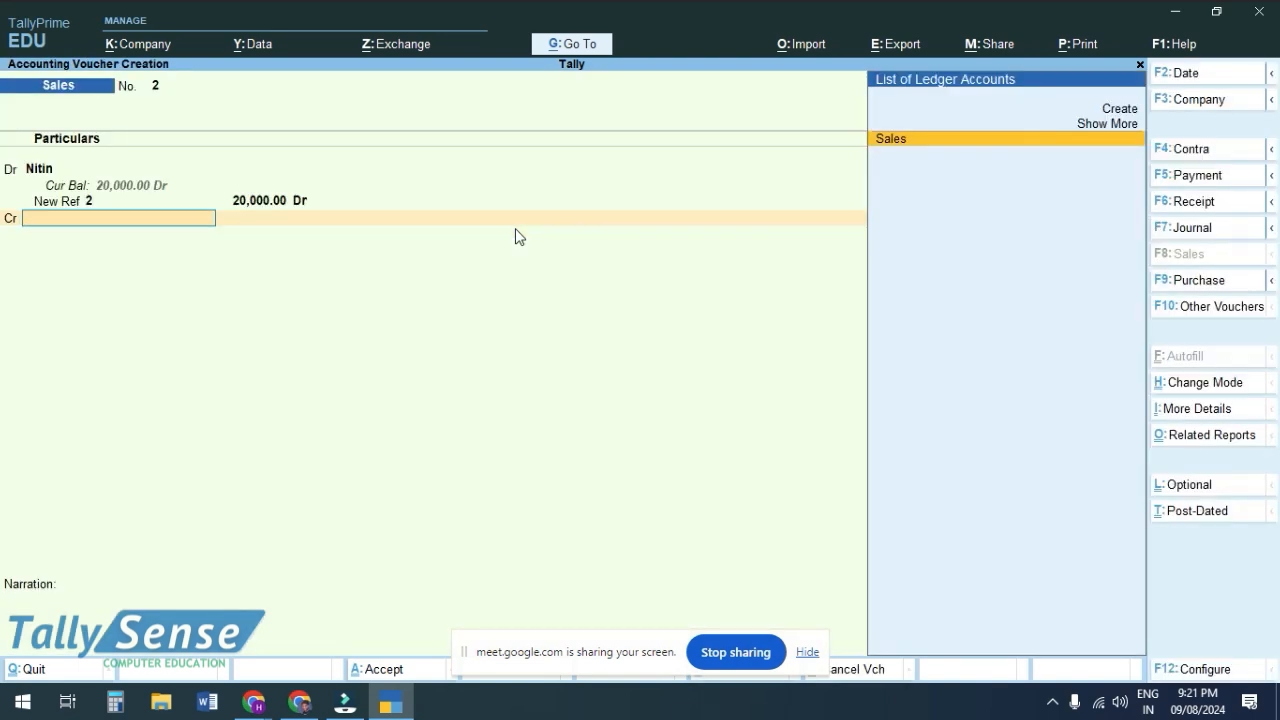
# Credit the Sales ledger and choose Monitor as its stock item.
pyautogui.press('Return')
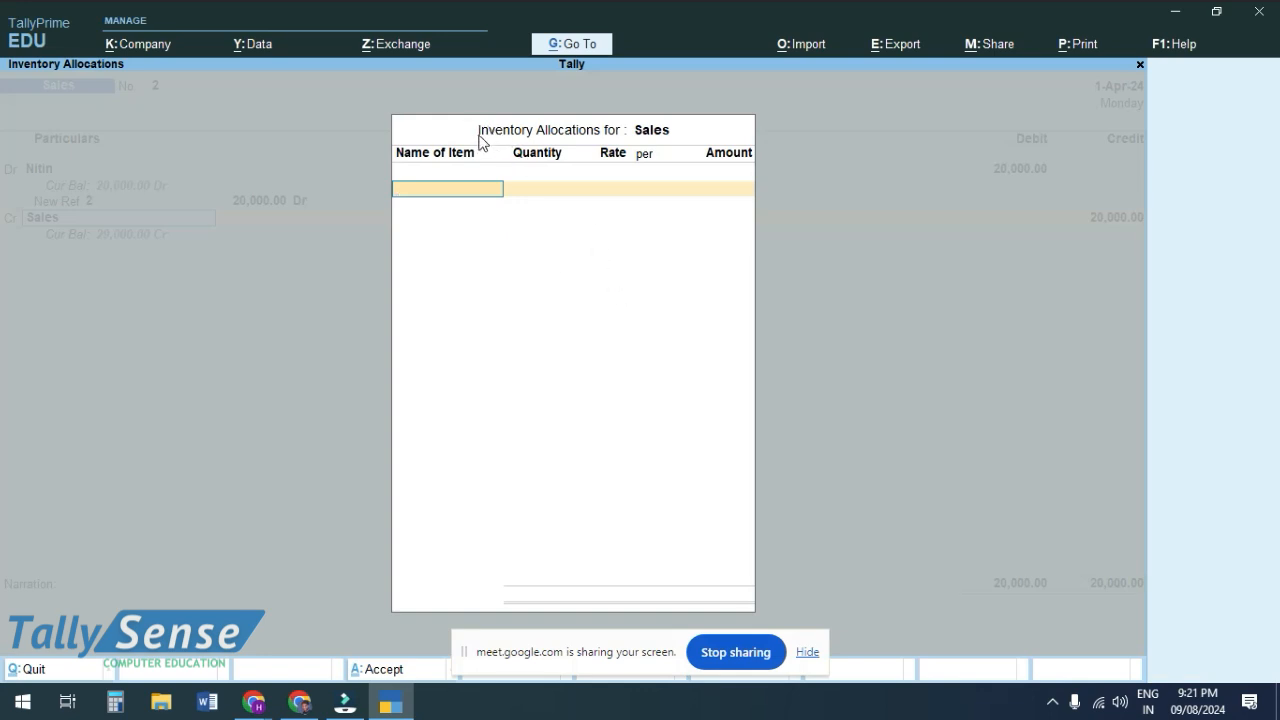
pyautogui.press('space')
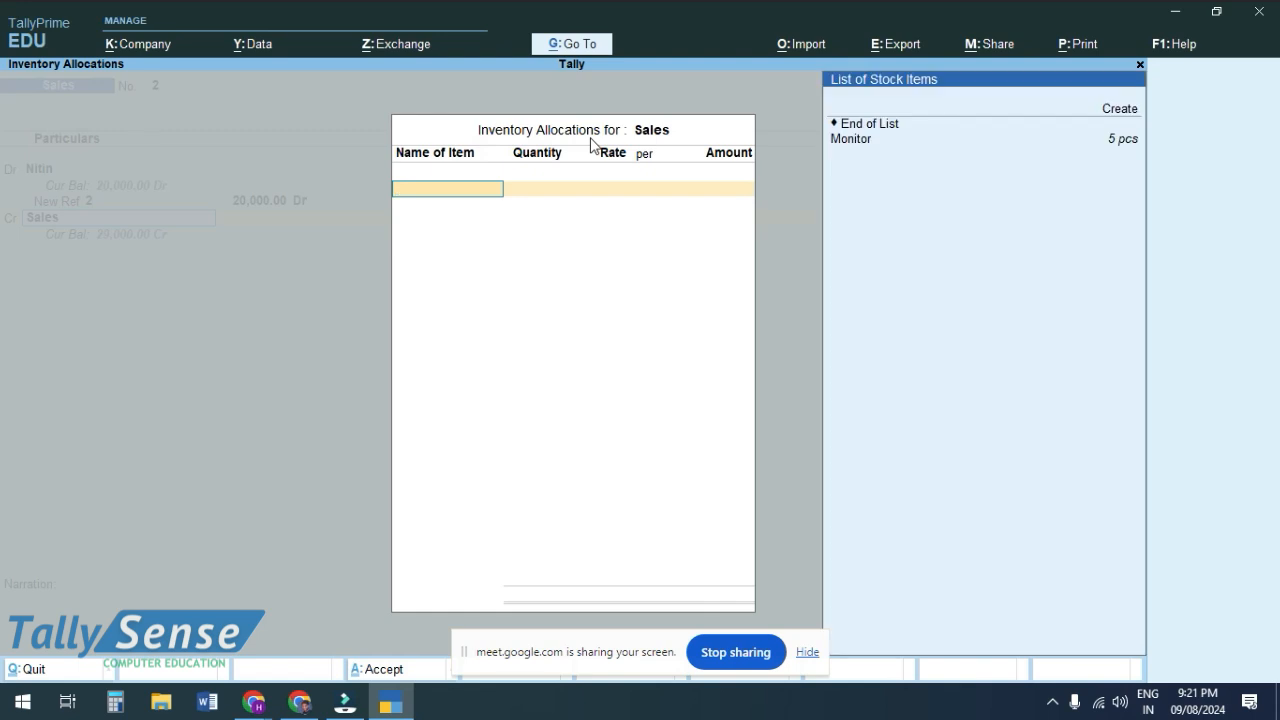
pyautogui.press('Down')
pyautogui.press('Down')
pyautogui.press('Down')
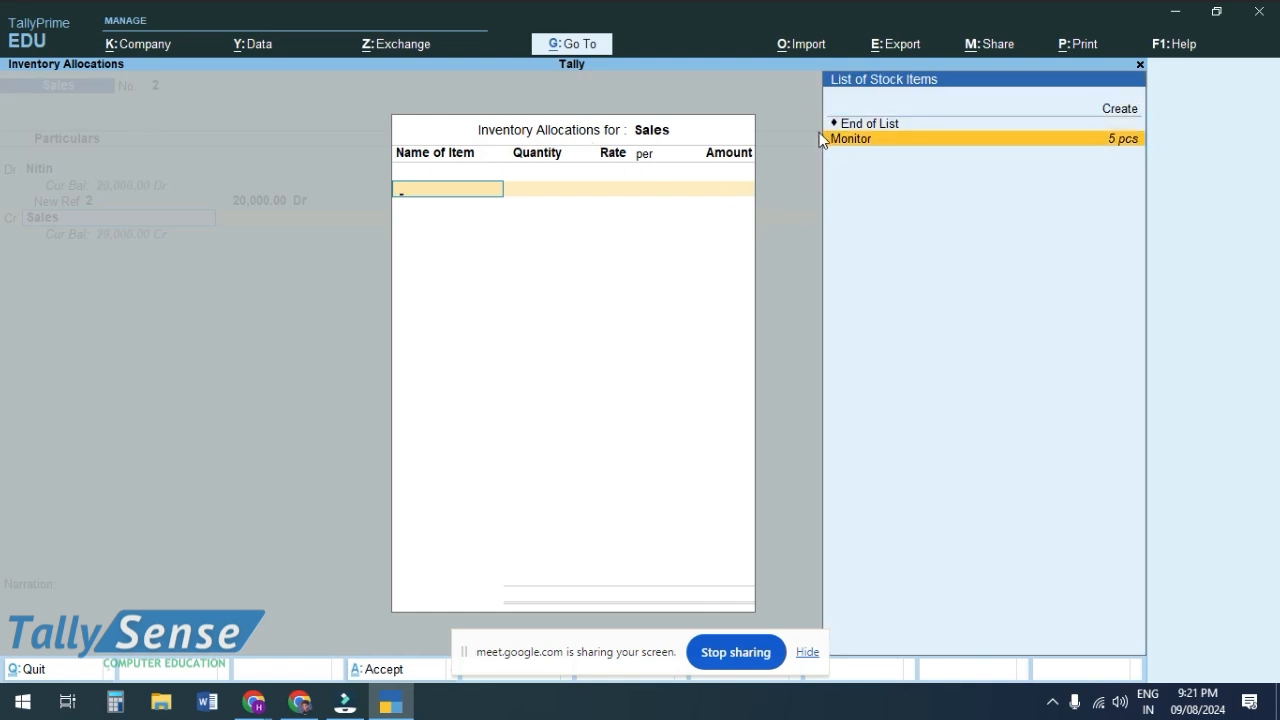
pyautogui.click(1086, 141)
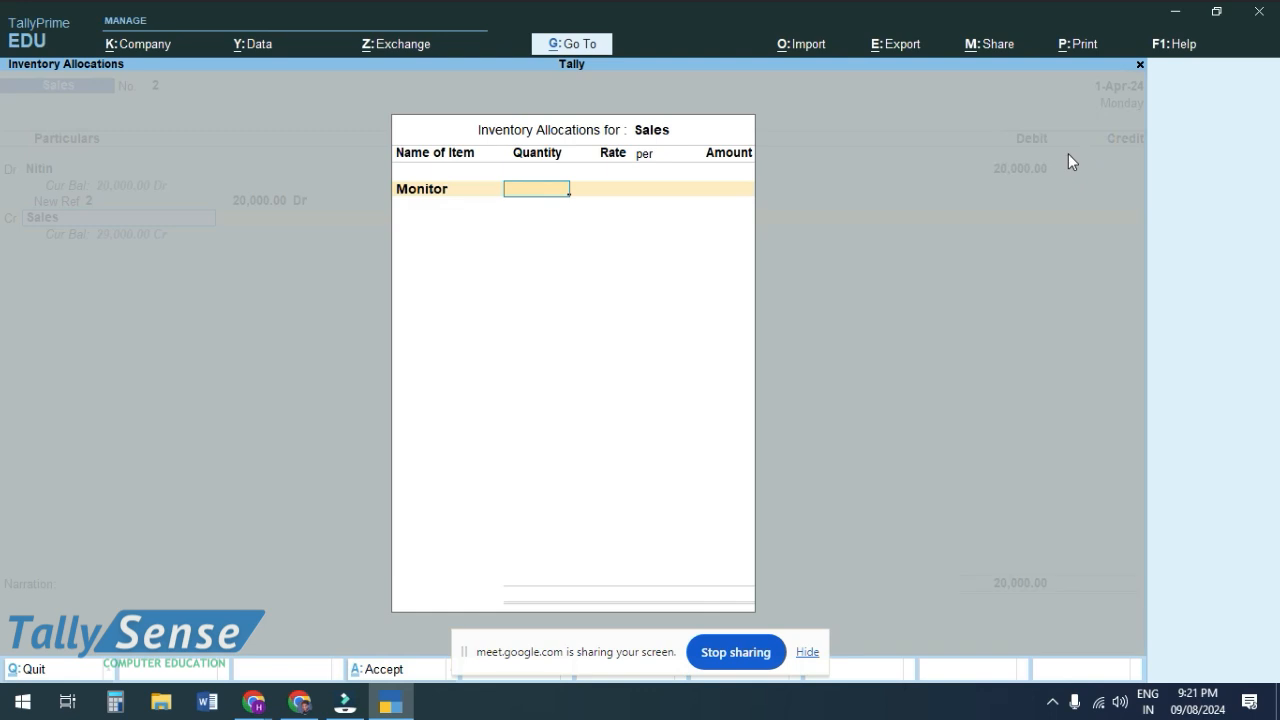
# Set the Monitor's quantity to 4 pcs and its rate to 5000 per piece, accepting the calculated amount.
pyautogui.write('4')
pyautogui.press('Return')
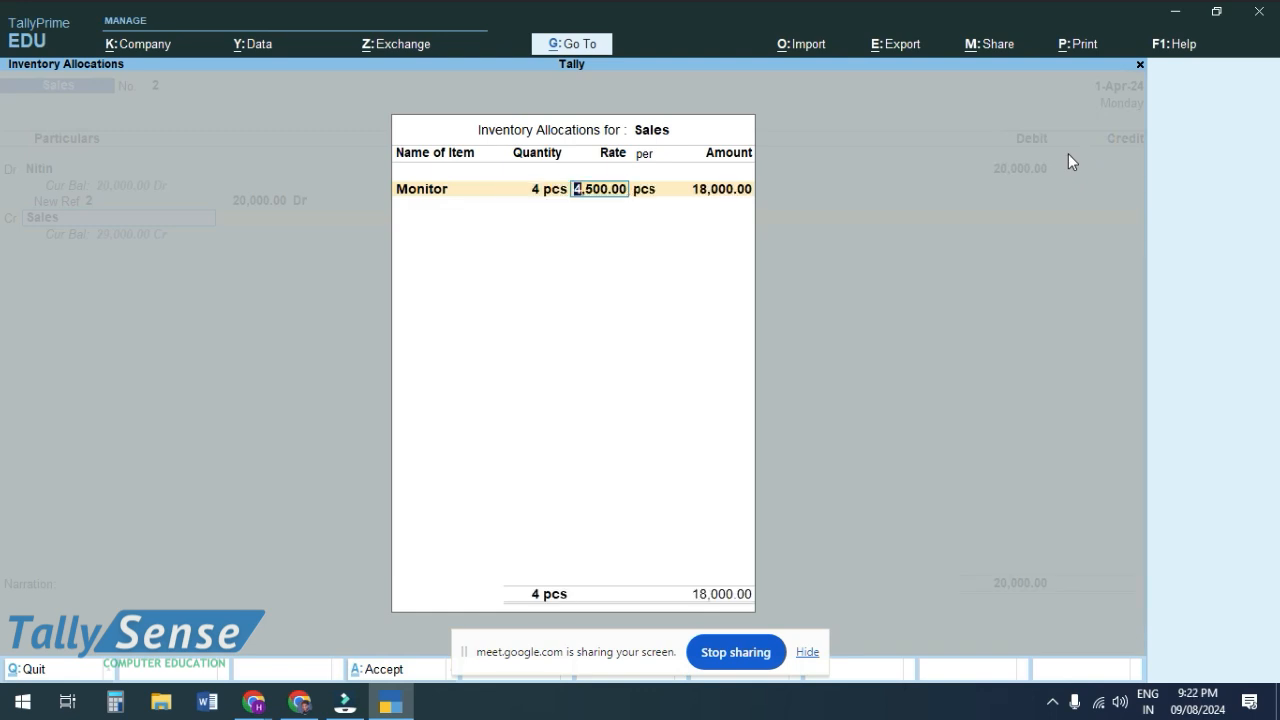
pyautogui.write('5000')
pyautogui.press('Return')
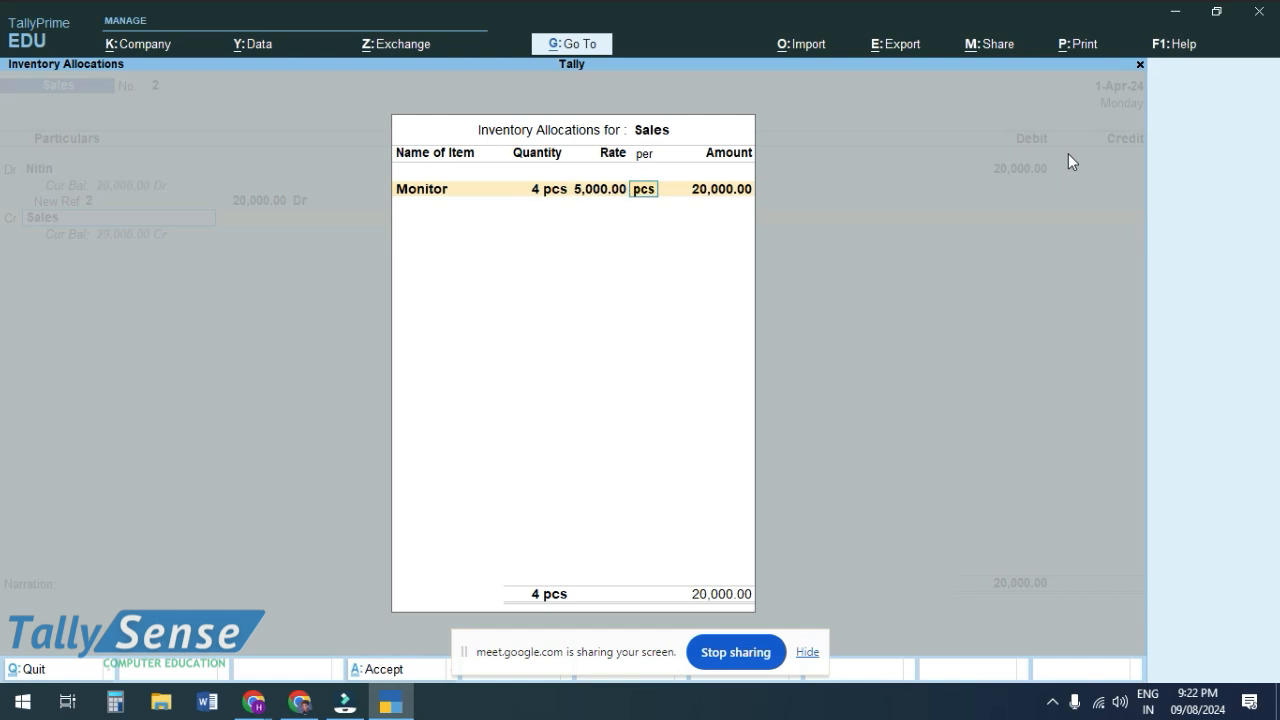
pyautogui.press('Return')
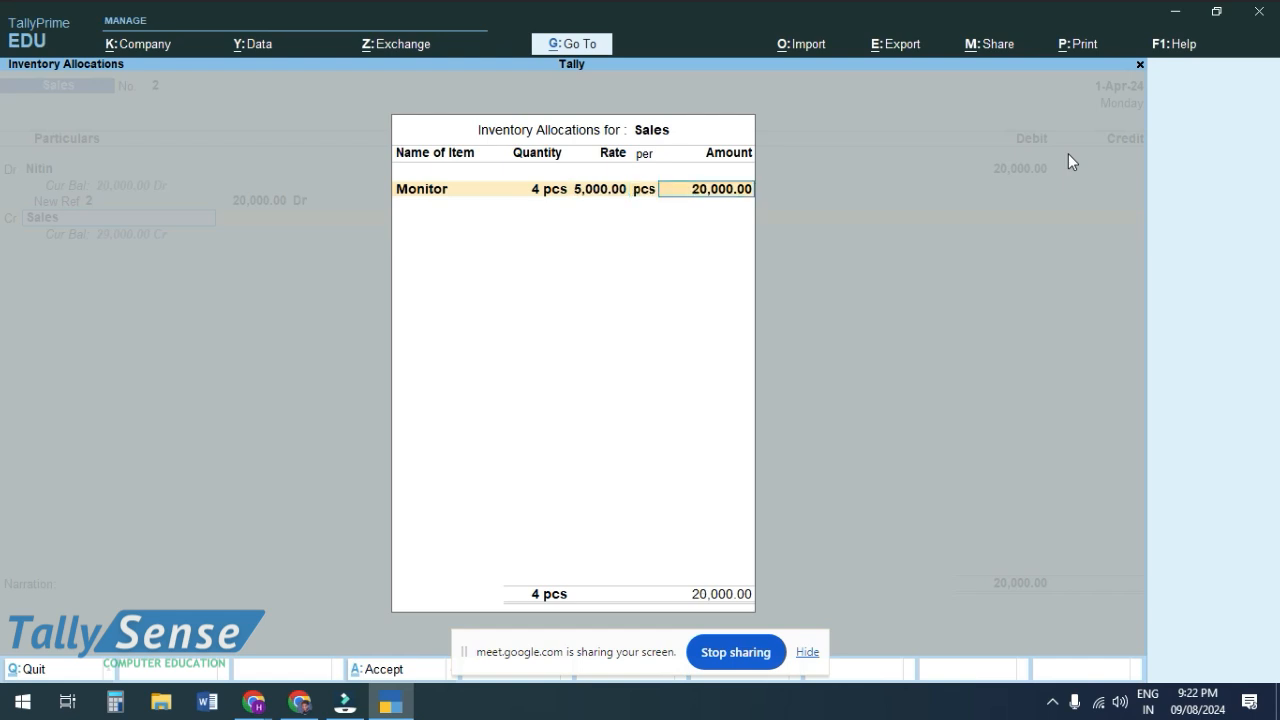
pyautogui.press('Return')
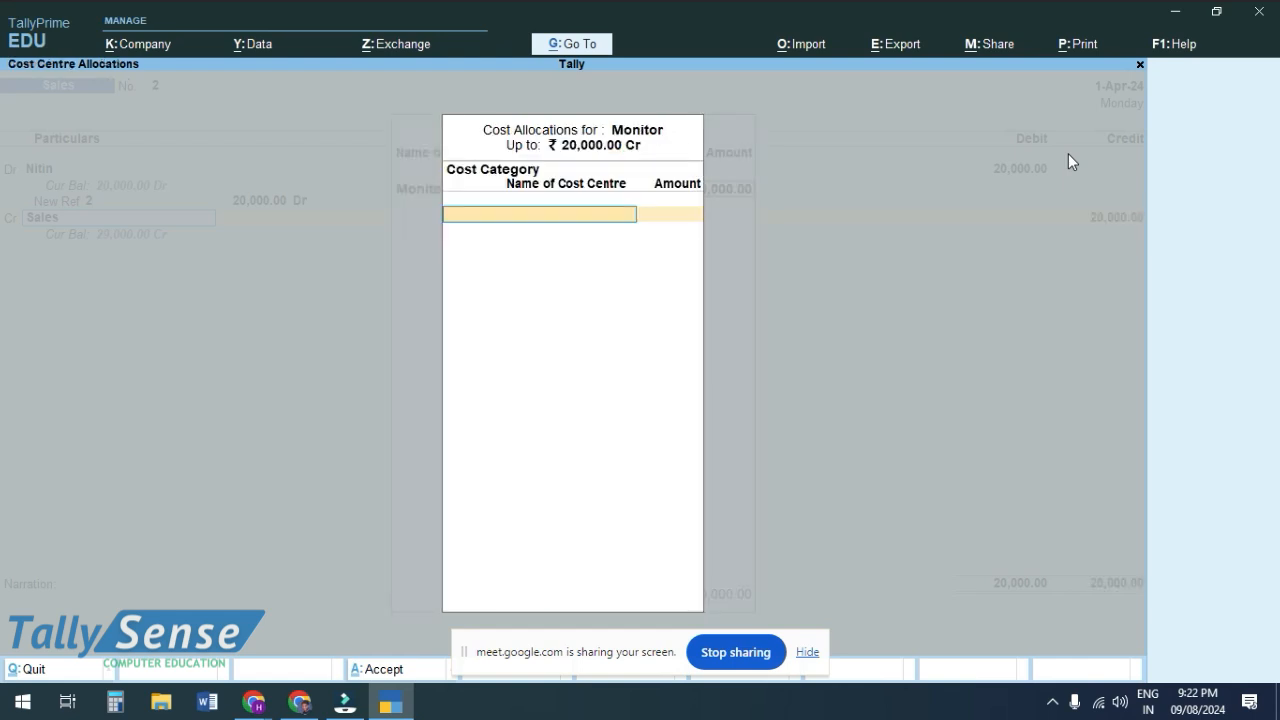
# Choose Sales Man as the cost category in the Monitor's cost allocation.
pyautogui.press('Escape')
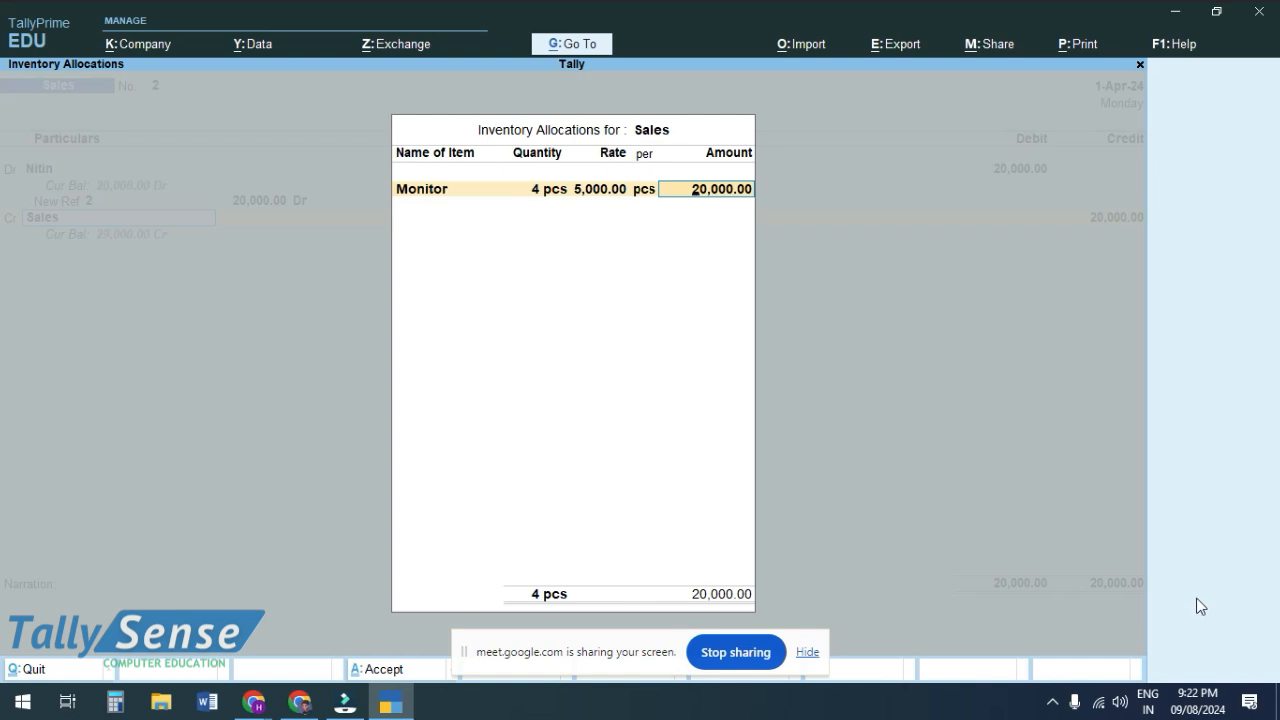
pyautogui.press('Return')
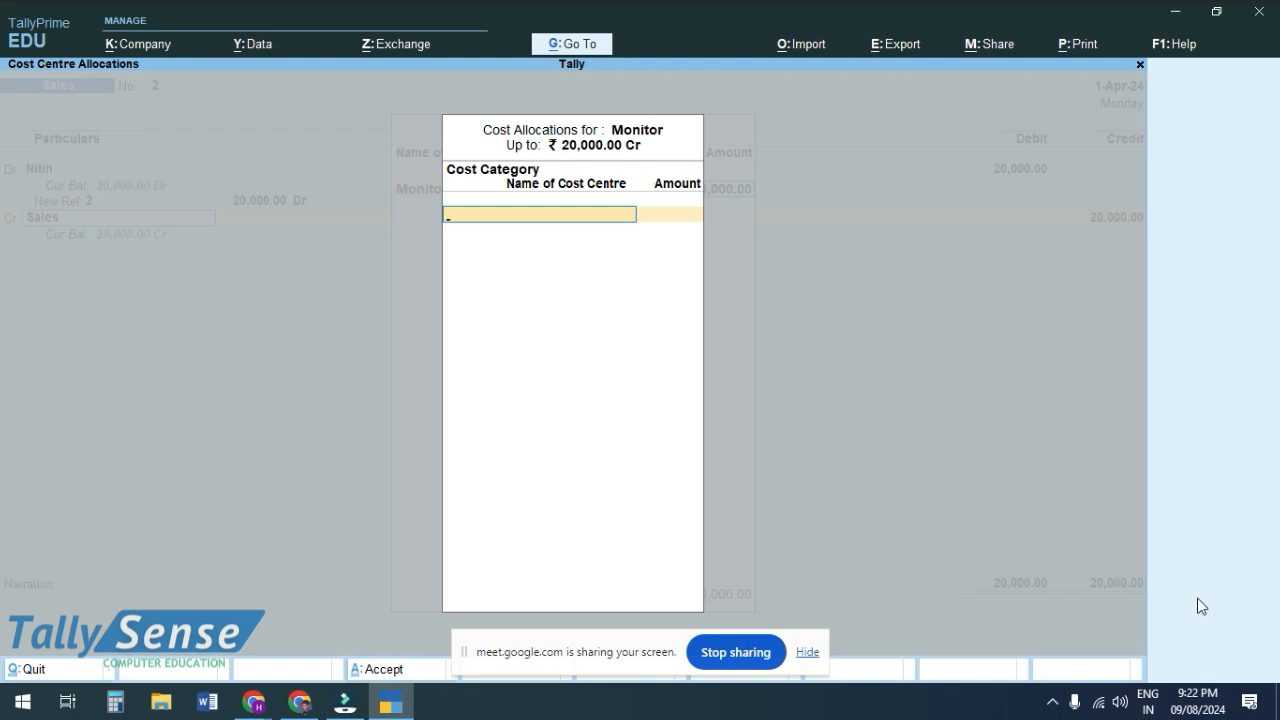
pyautogui.press('space')
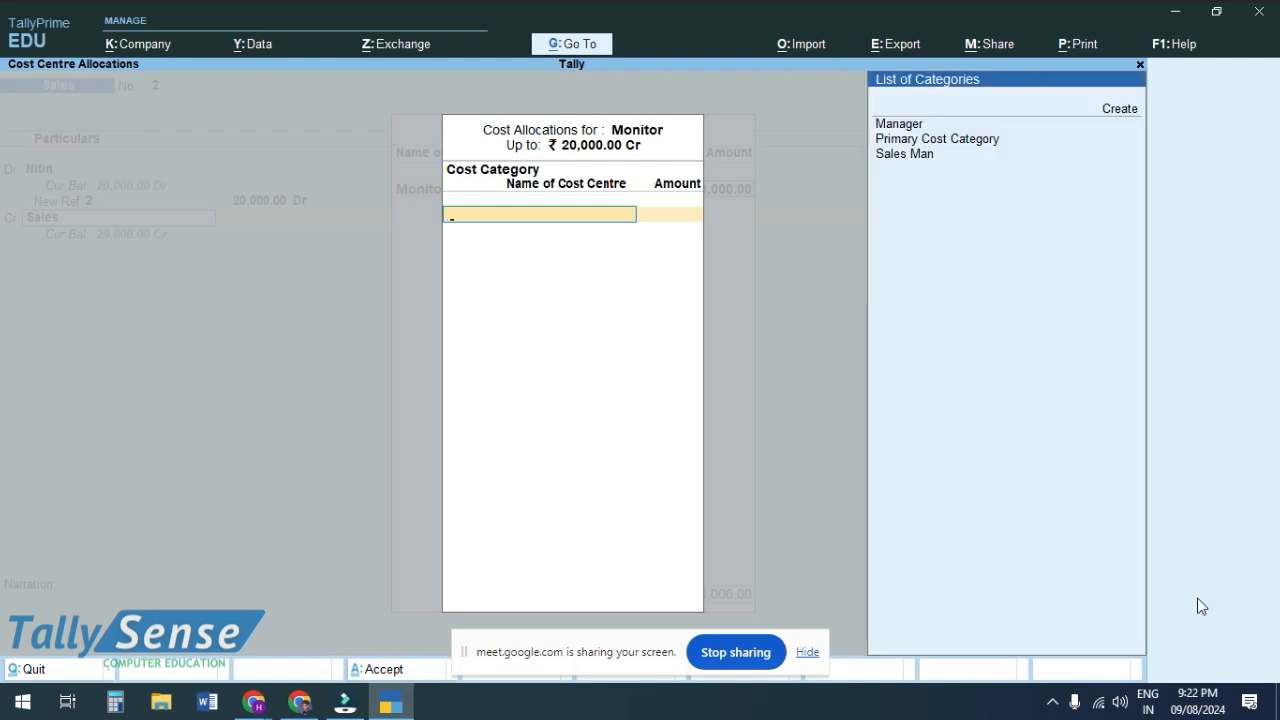
pyautogui.press('Down')
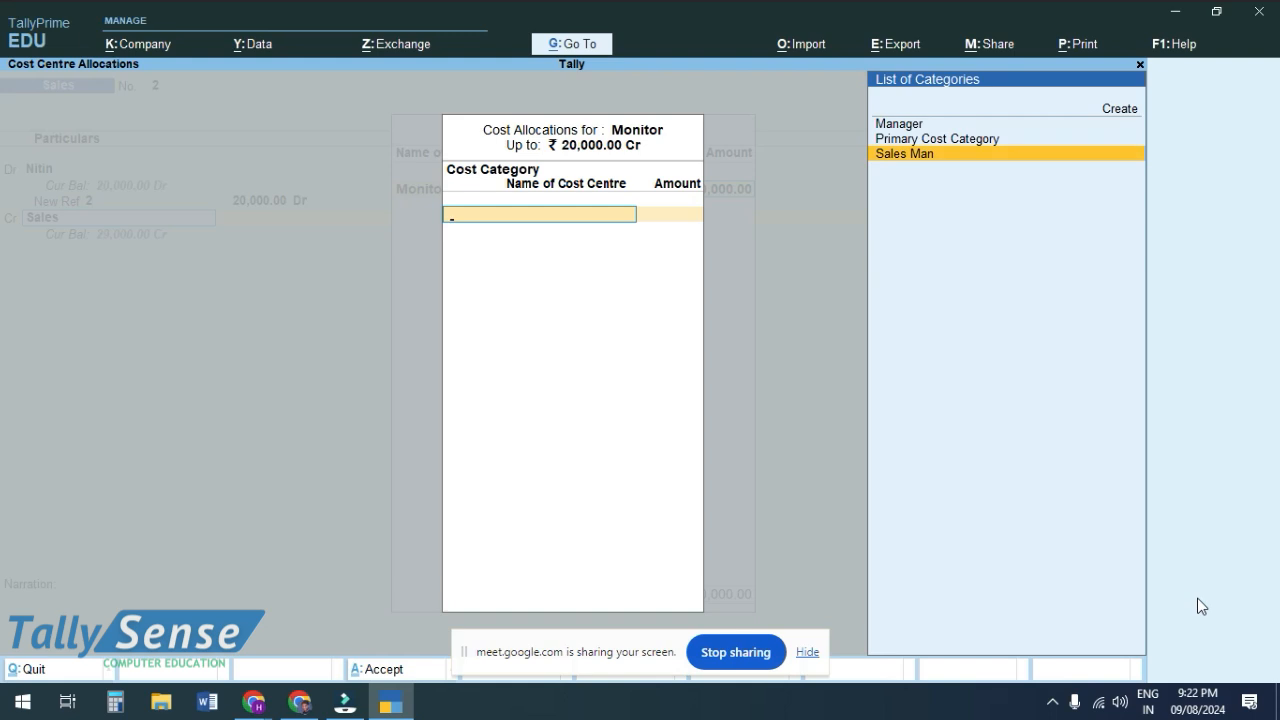
pyautogui.press('Return')
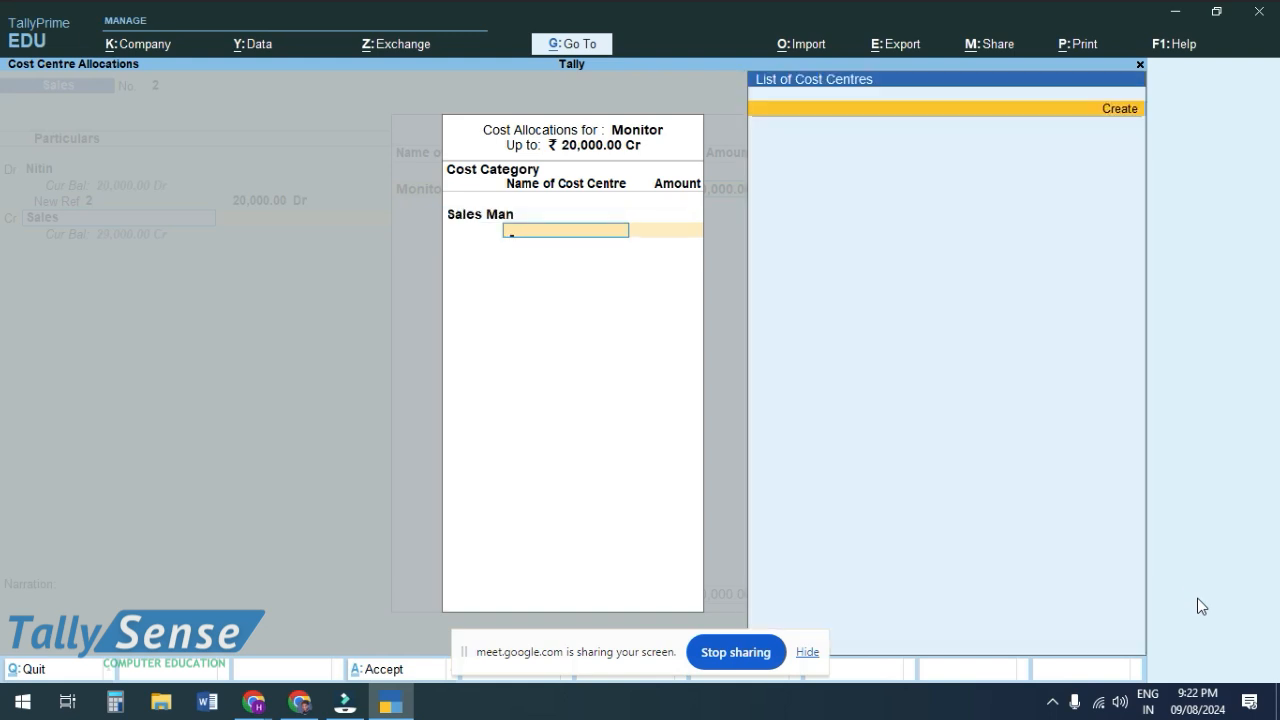
# Create a cost centre in the Sales Man category with the salesman's name, placed under Primary.
pyautogui.press('Return')
pyautogui.press('BackSpace')
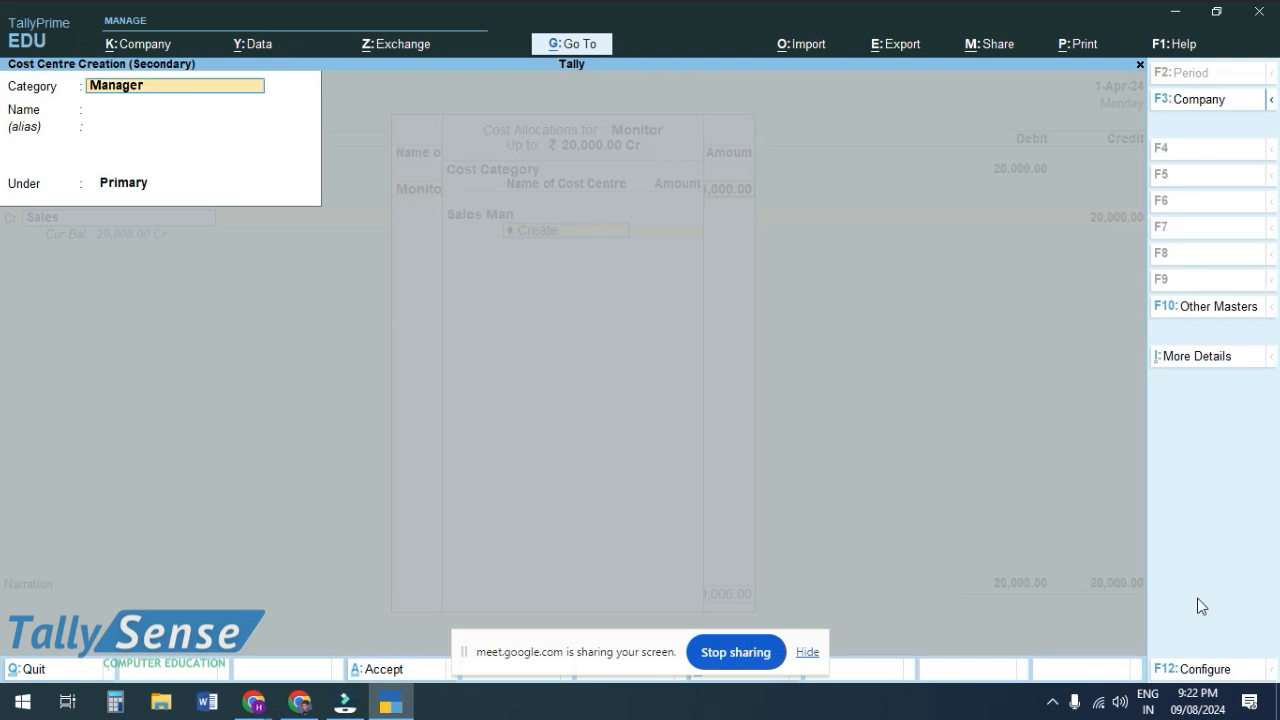
pyautogui.write('S')
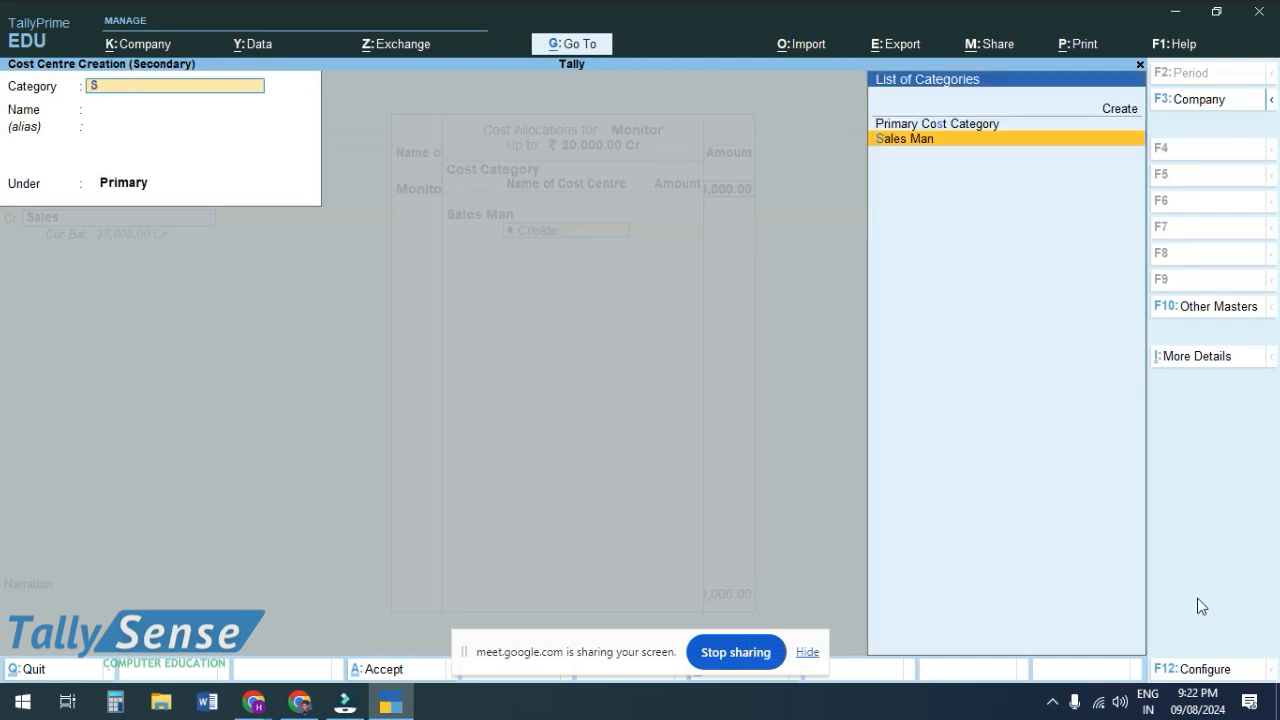
pyautogui.press('Return')
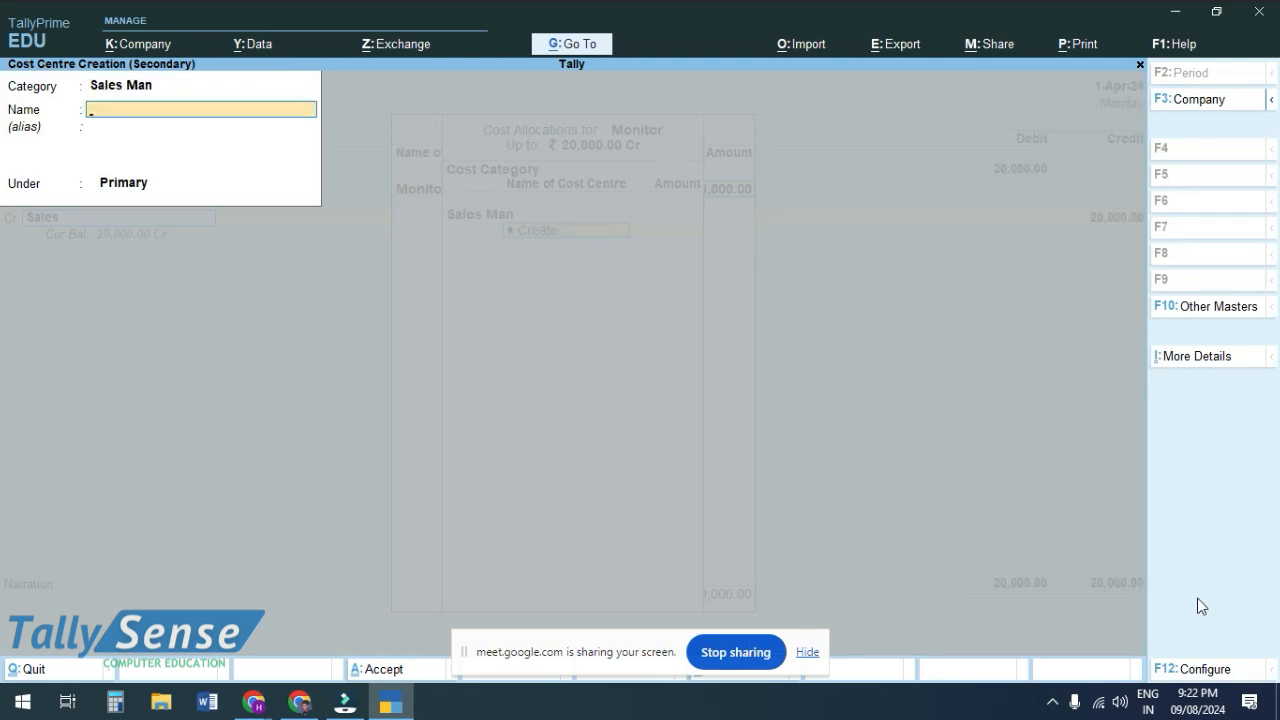
pyautogui.write('Pankaj')
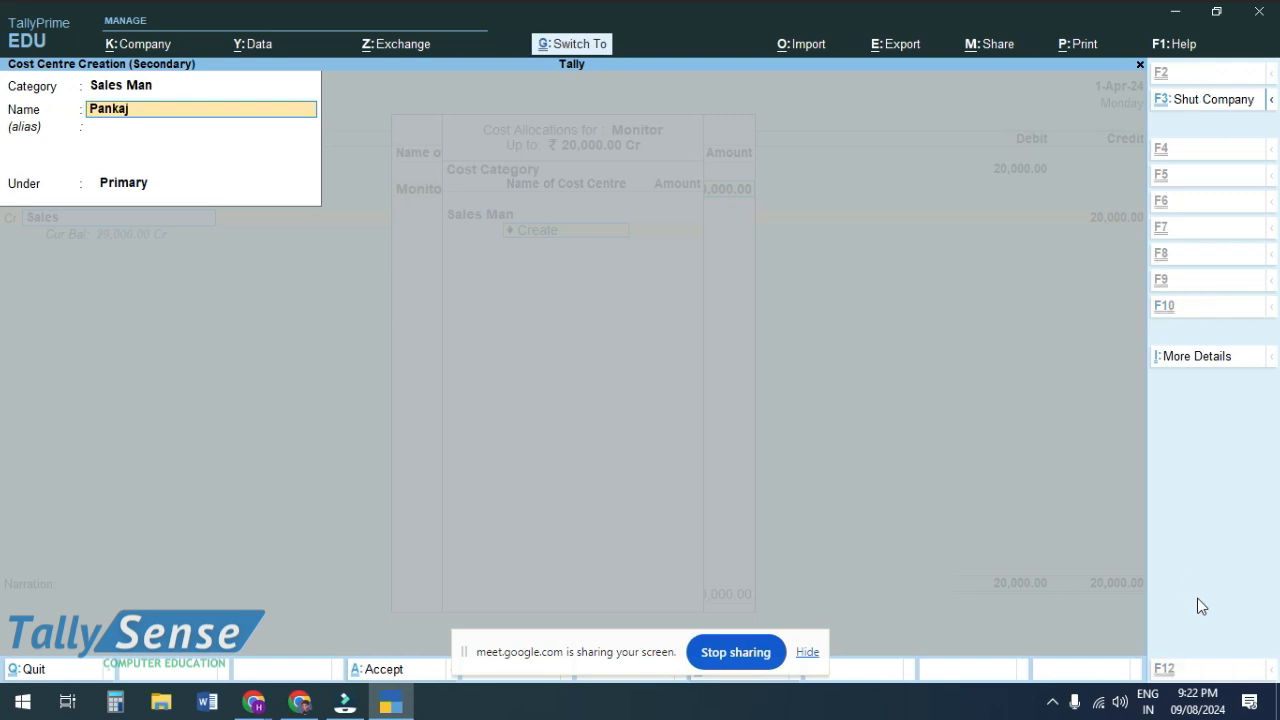
pyautogui.hotkey('ctrl', 'a')
# Allocate the Monitor's full 20,000.00 to the new cost centre and save the sales voucher without a narration.
pyautogui.press('Return')
pyautogui.press('Return')
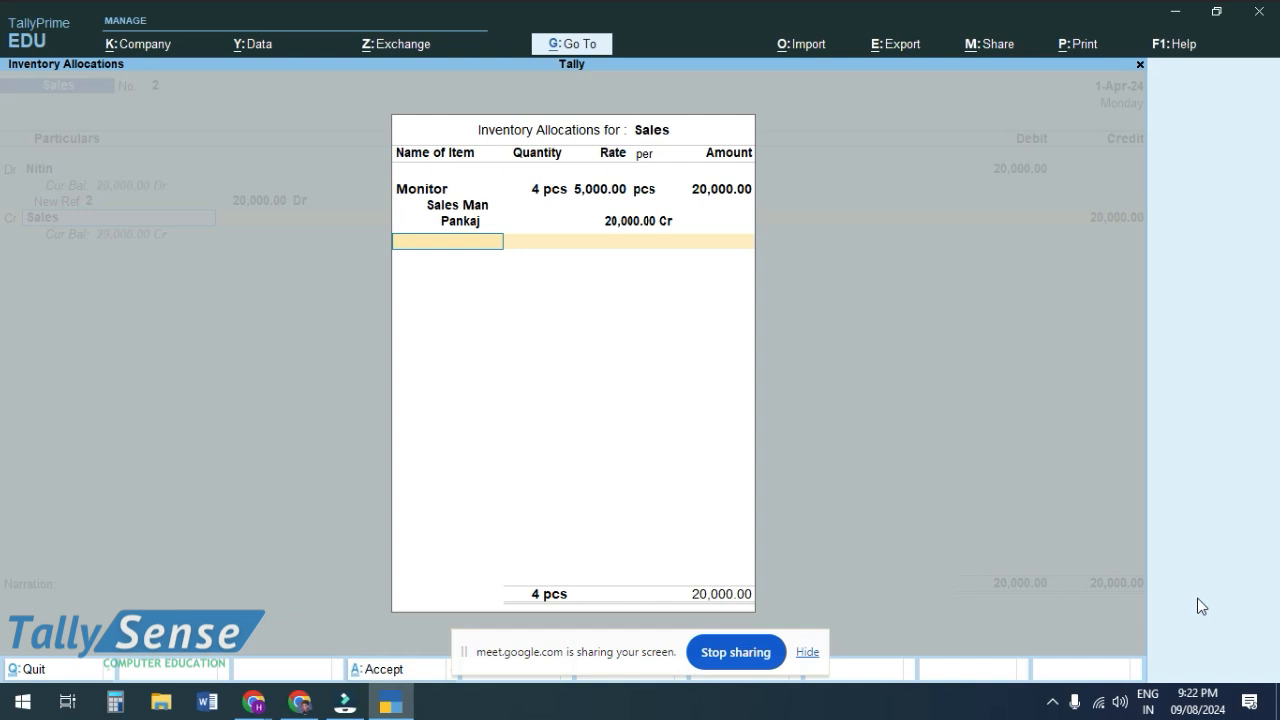
pyautogui.press('Return')
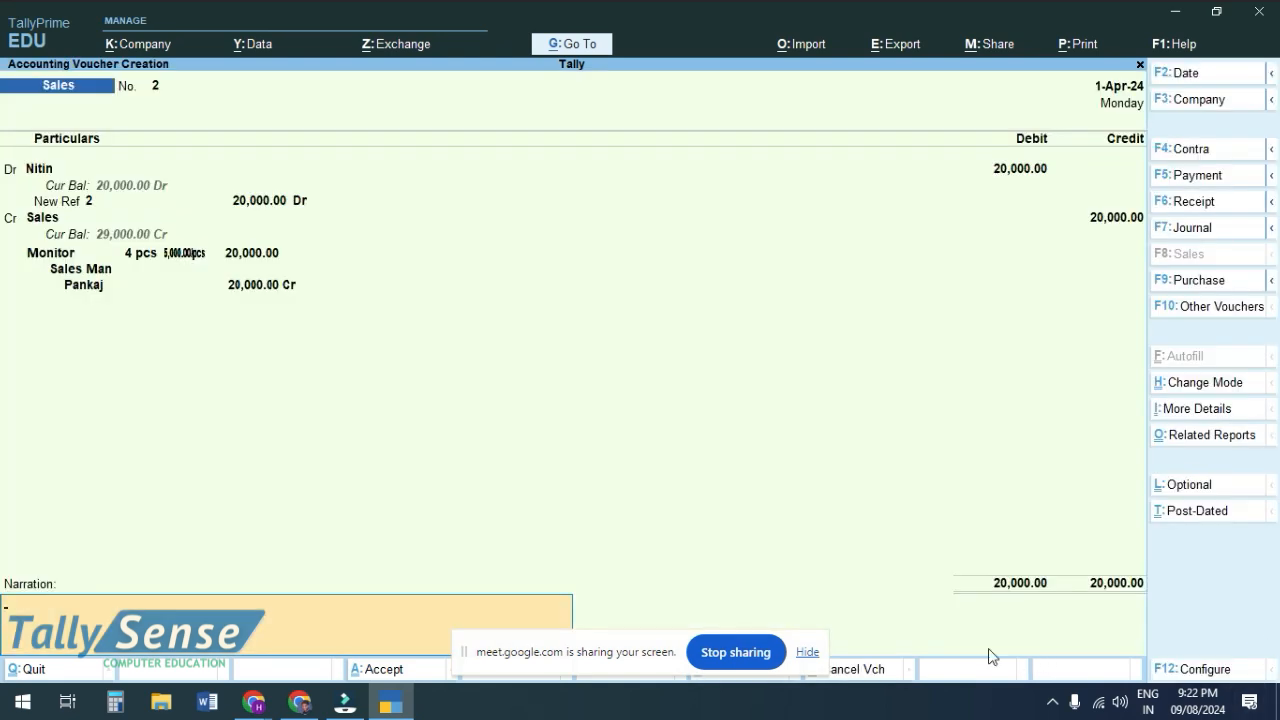
pyautogui.click(810, 652)
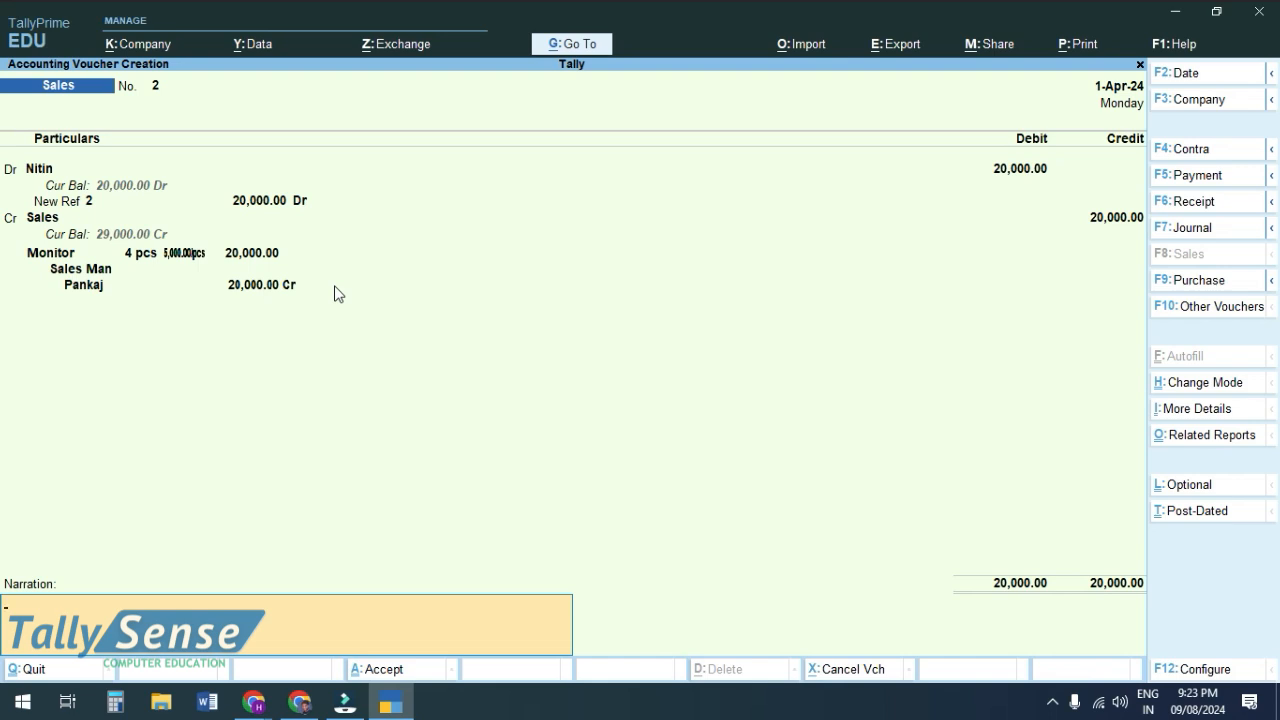
pyautogui.hotkey('ctrl', 'a')
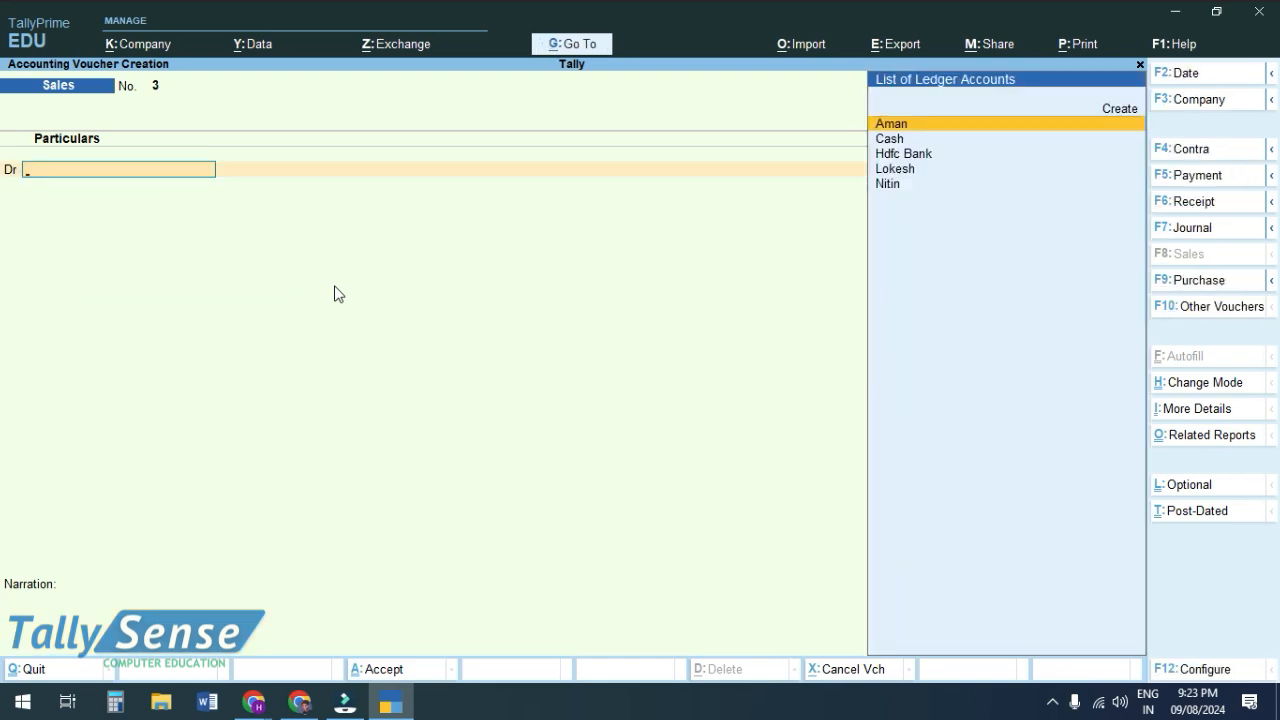
# Reopen the last saved sales voucher, preview its invoice printout enlarged, and examine it from the party details down to the total.
pyautogui.press('pageup')
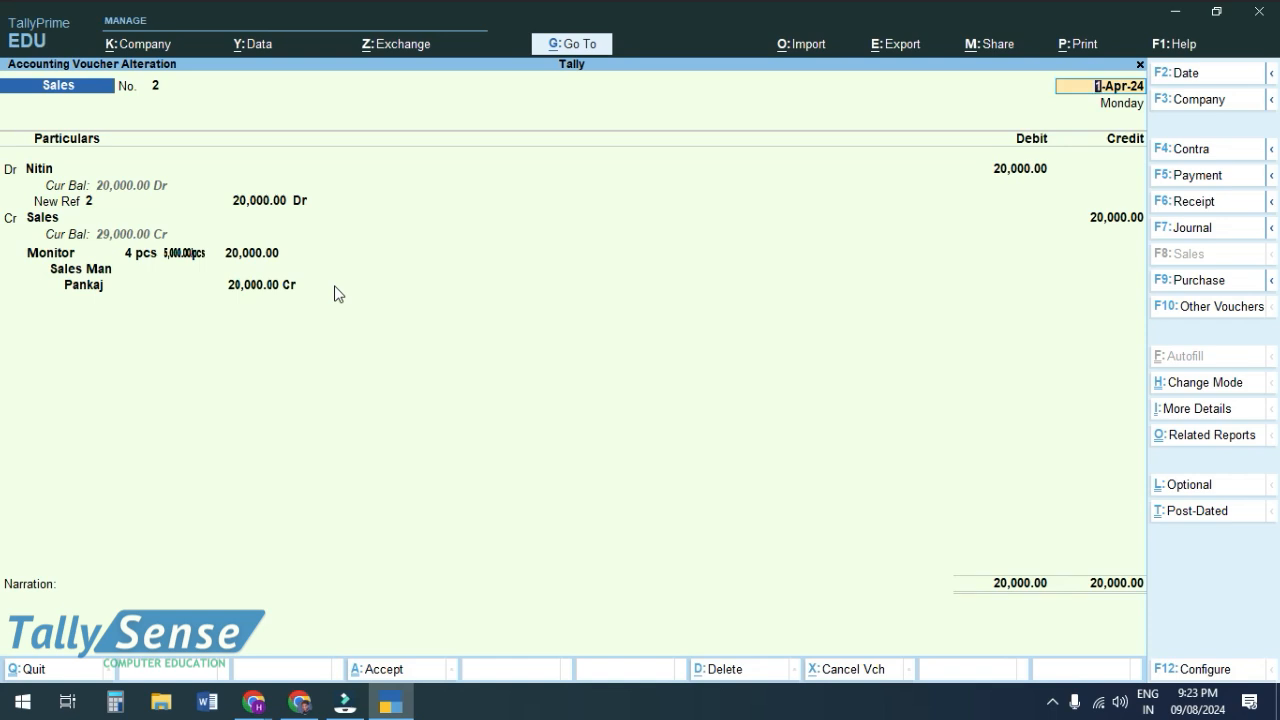
pyautogui.hotkey('ctrl', 'p')
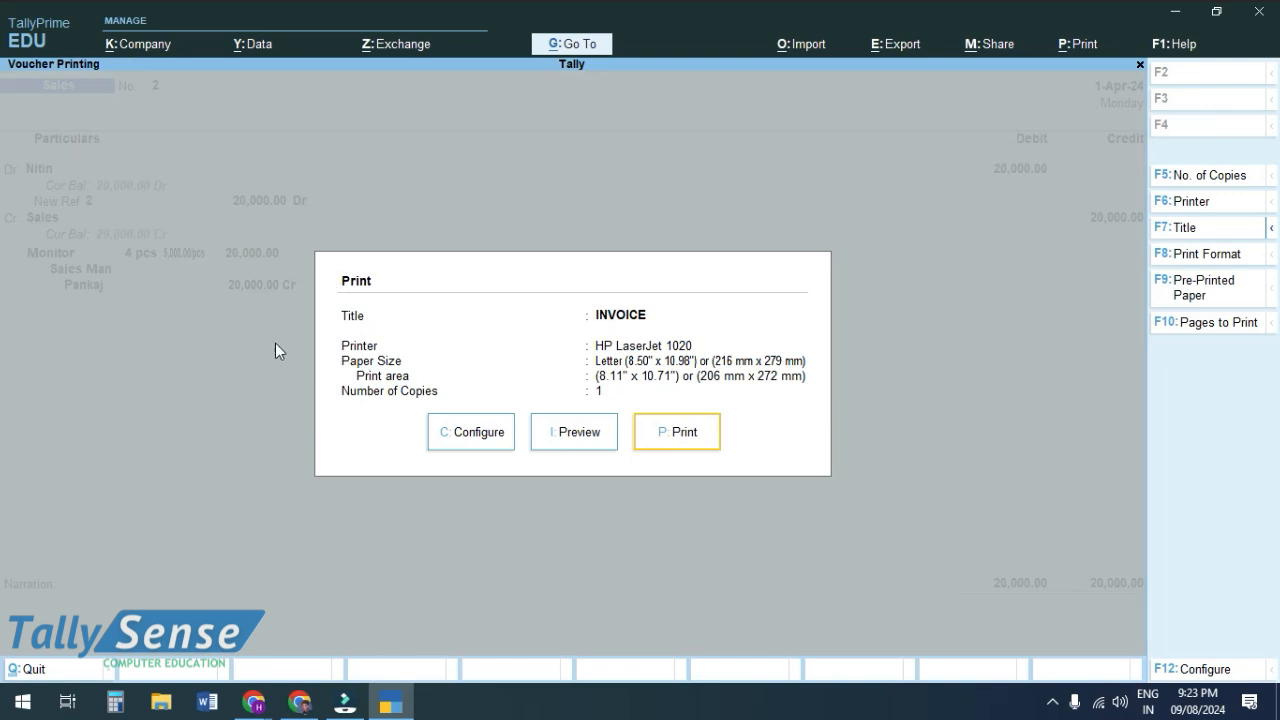
pyautogui.click(589, 436)
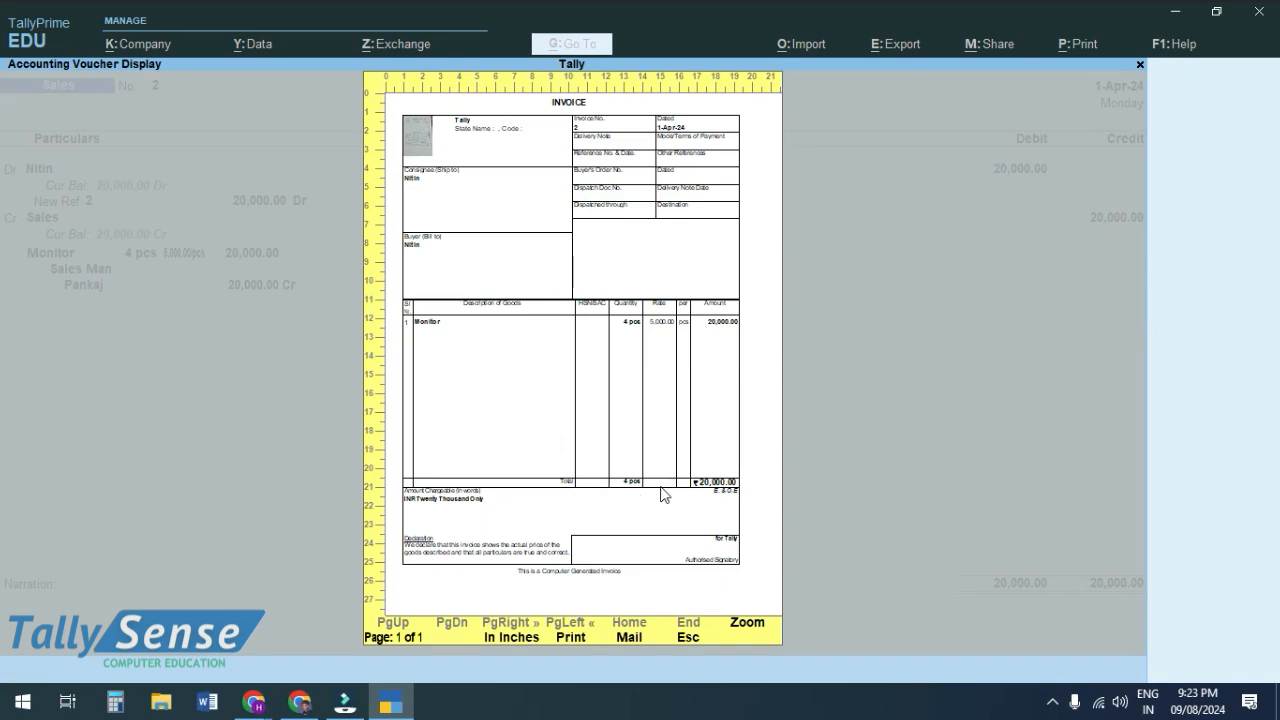
pyautogui.click(749, 630)
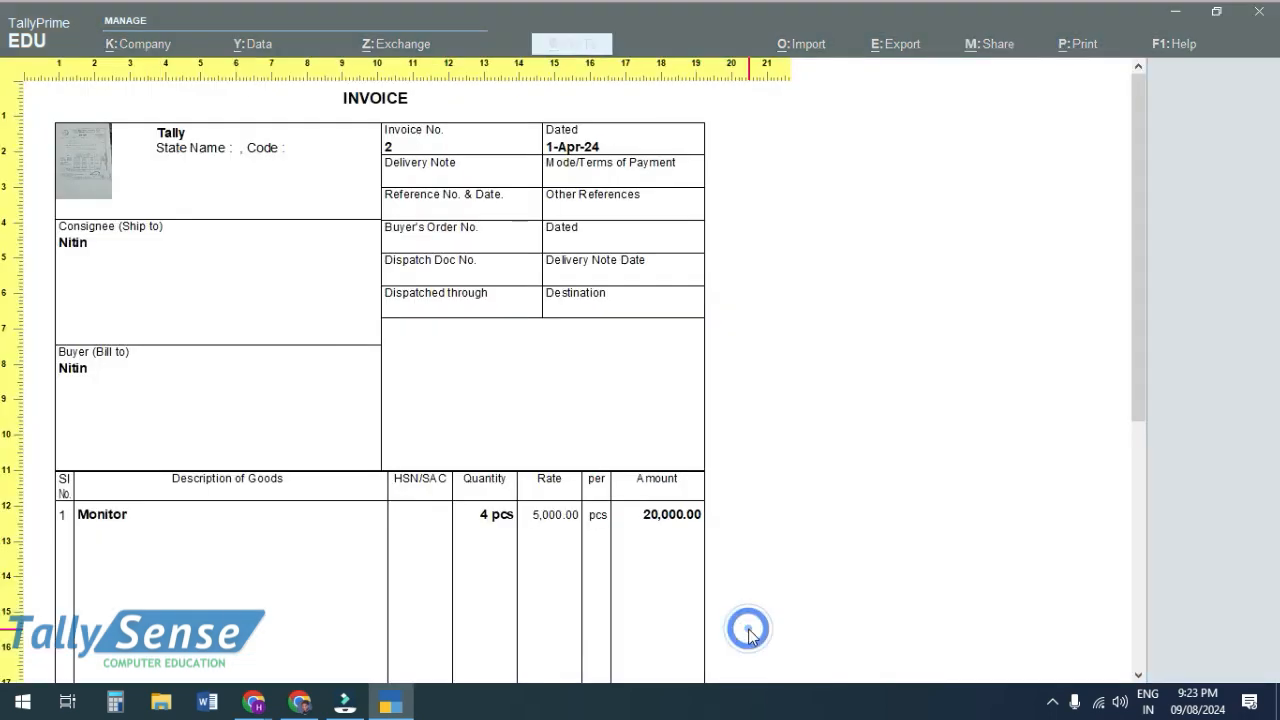
pyautogui.scroll(-3, 557, 600)
pyautogui.scroll(1, 604, 440)
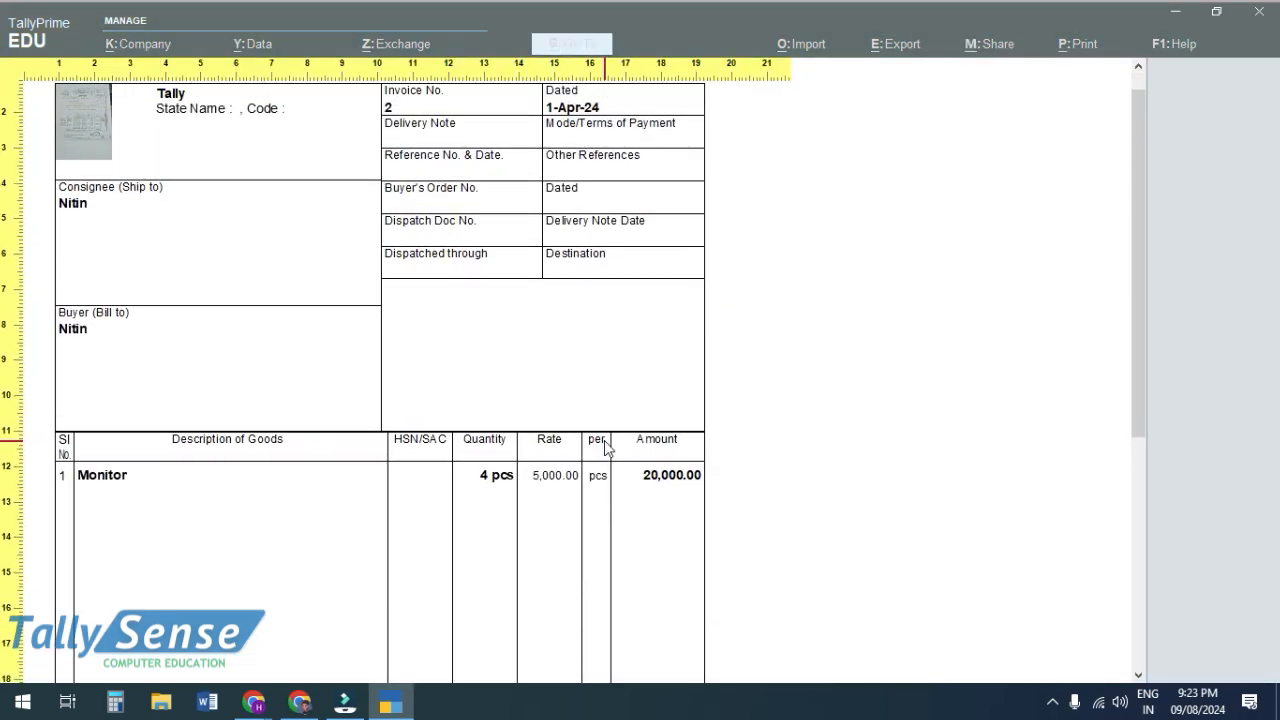
pyautogui.click(604, 440)
pyautogui.scroll(-3, 604, 448)
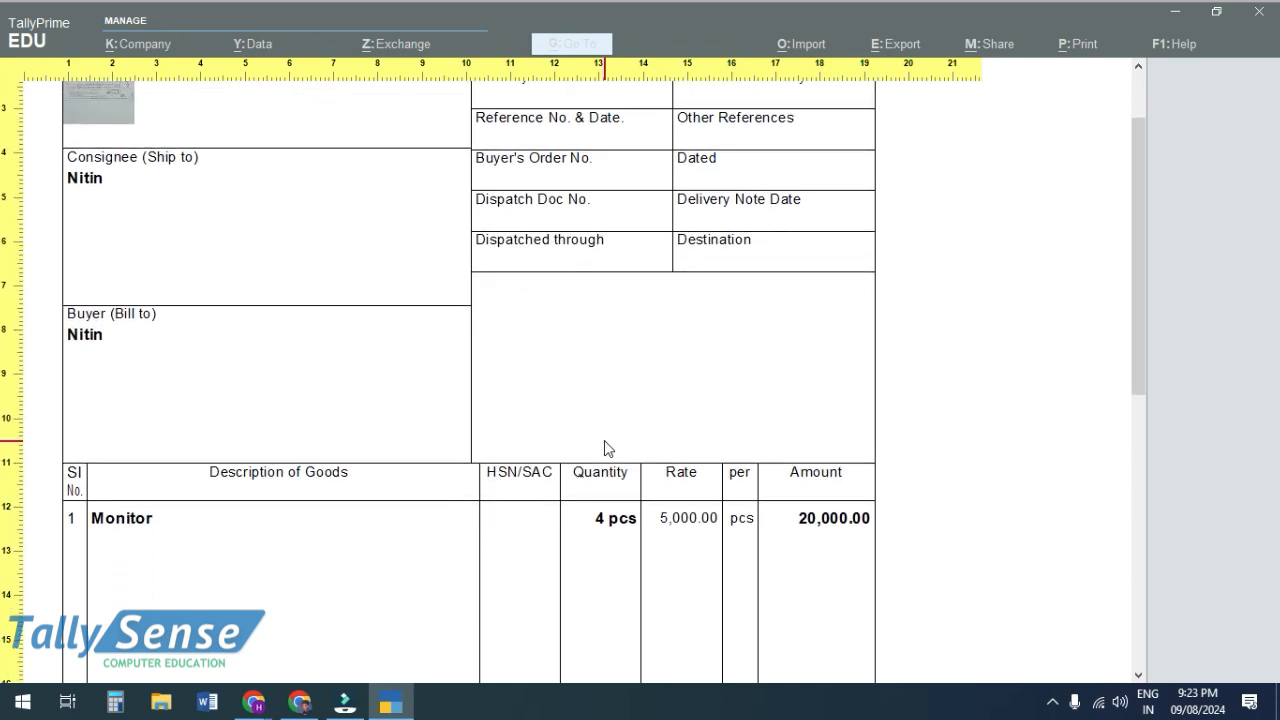
pyautogui.scroll(-15, 604, 448)
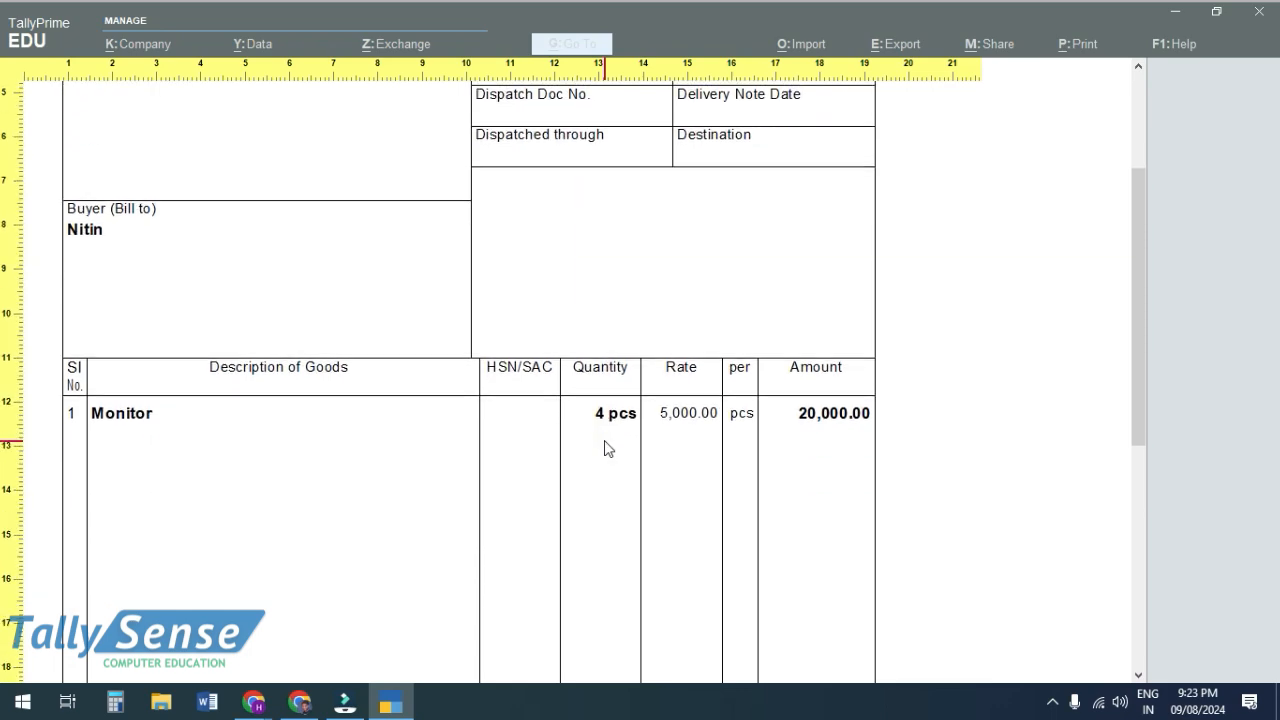
pyautogui.scroll(15, 604, 448)
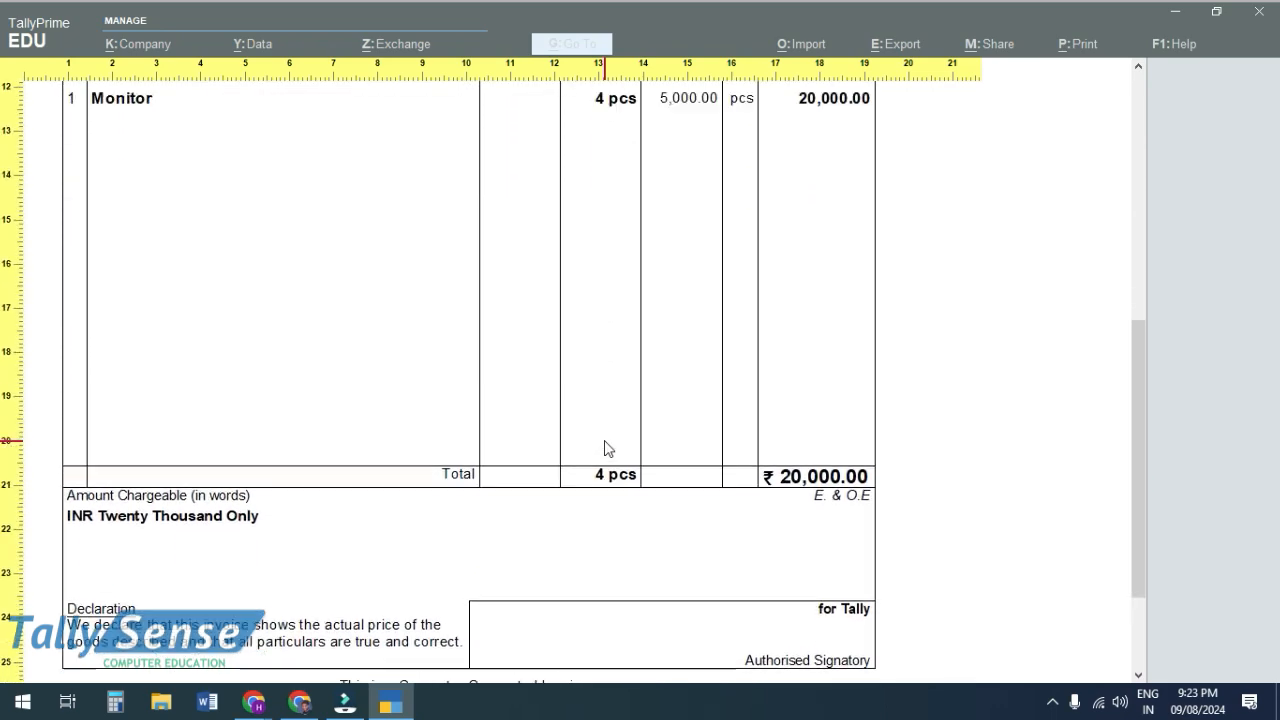
# Close the invoice preview and leave the saved voucher, returning to a blank sales voucher.
pyautogui.press('Escape')
pyautogui.press('Escape')
pyautogui.press('Escape')
pyautogui.press('Escape')
pyautogui.press('Escape')
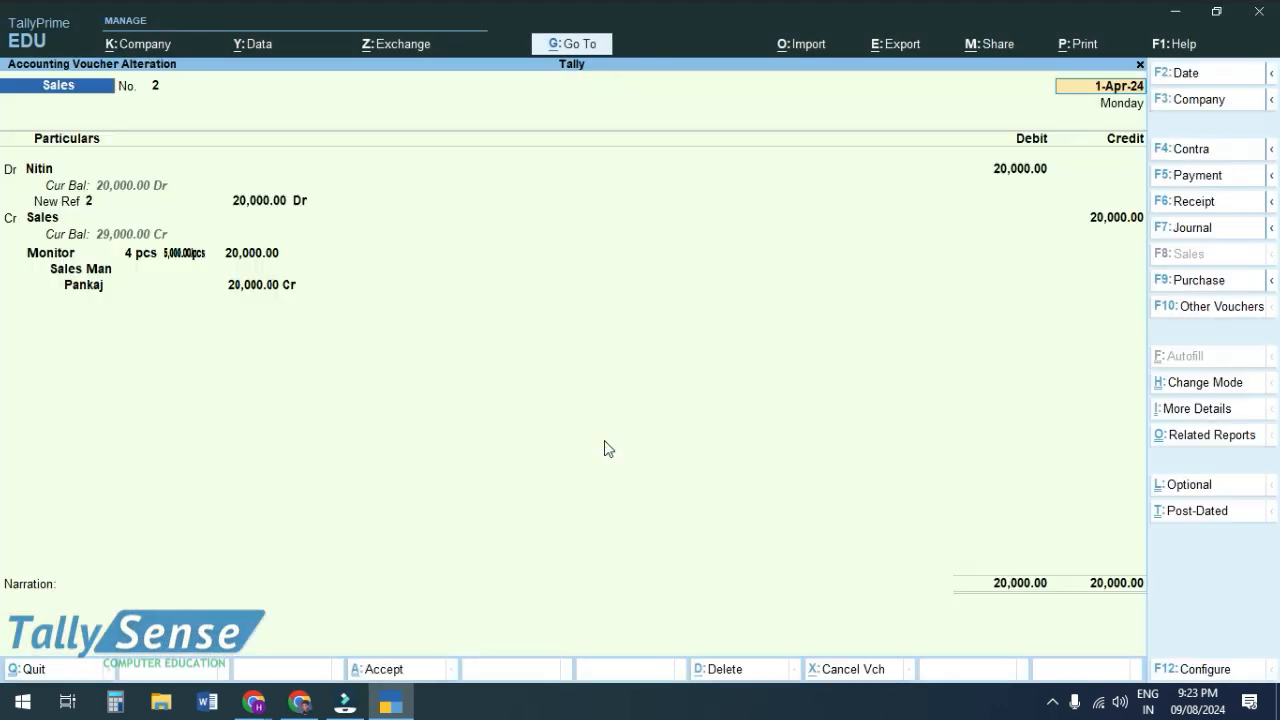
pyautogui.press('y')
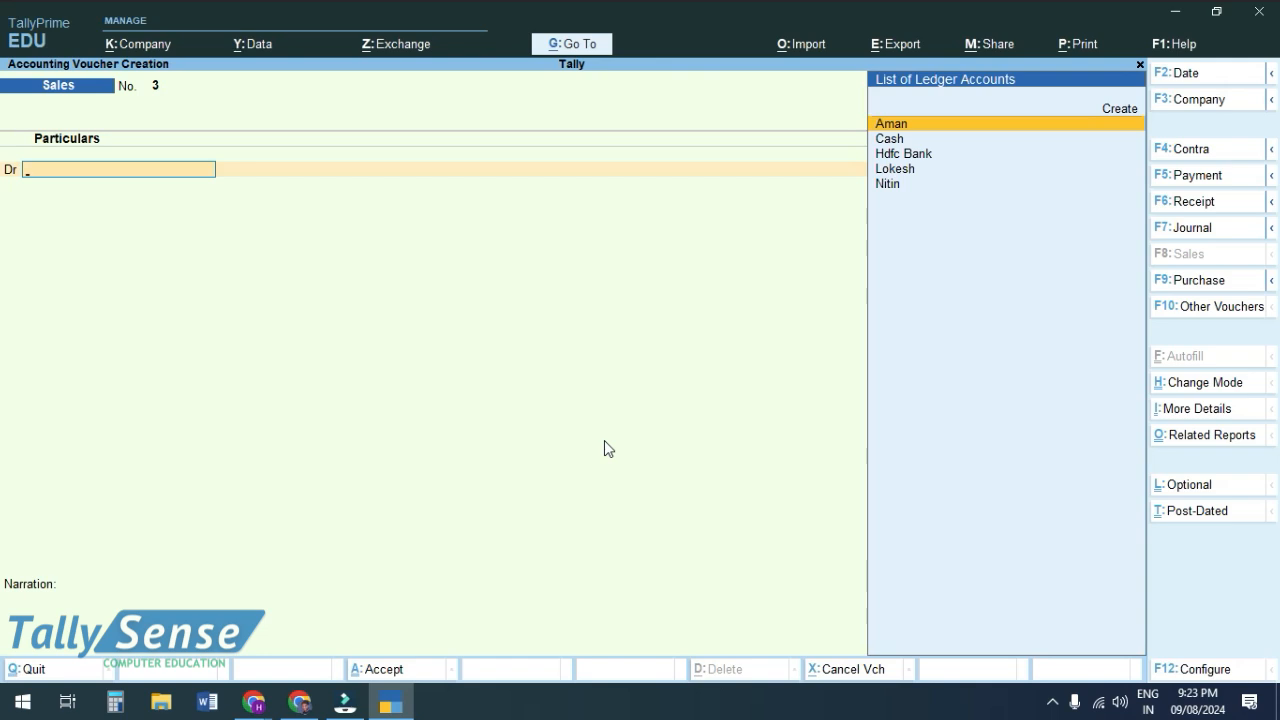
pyautogui.hotkey('alt', 'Tab')
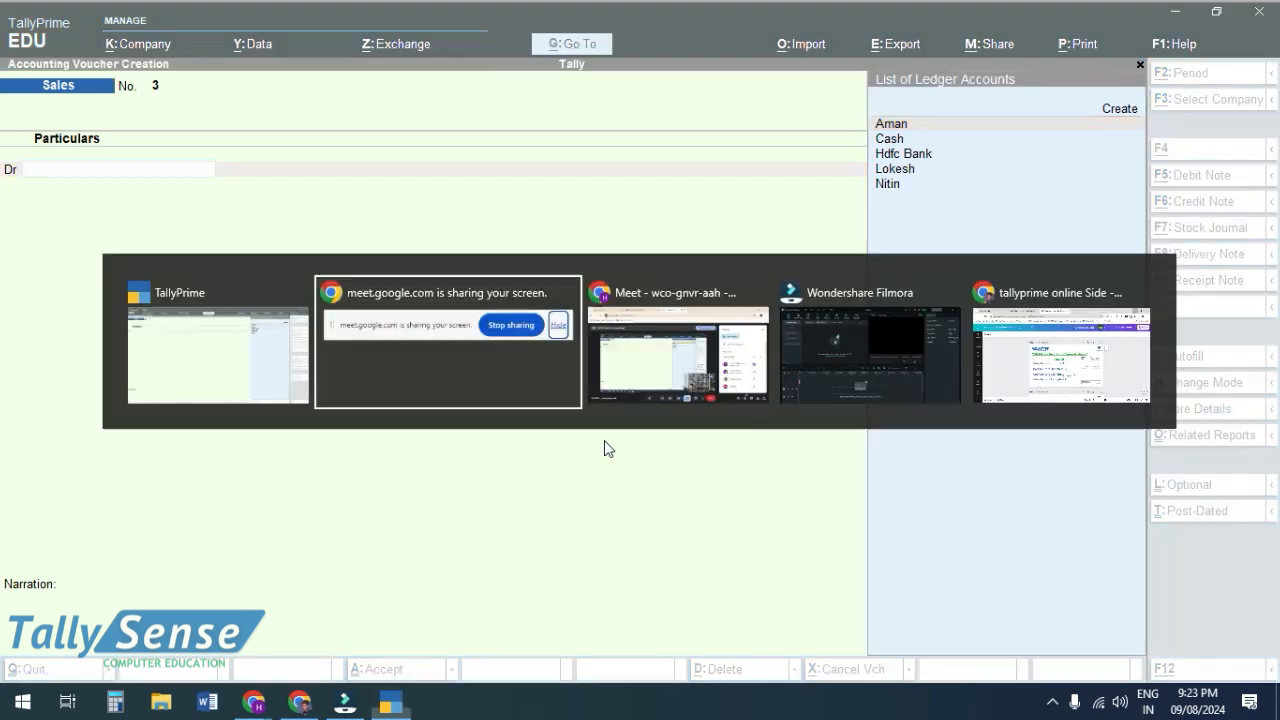
pyautogui.hotkey('alt', 'Tab')
pyautogui.press('Escape')
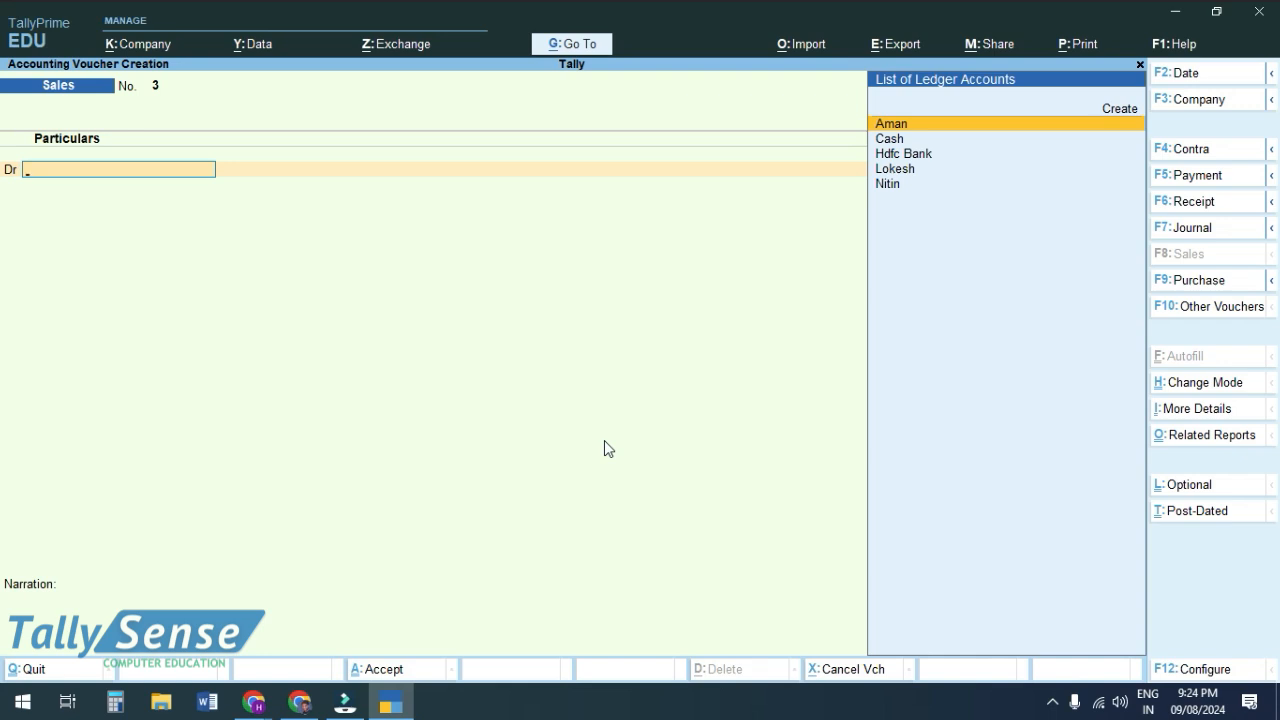
# Review the last sales voucher and the Day-21 cost centre slide in the browser, and return to a blank sales voucher in TallyPrime.
pyautogui.press('pageup')
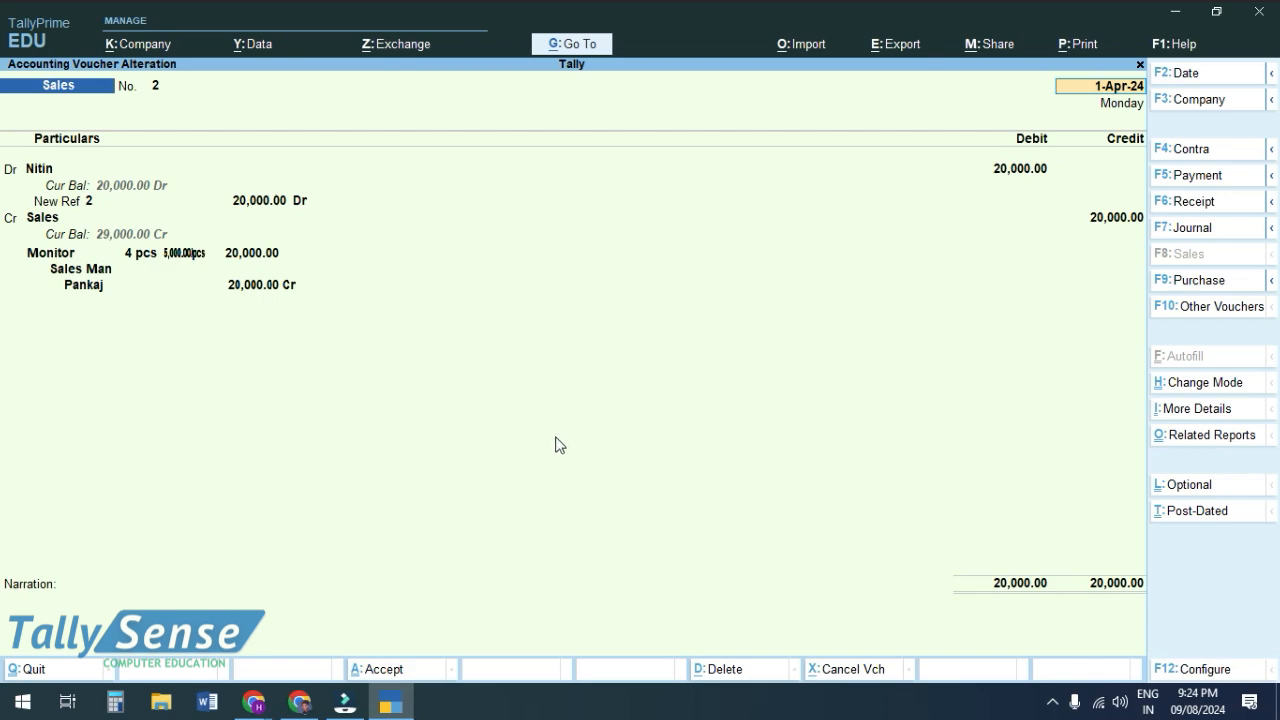
pyautogui.press('ctrl')
pyautogui.hotkey('alt', 'Tab')
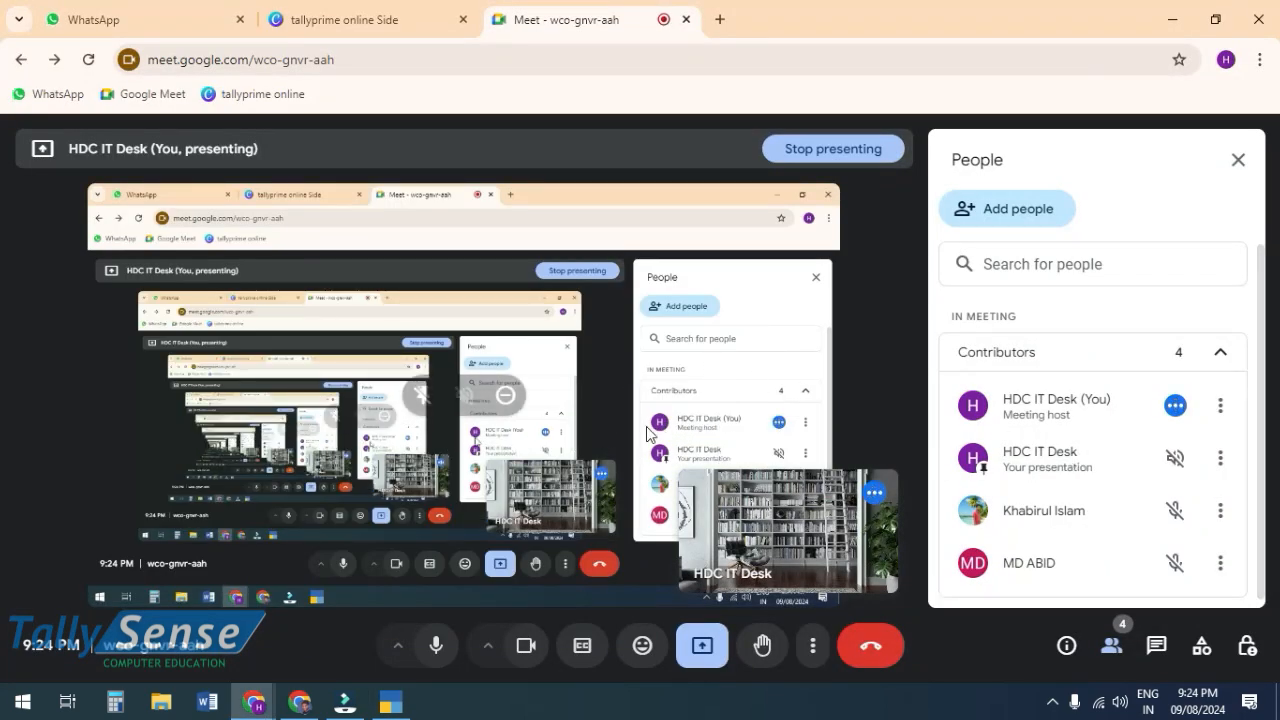
pyautogui.click(338, 10)
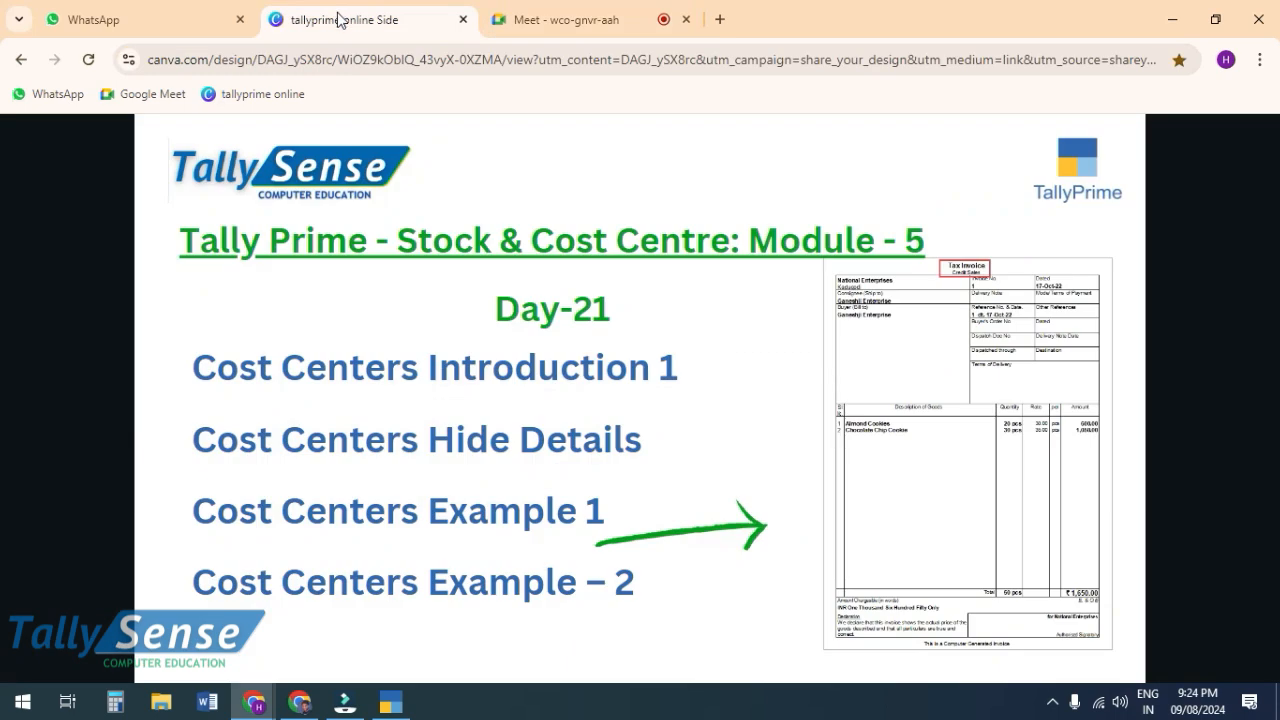
pyautogui.click(390, 703)
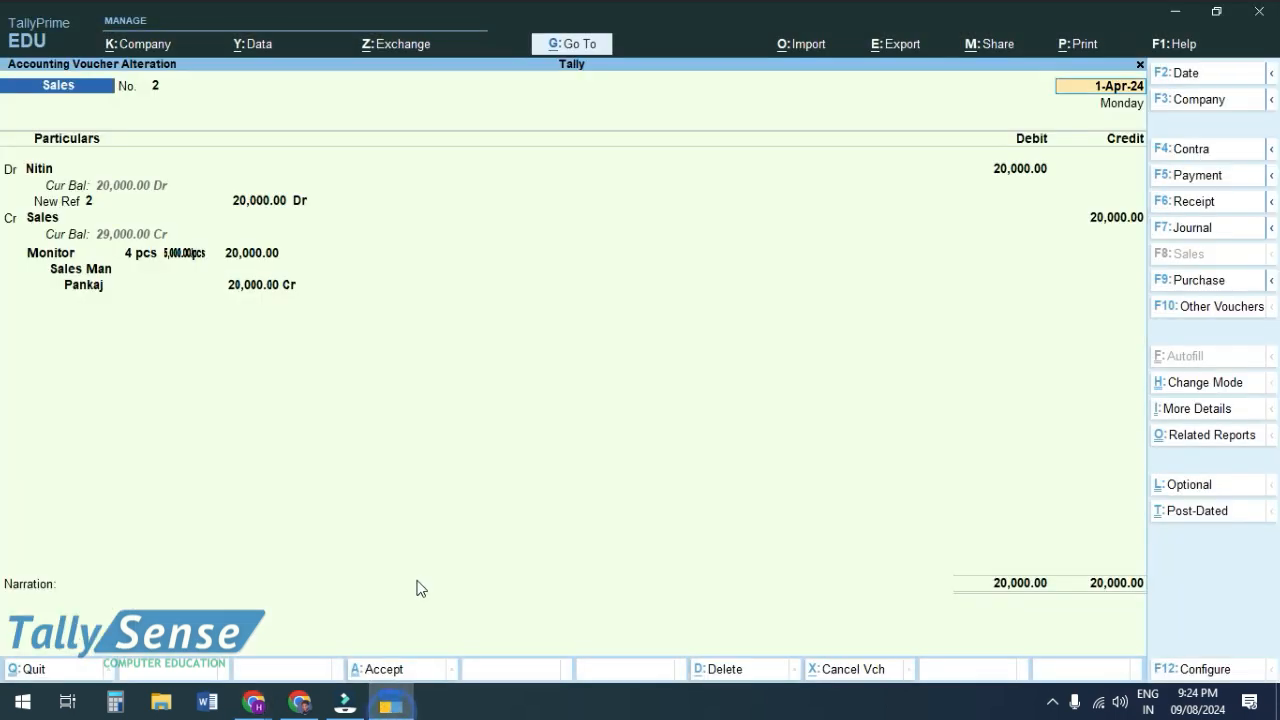
pyautogui.press('Escape')
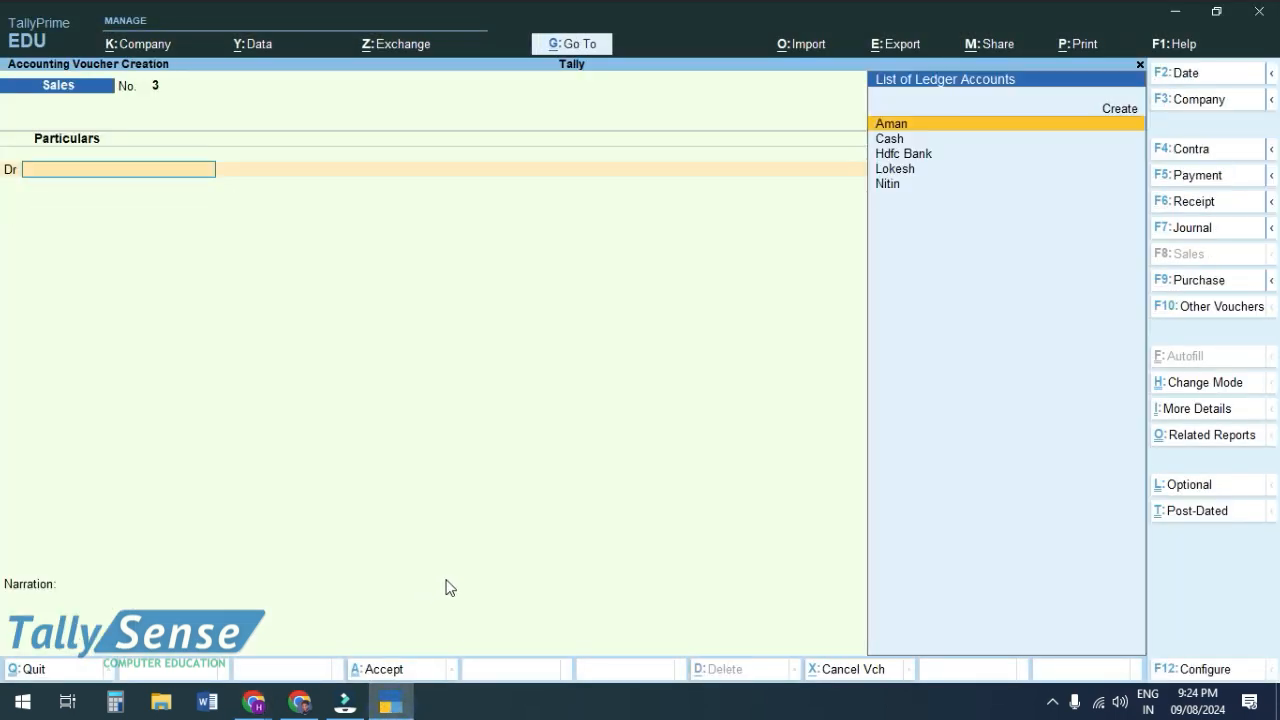